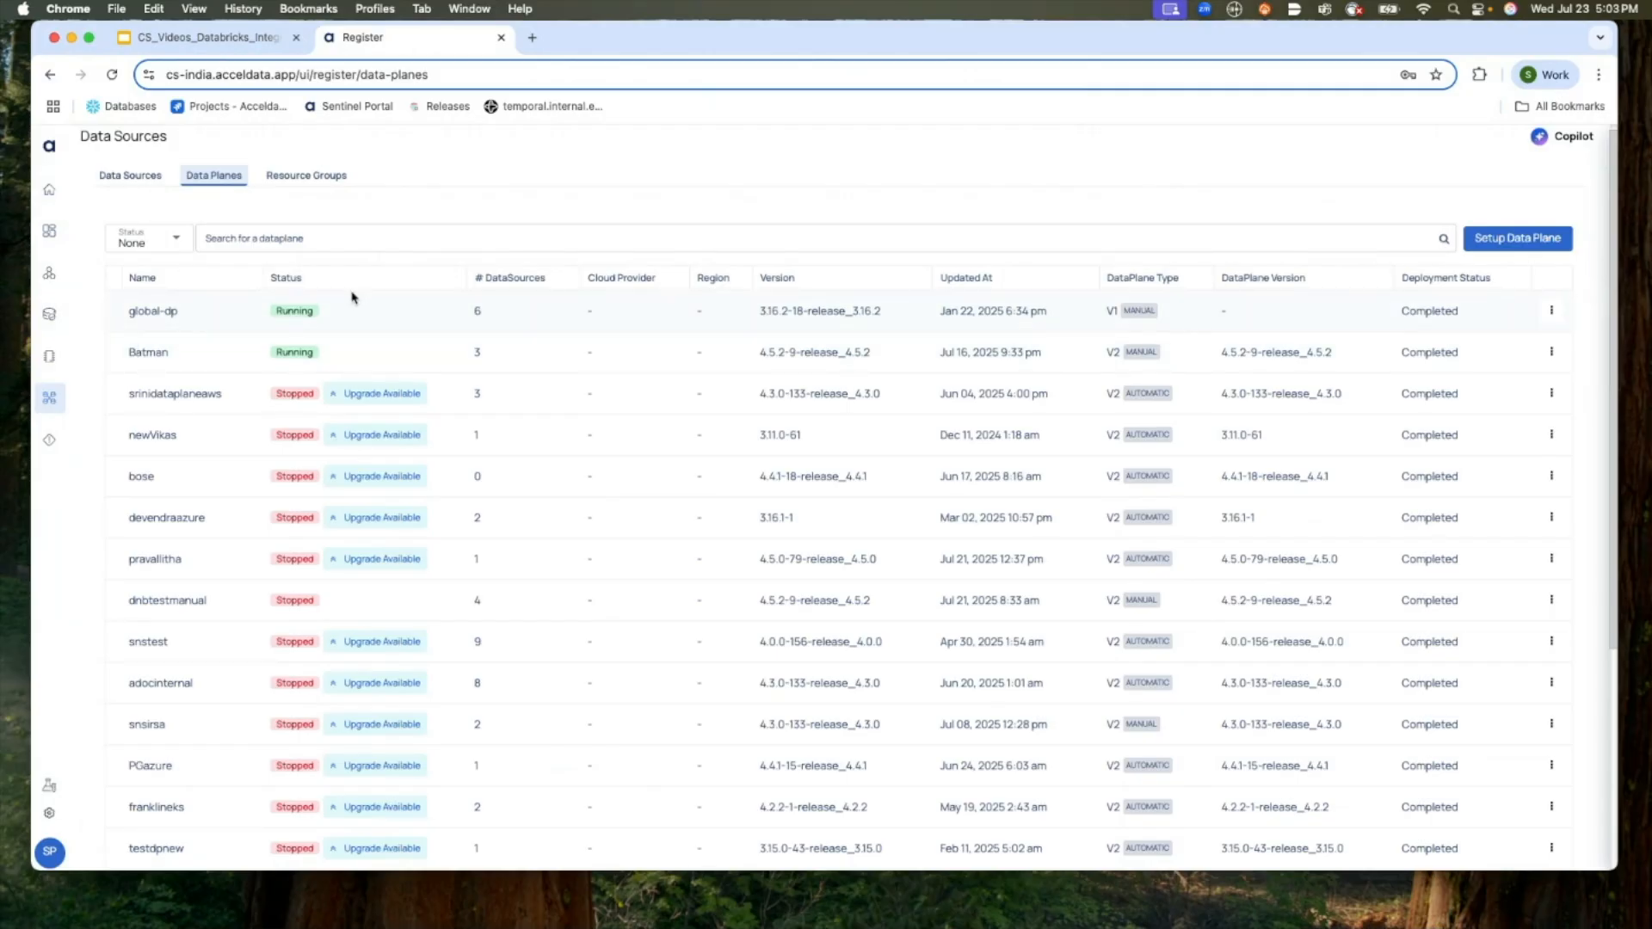
# - Start adding a new data source and choose Databricks as its type
pyautogui.click(129, 181)
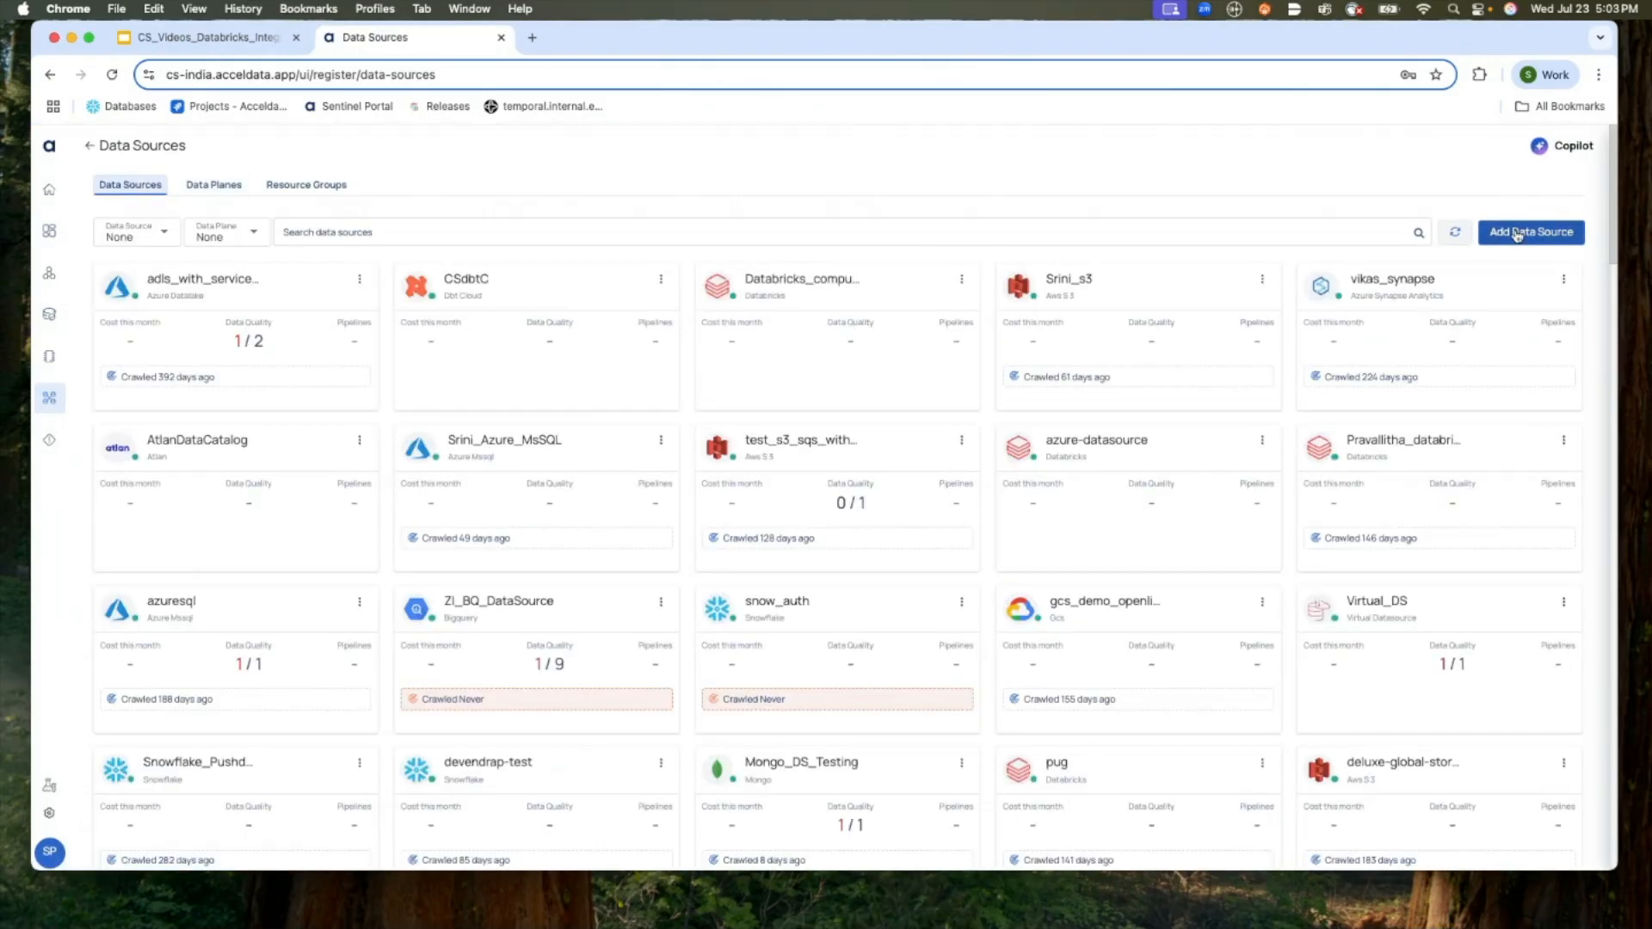
pyautogui.click(1516, 234)
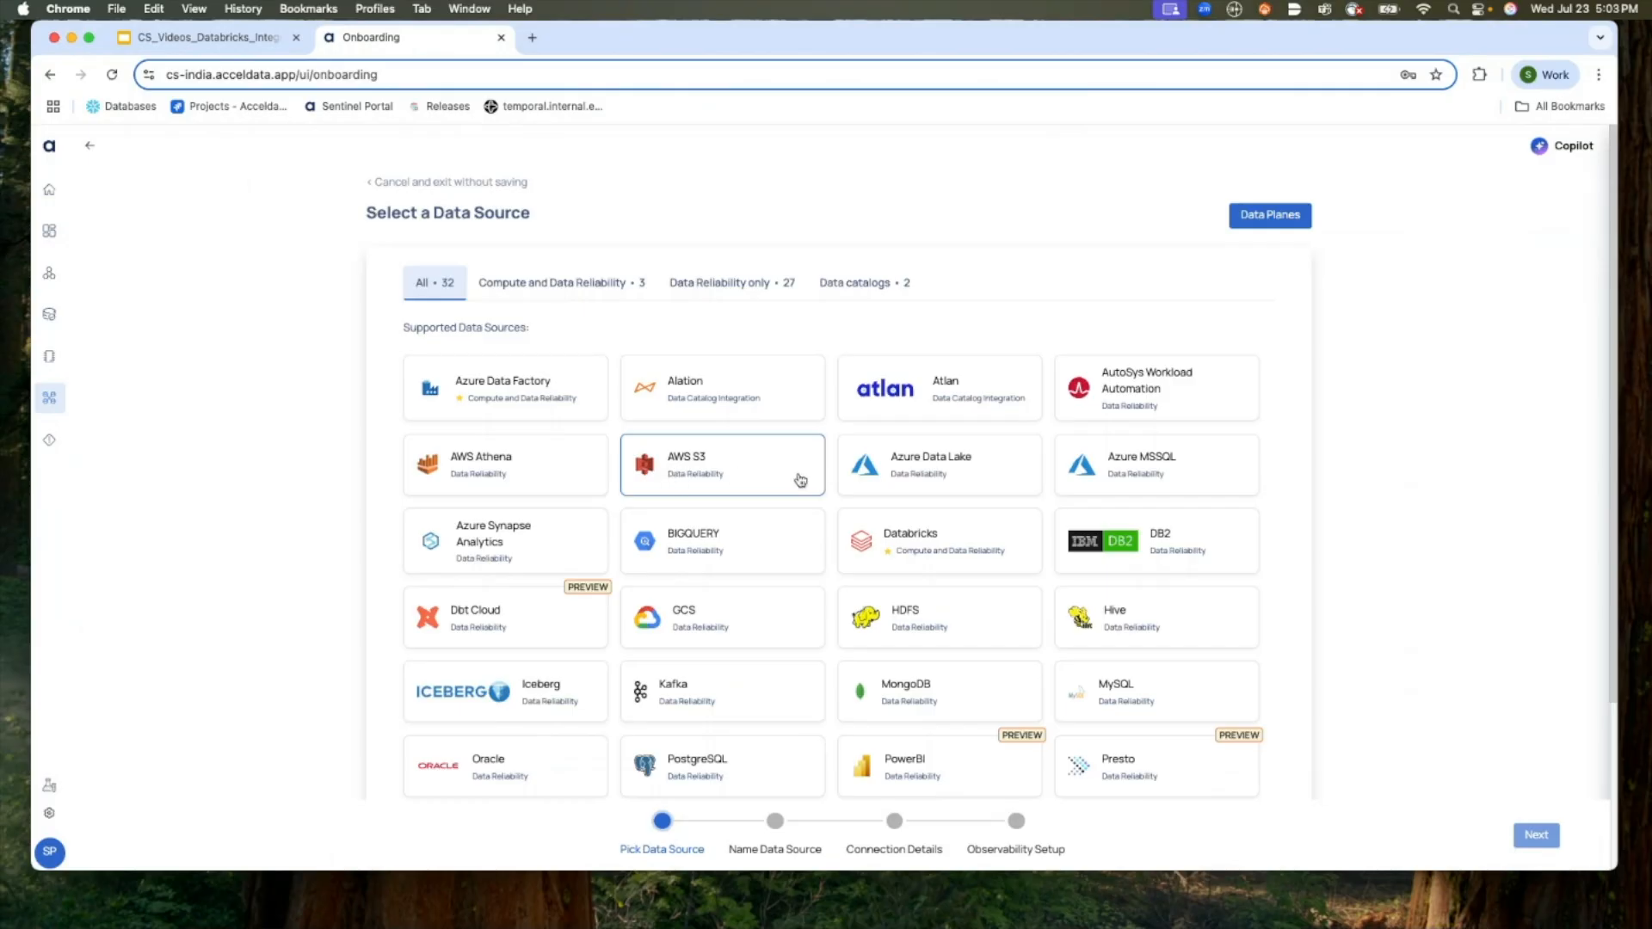
pyautogui.click(911, 542)
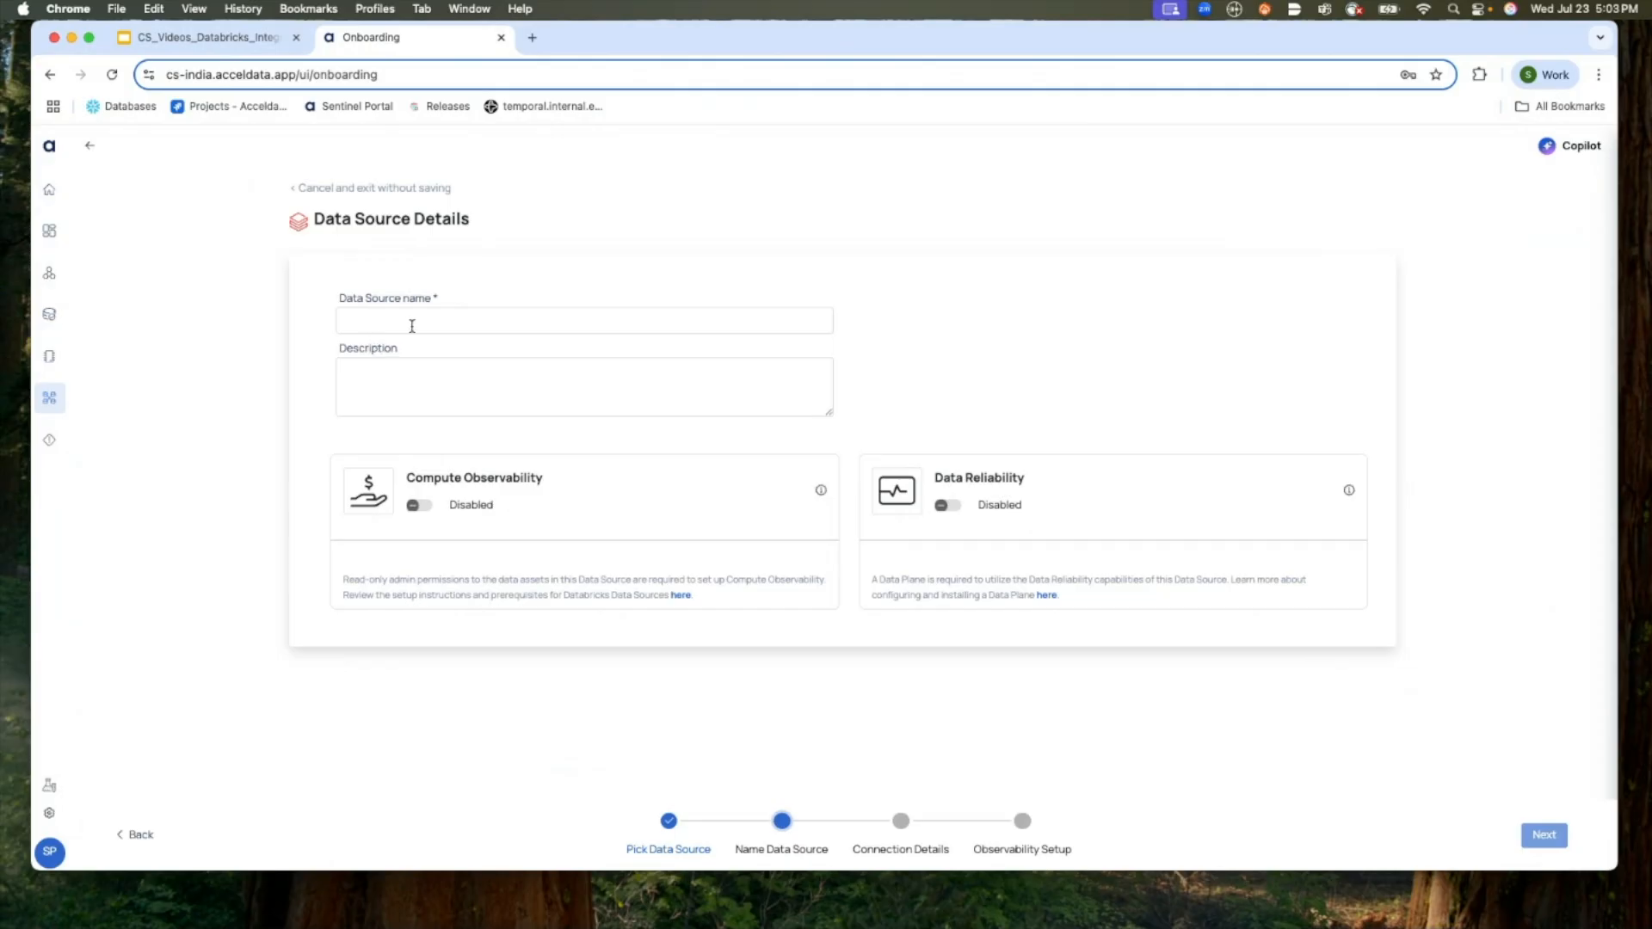
# - Enable Compute Observability and Data Reliability with the dataplancedc dataplane for the new source, and exit without saving
pyautogui.click(426, 511)
pyautogui.click(949, 505)
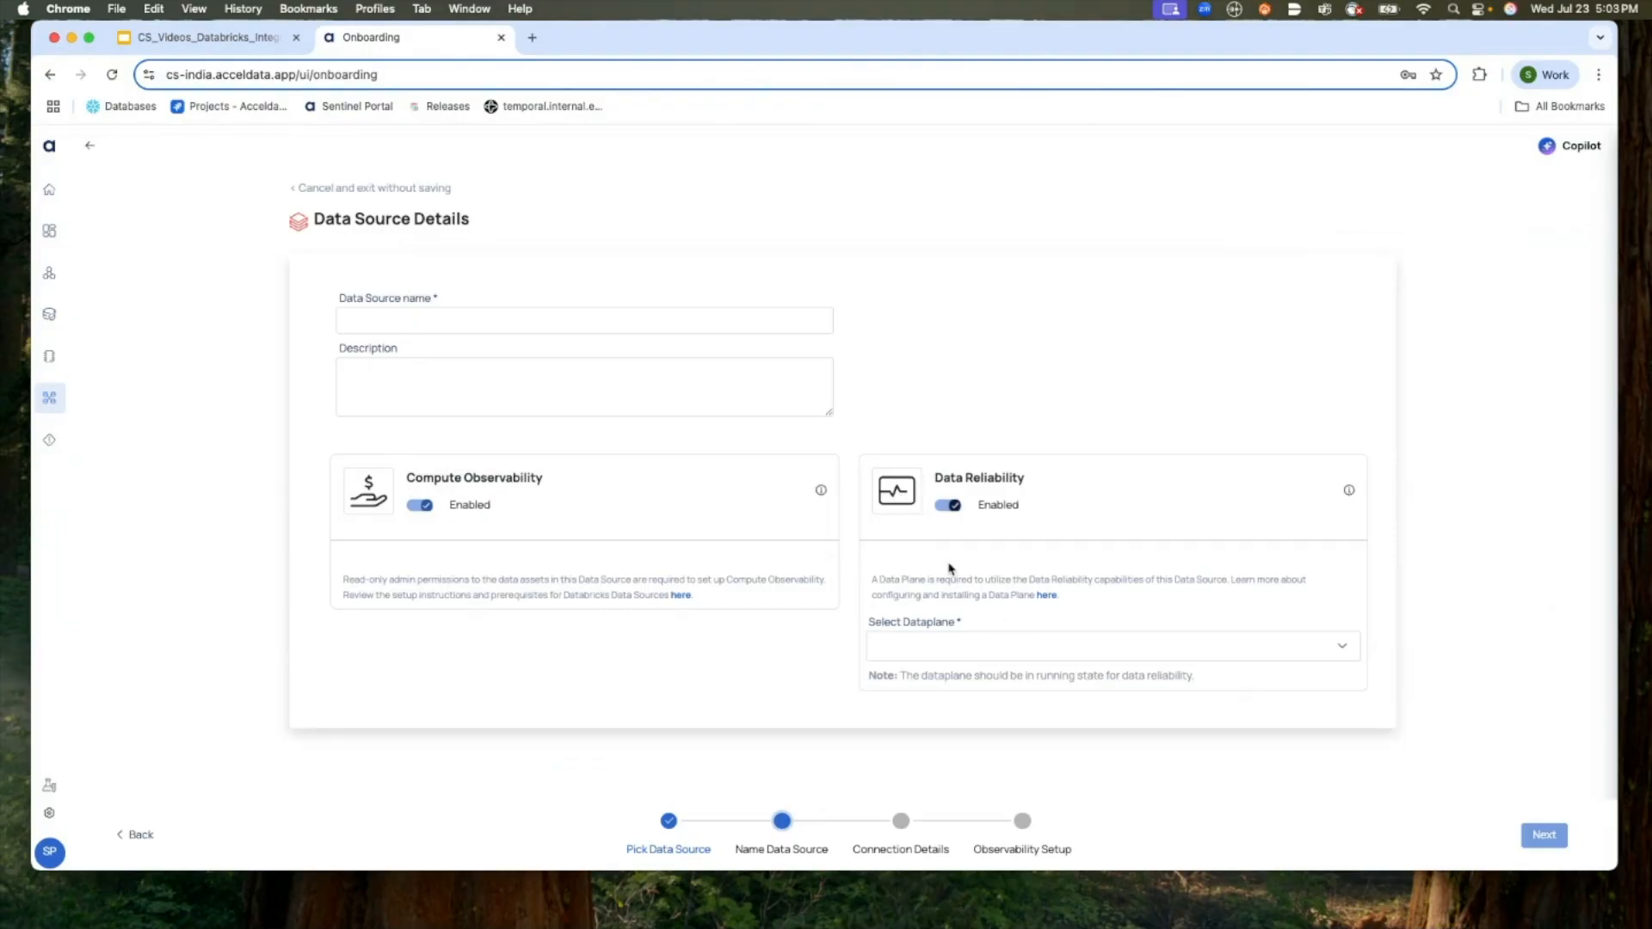
pyautogui.click(970, 645)
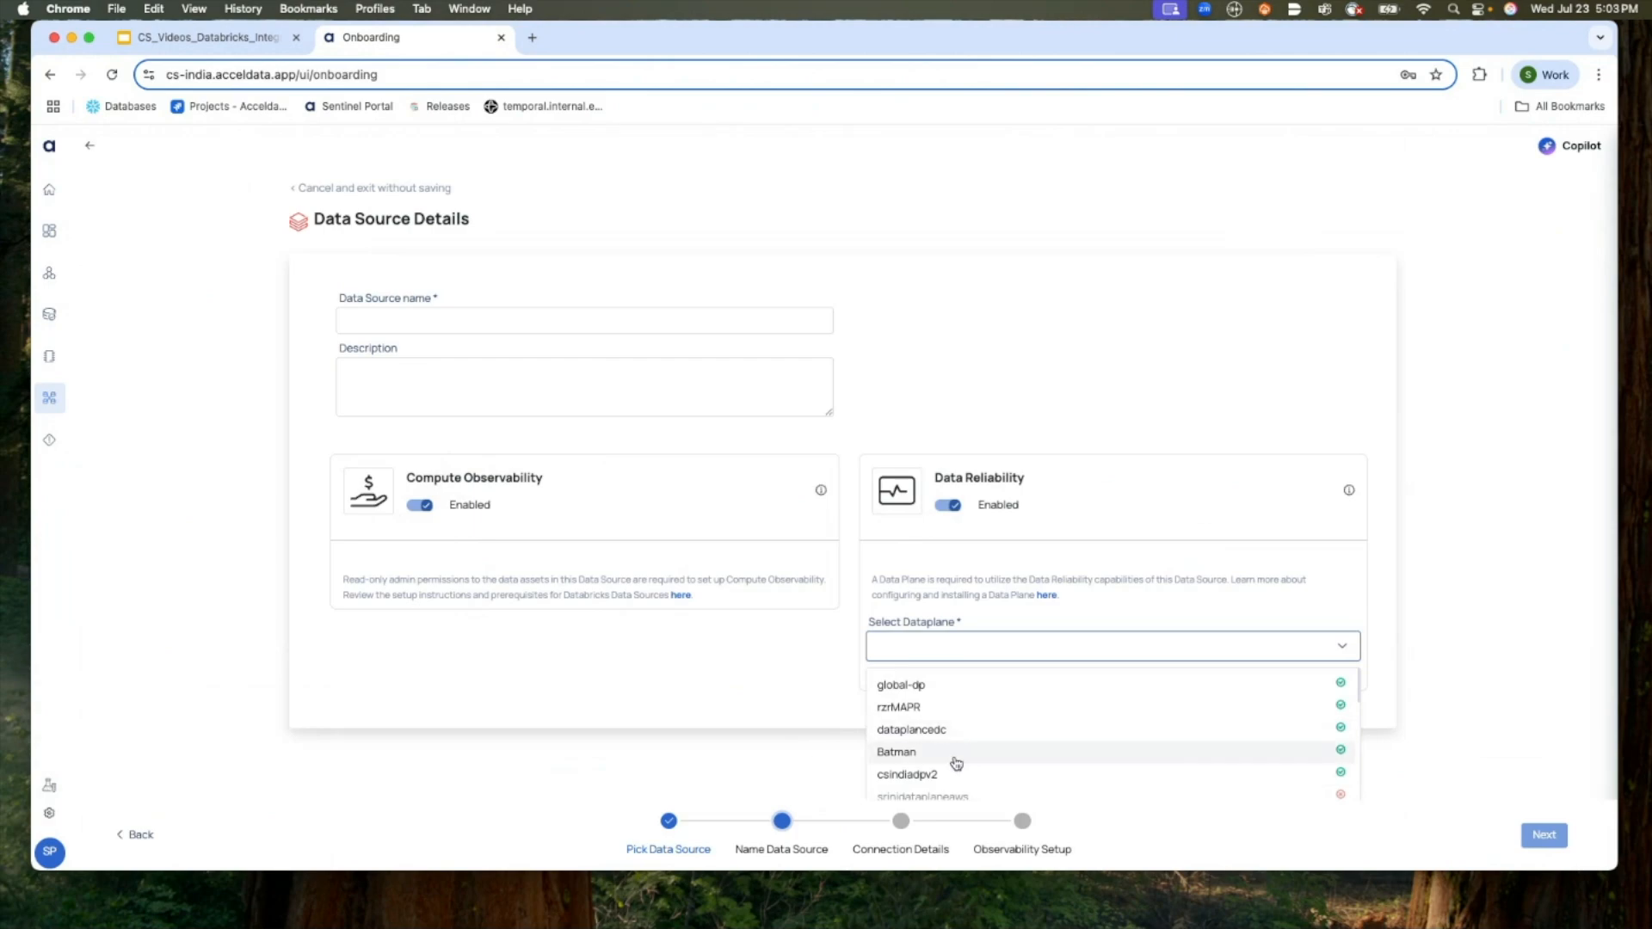
pyautogui.click(953, 730)
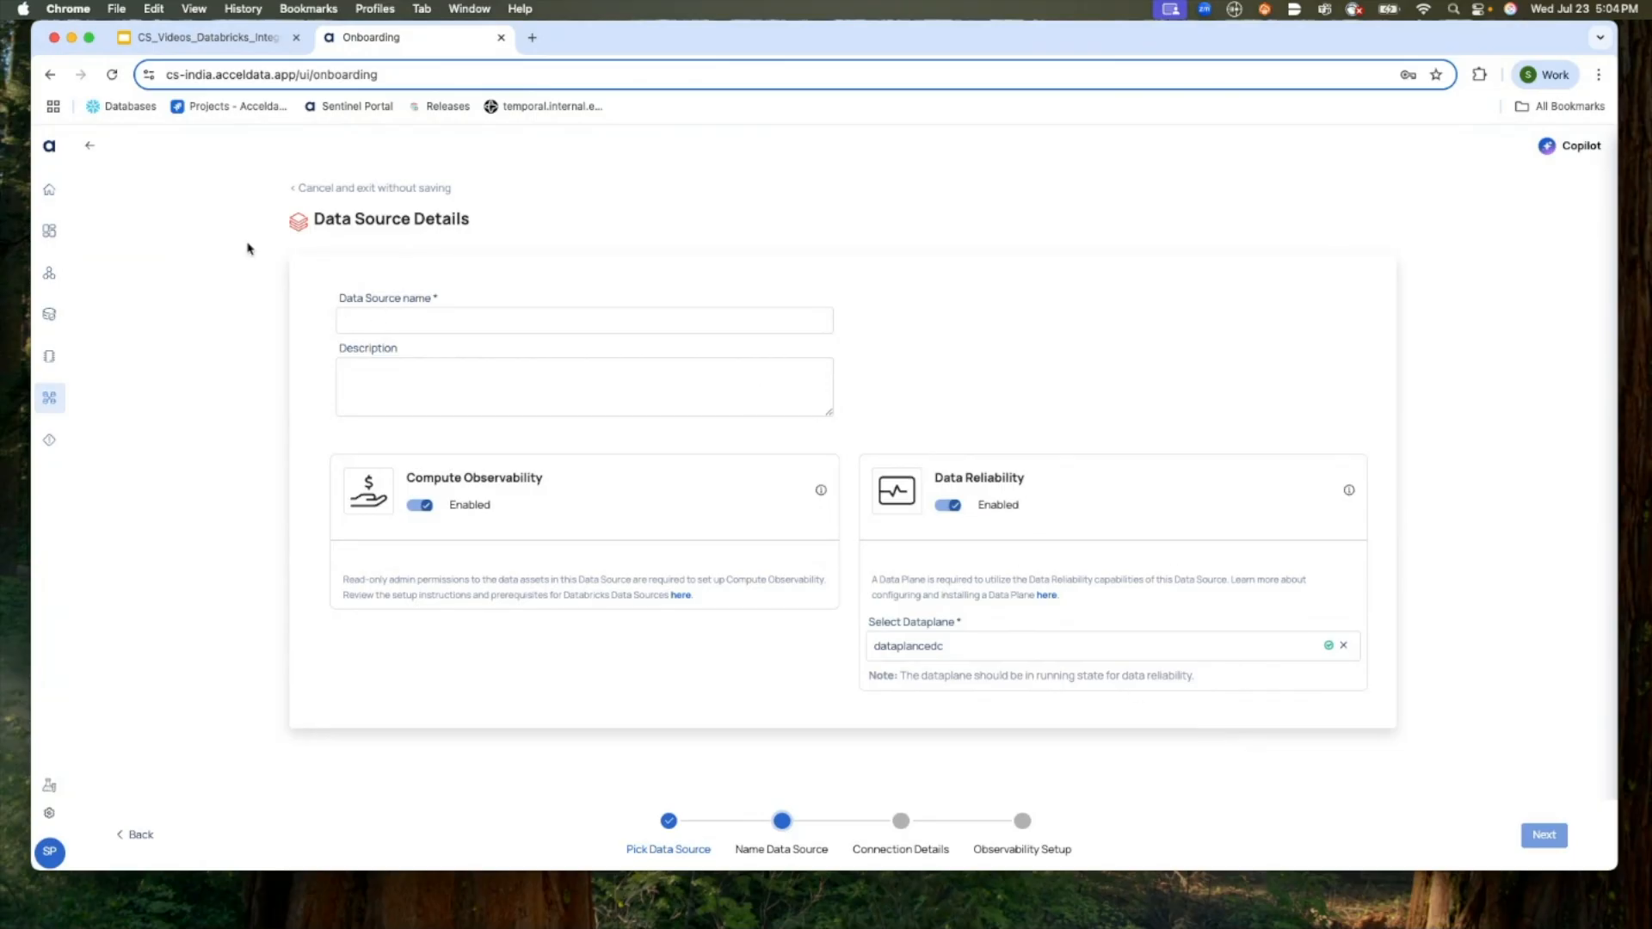
pyautogui.click(297, 189)
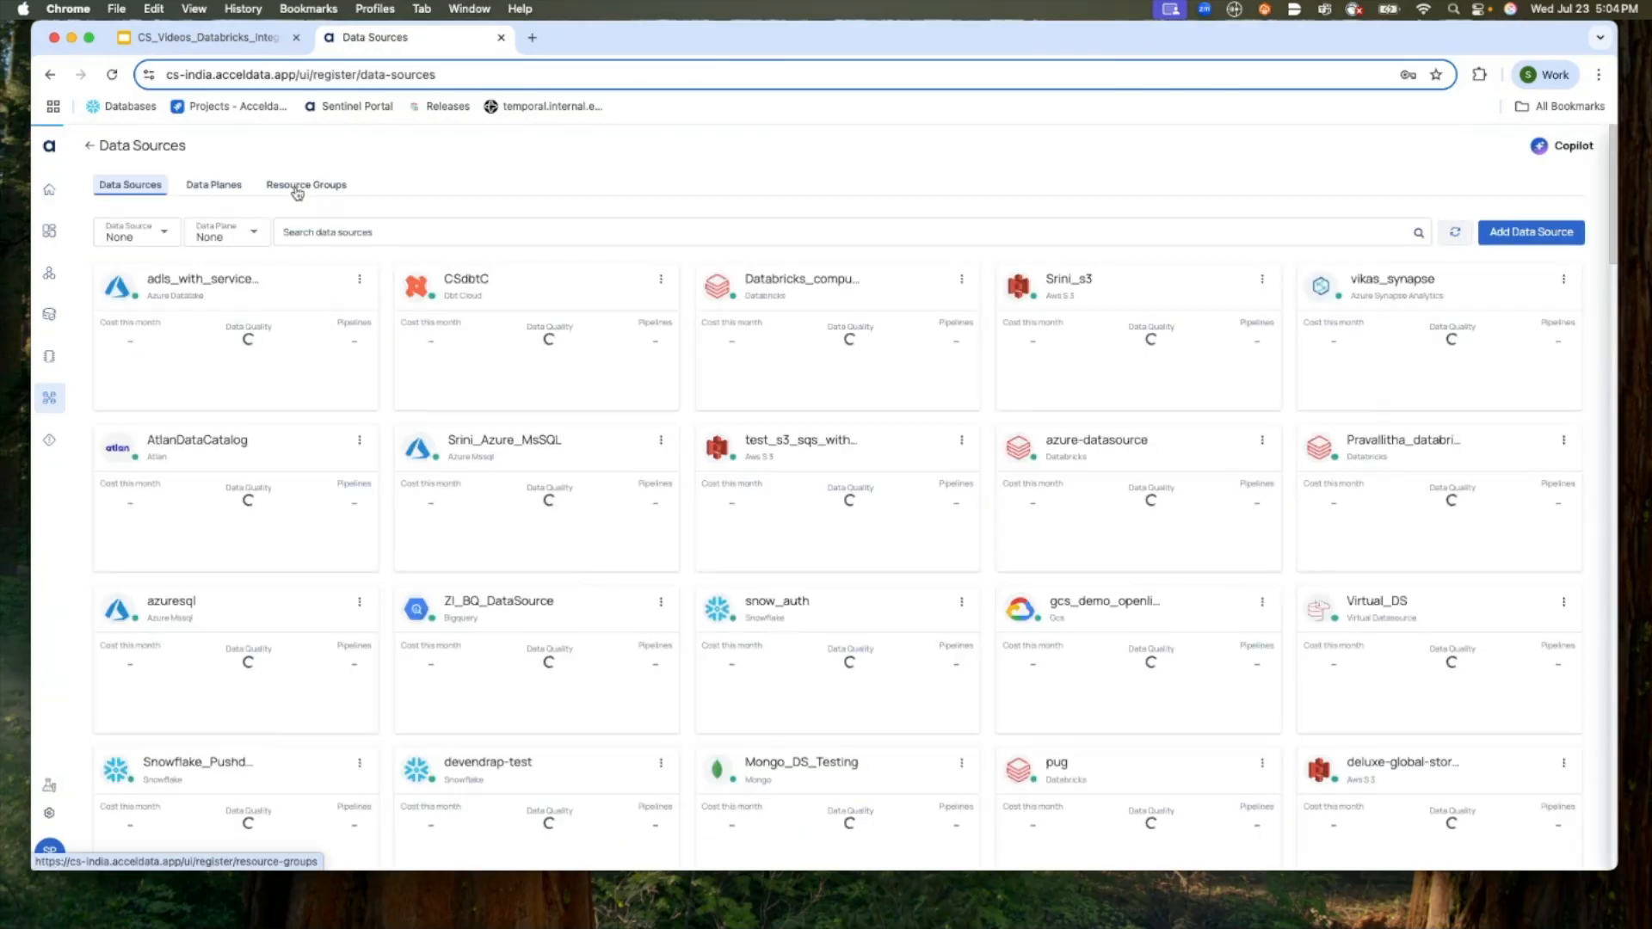
# - Filter the data sources list to show only the DATABRICKS type
pyautogui.click(158, 239)
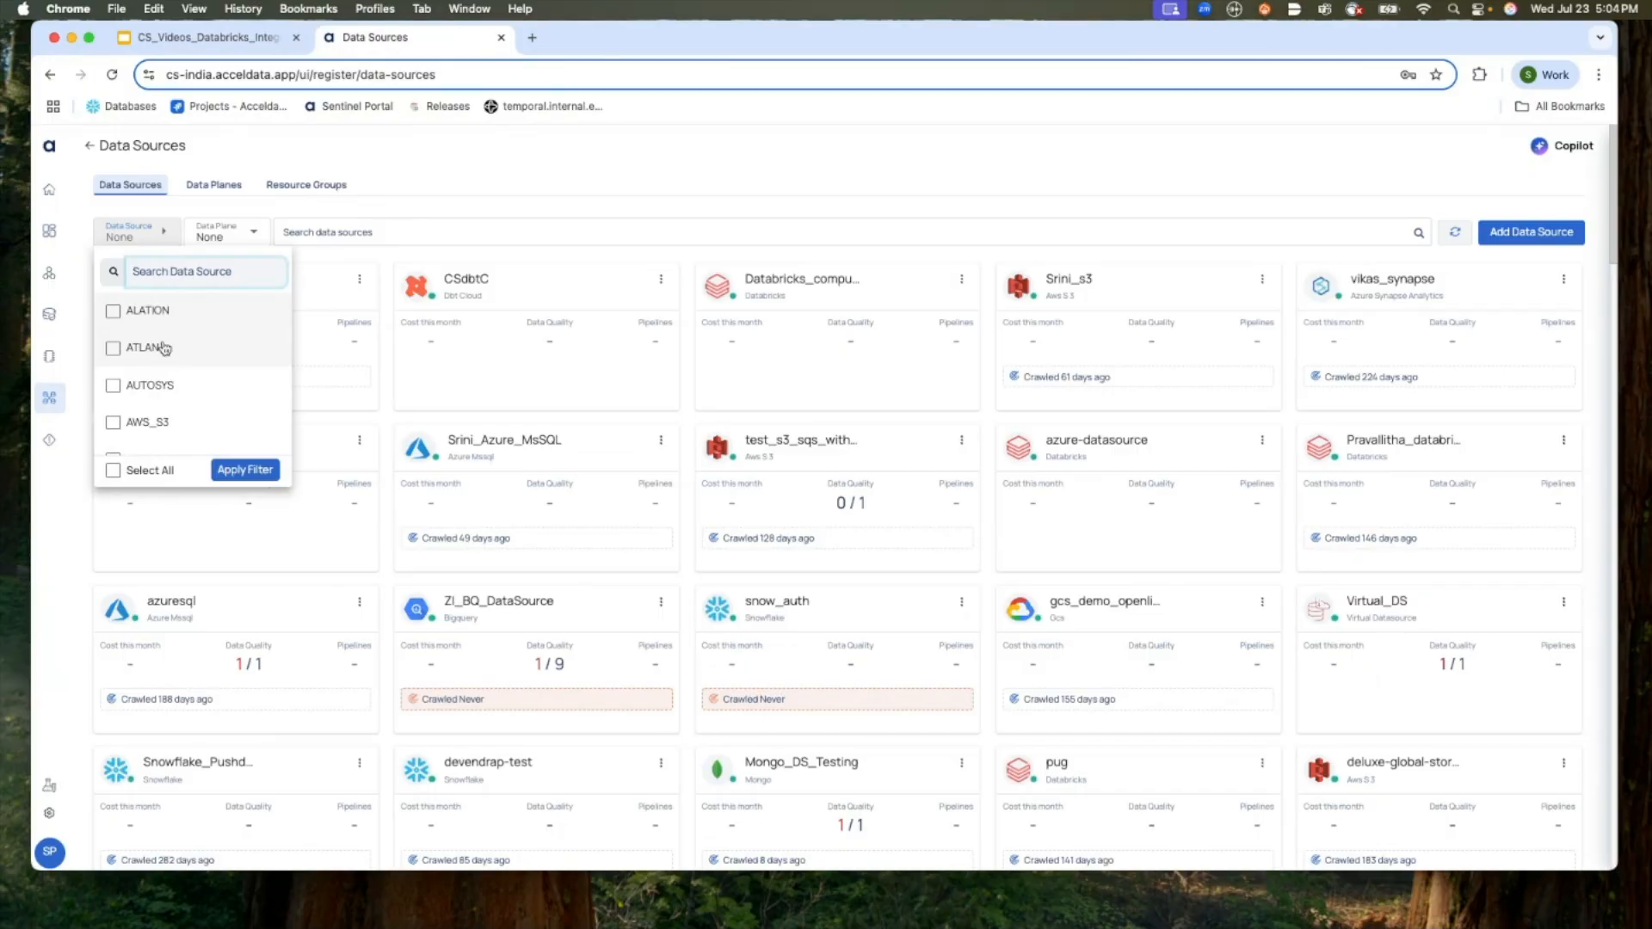
pyautogui.scroll(-5, 161, 365)
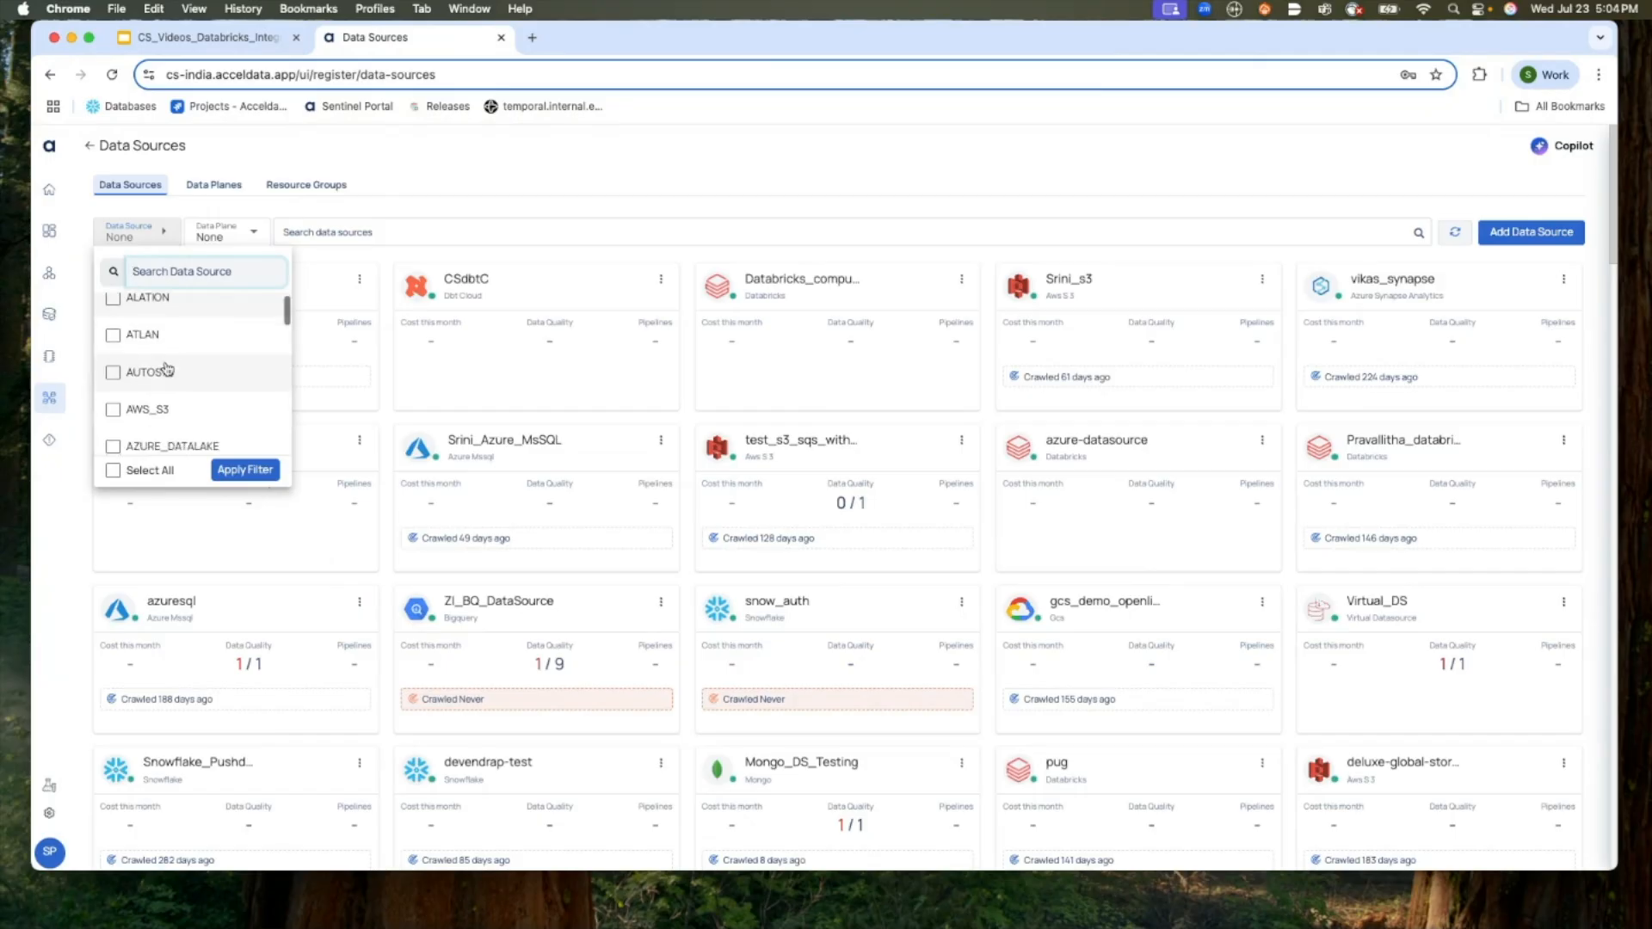
pyautogui.scroll(-2, 166, 369)
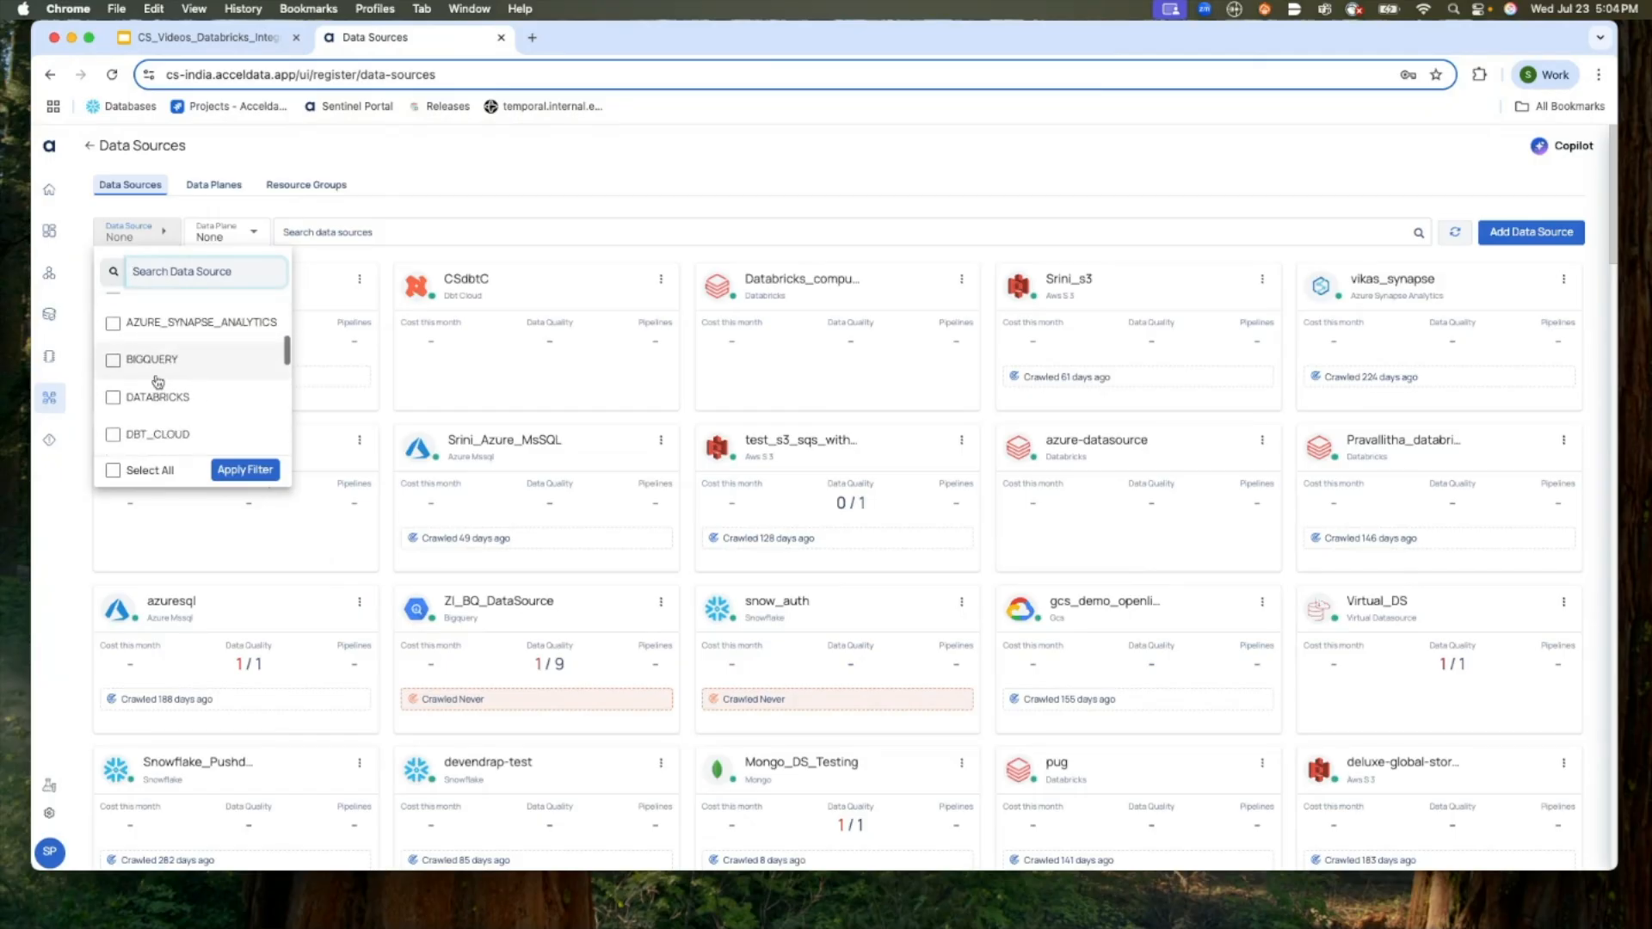
pyautogui.click(155, 399)
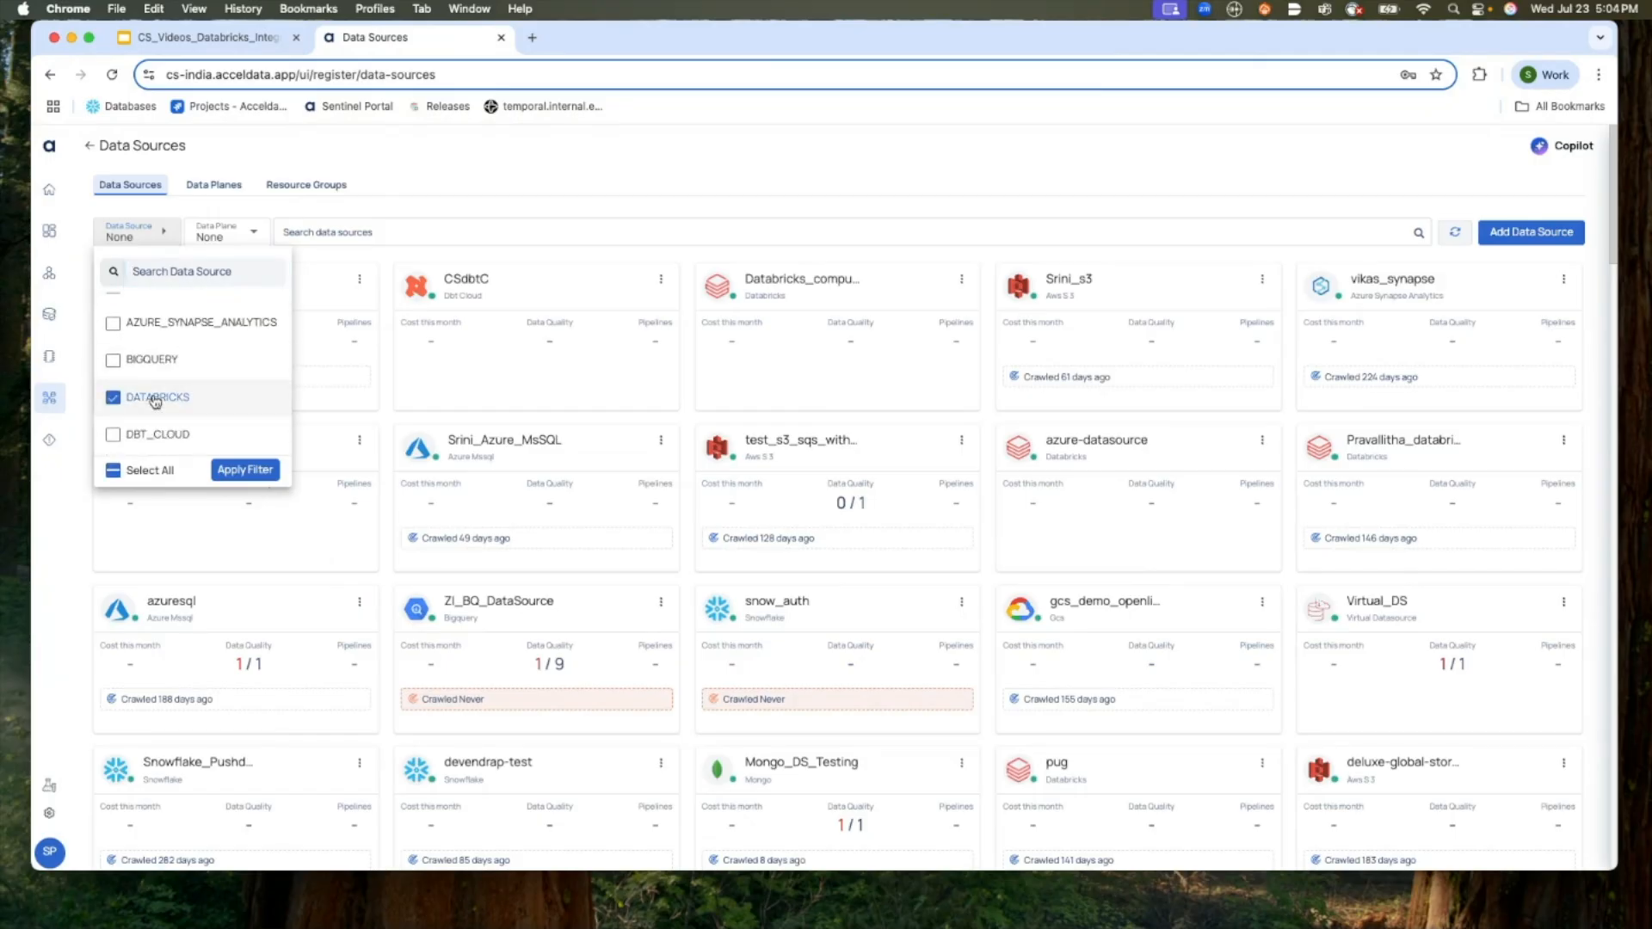
pyautogui.click(244, 470)
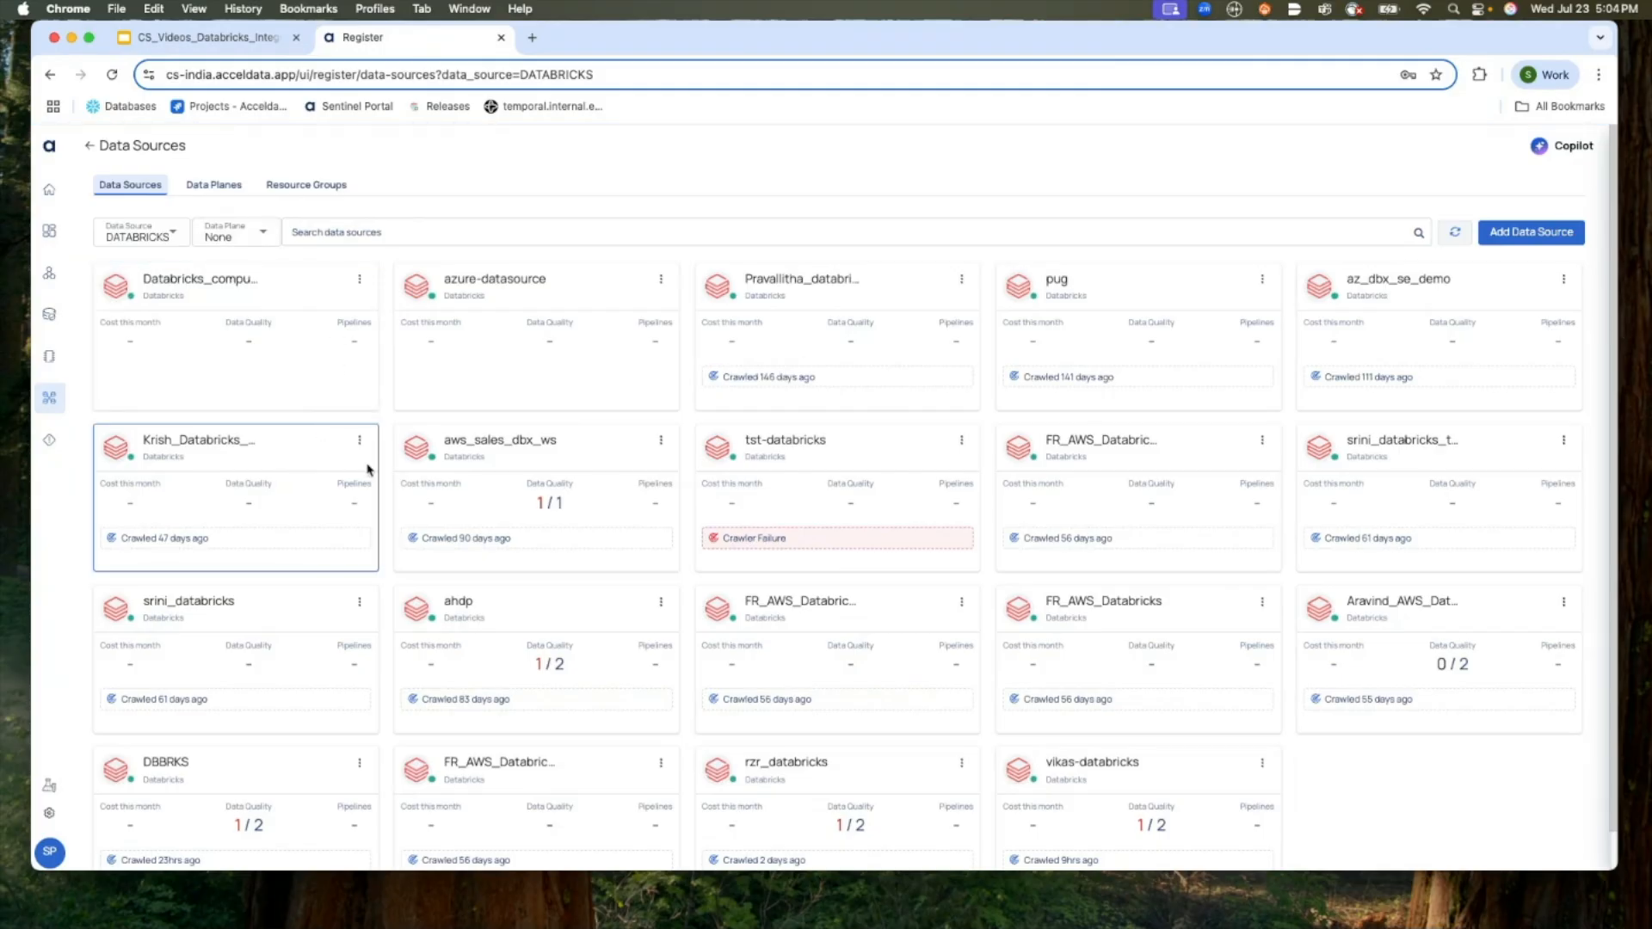
# - Open the configuration of the DBBRKS data source for editing and proceed to its connection details
pyautogui.scroll(-1, 306, 626)
pyautogui.click(359, 721)
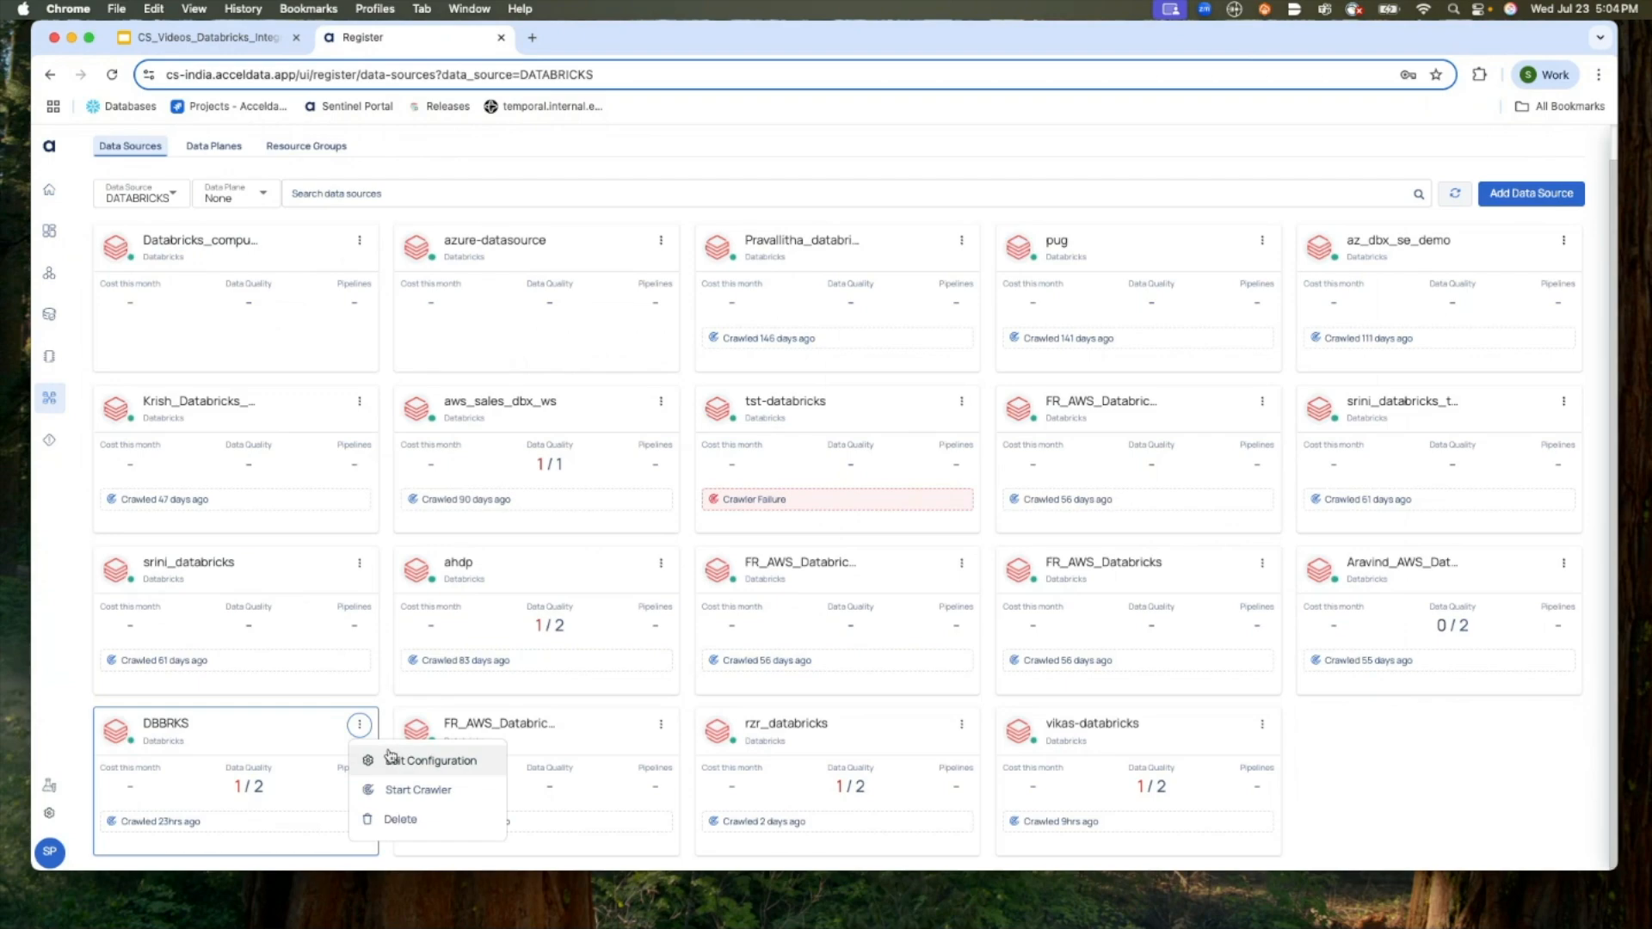
pyautogui.click(392, 757)
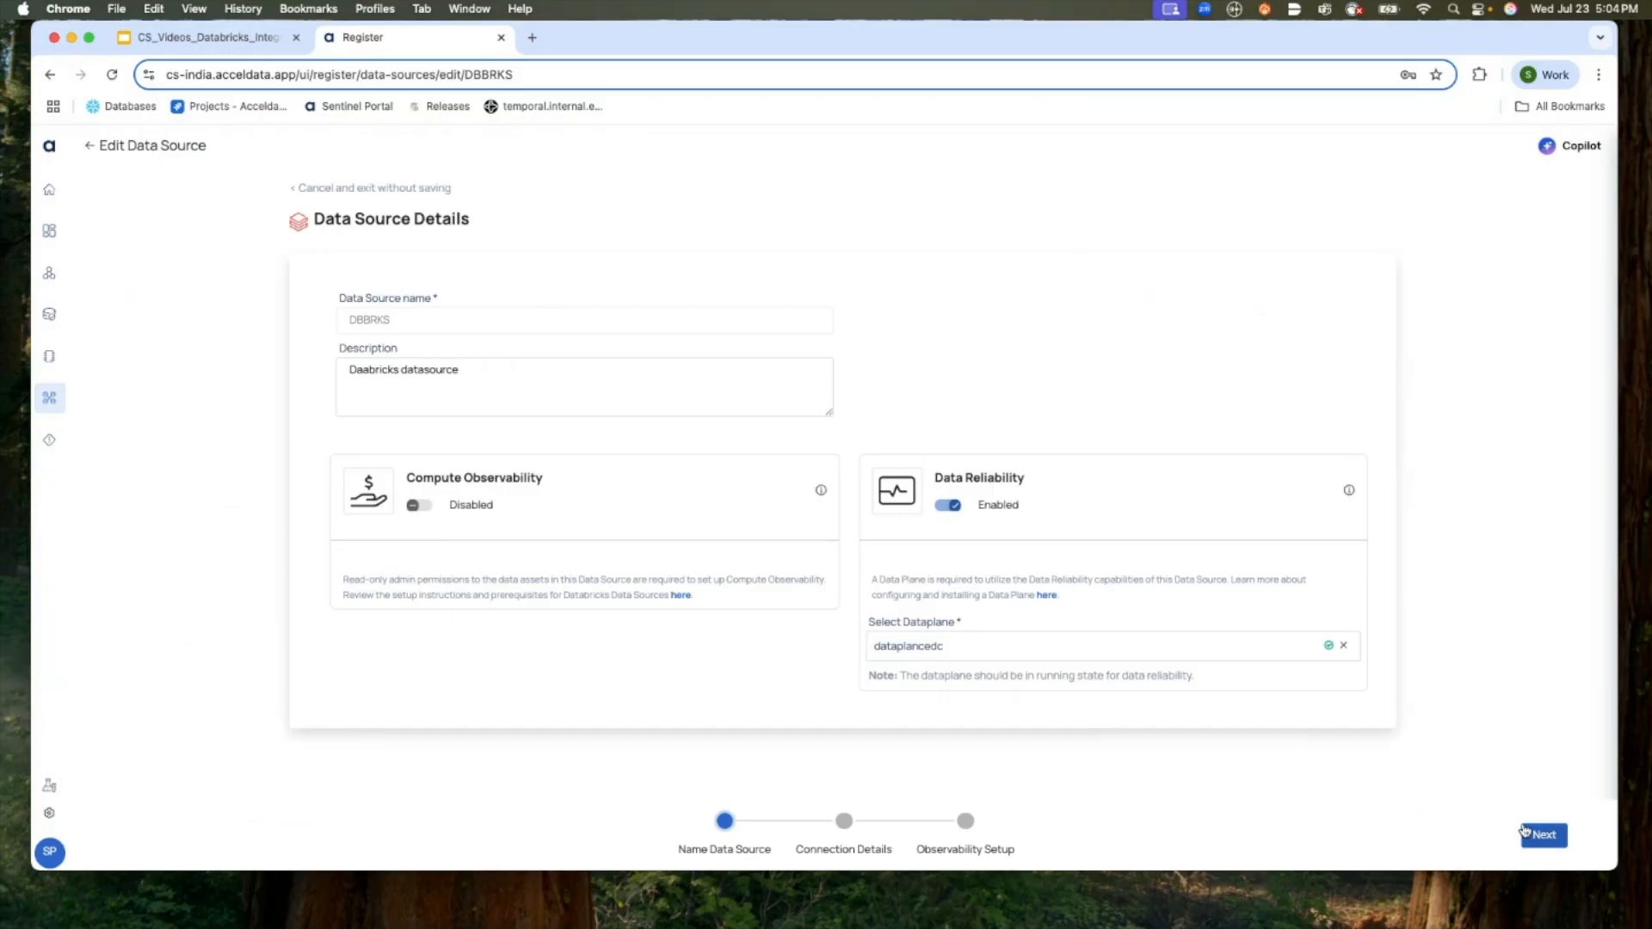
pyautogui.click(1527, 831)
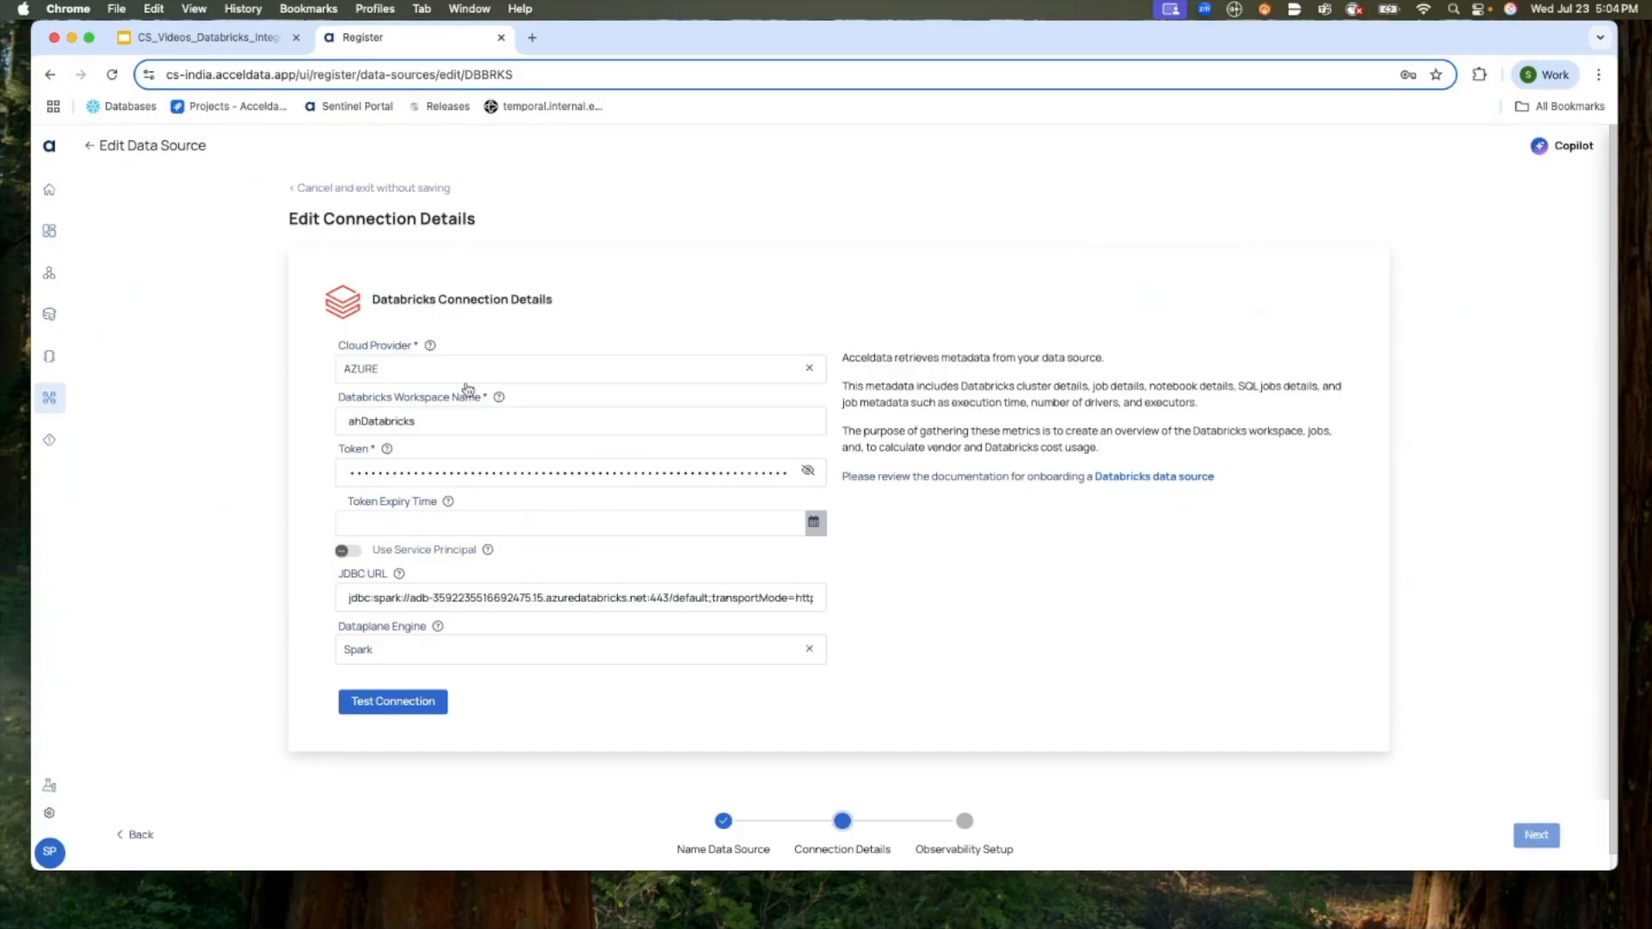
# - Examine the Databricks connection details, including the cloud provider choices, workspace name, token fields and documentation reference
pyautogui.click(374, 368)
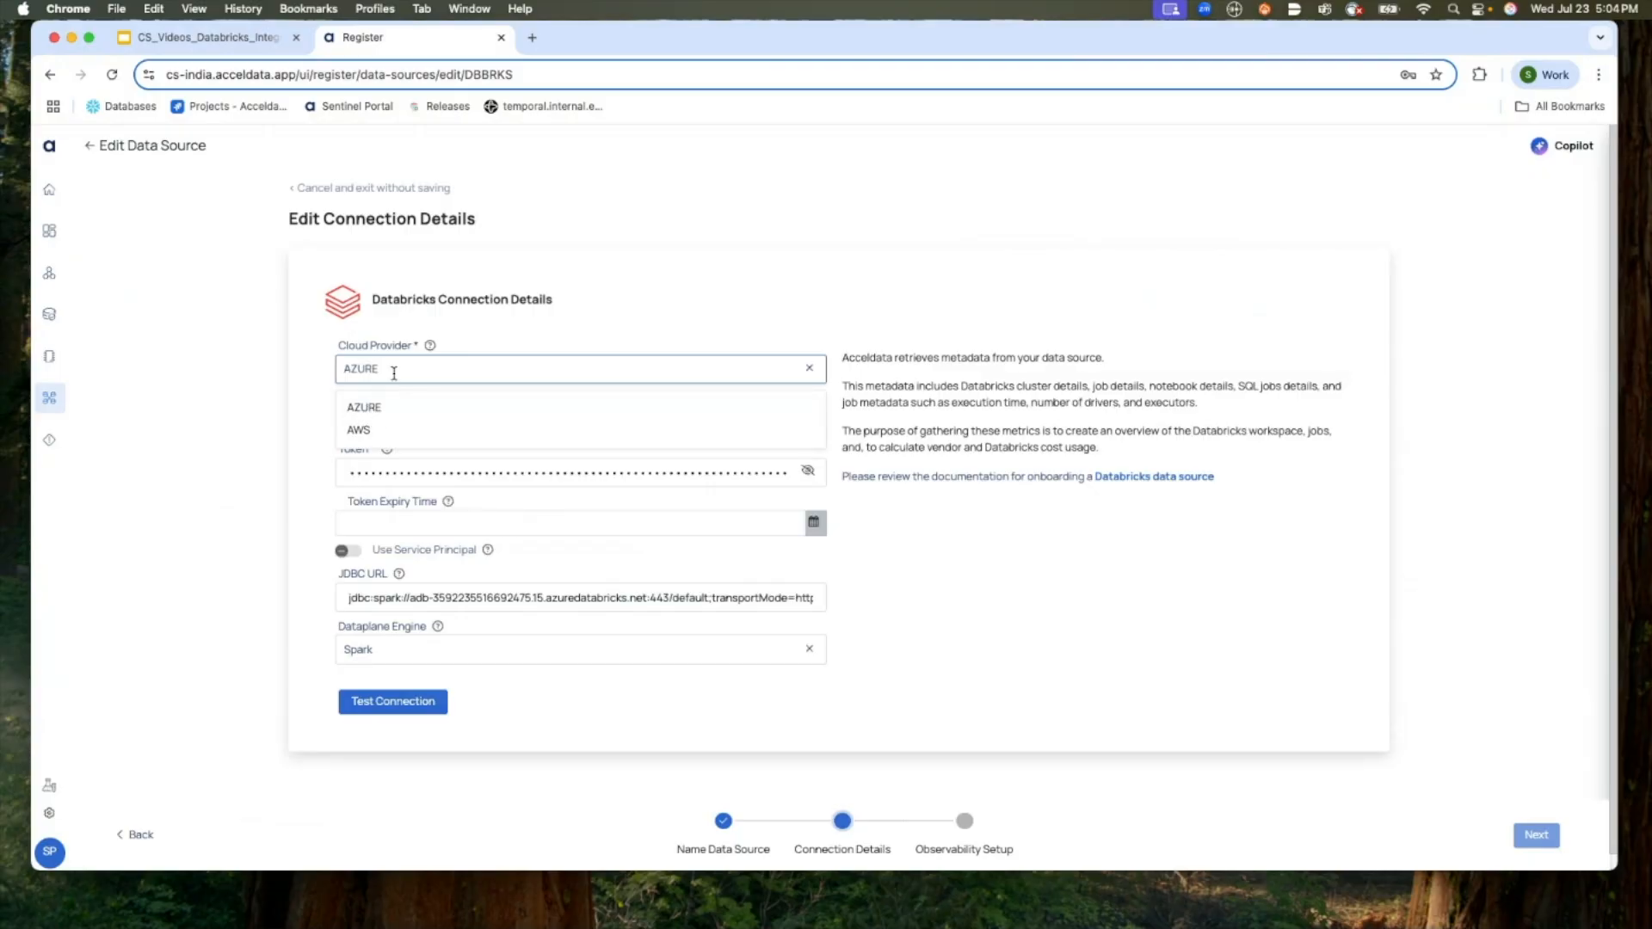
pyautogui.click(623, 350)
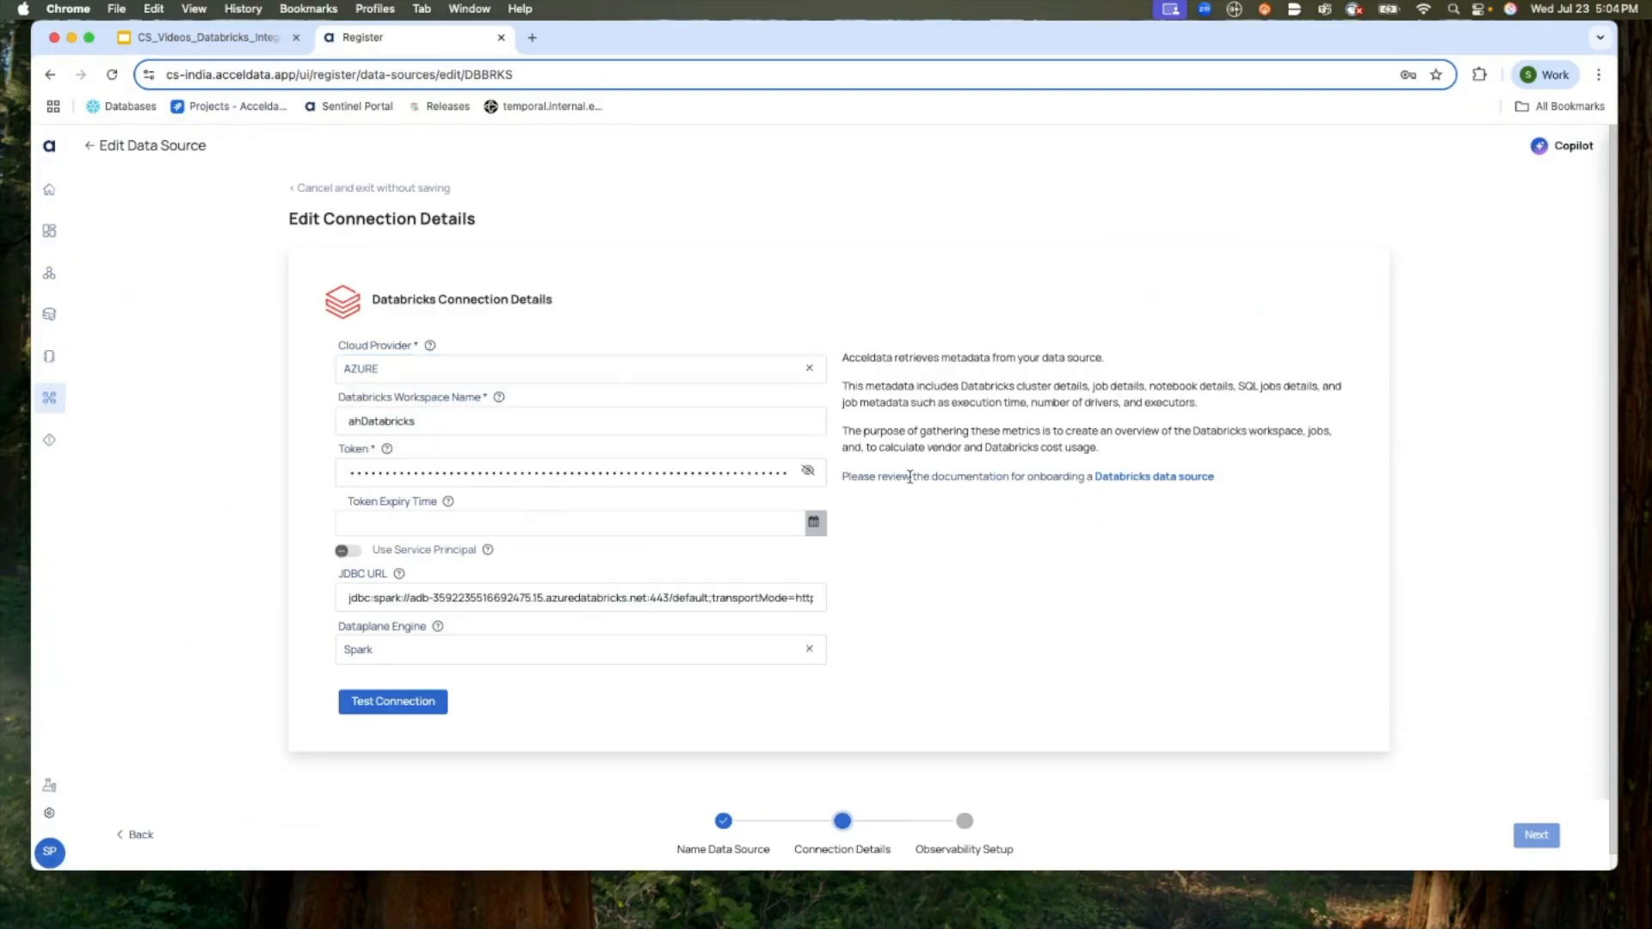
pyautogui.scroll(-1, 925, 470)
pyautogui.scroll(1, 927, 473)
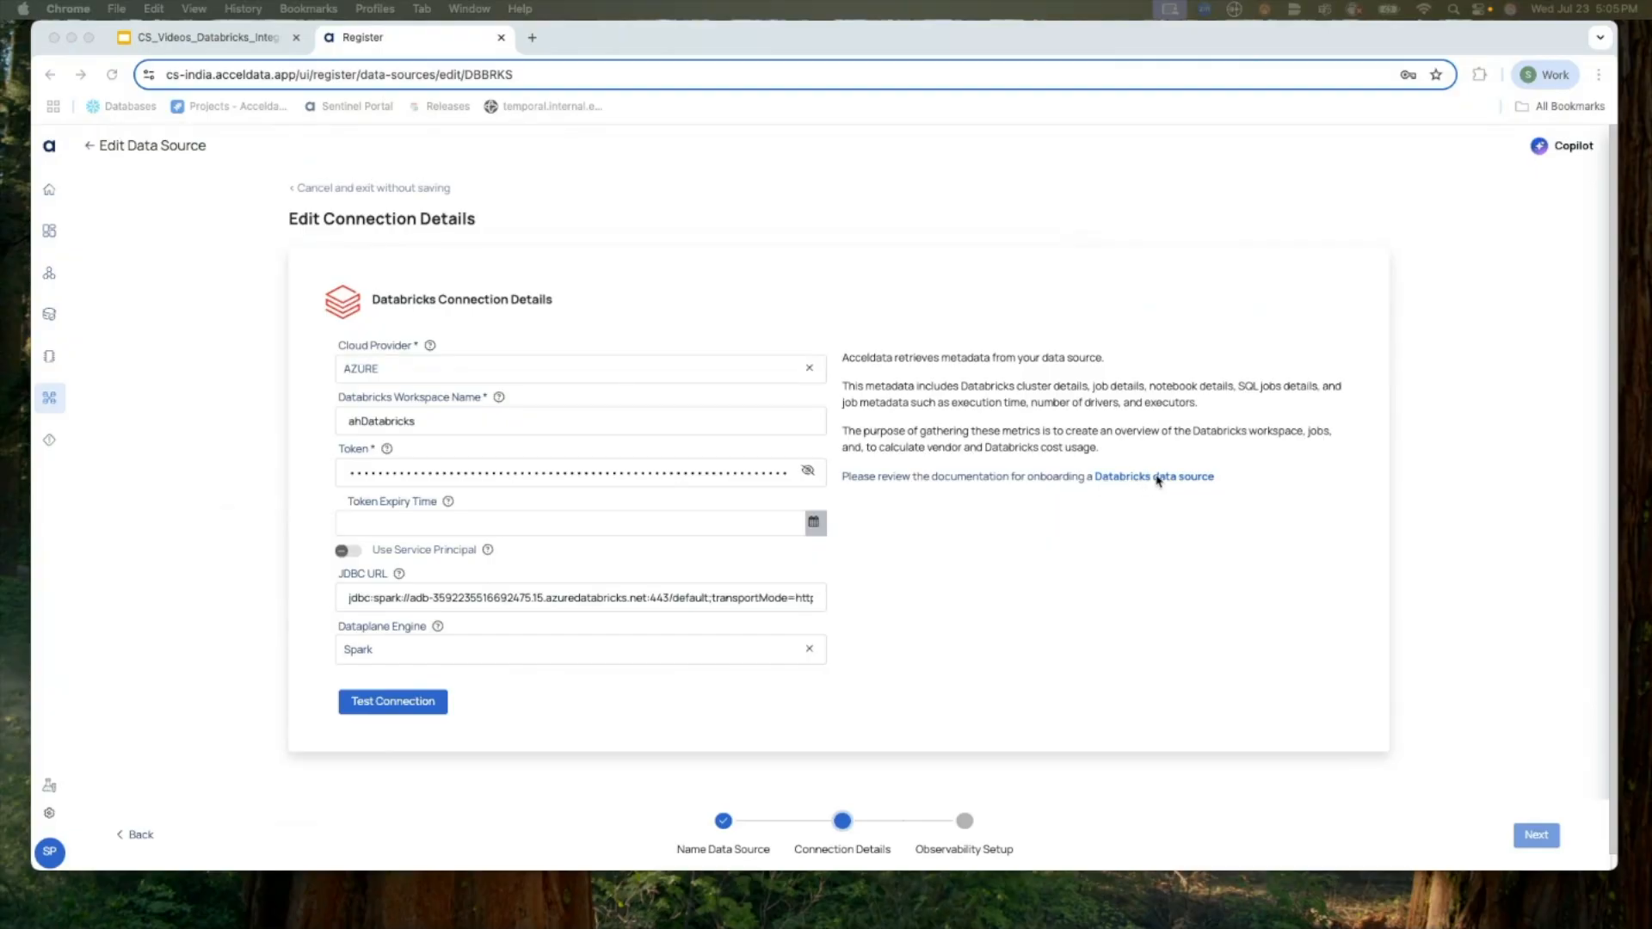
pyautogui.scroll(-1, 1158, 480)
pyautogui.scroll(1, 1158, 480)
pyautogui.scroll(-1, 1153, 480)
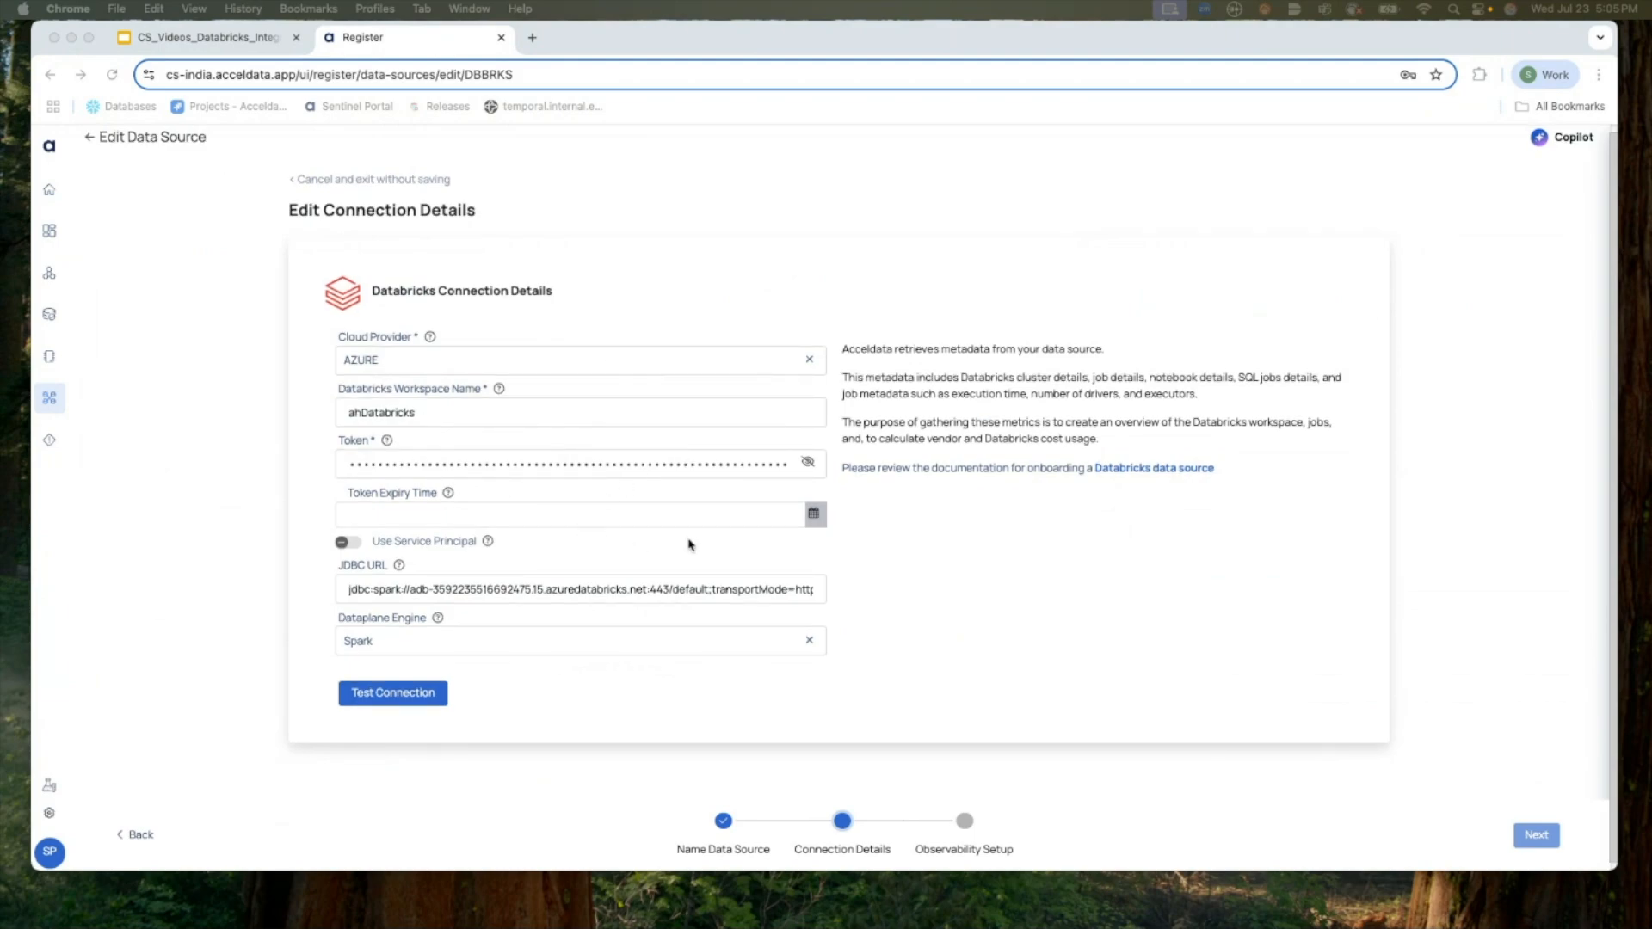
pyautogui.scroll(-1, 633, 519)
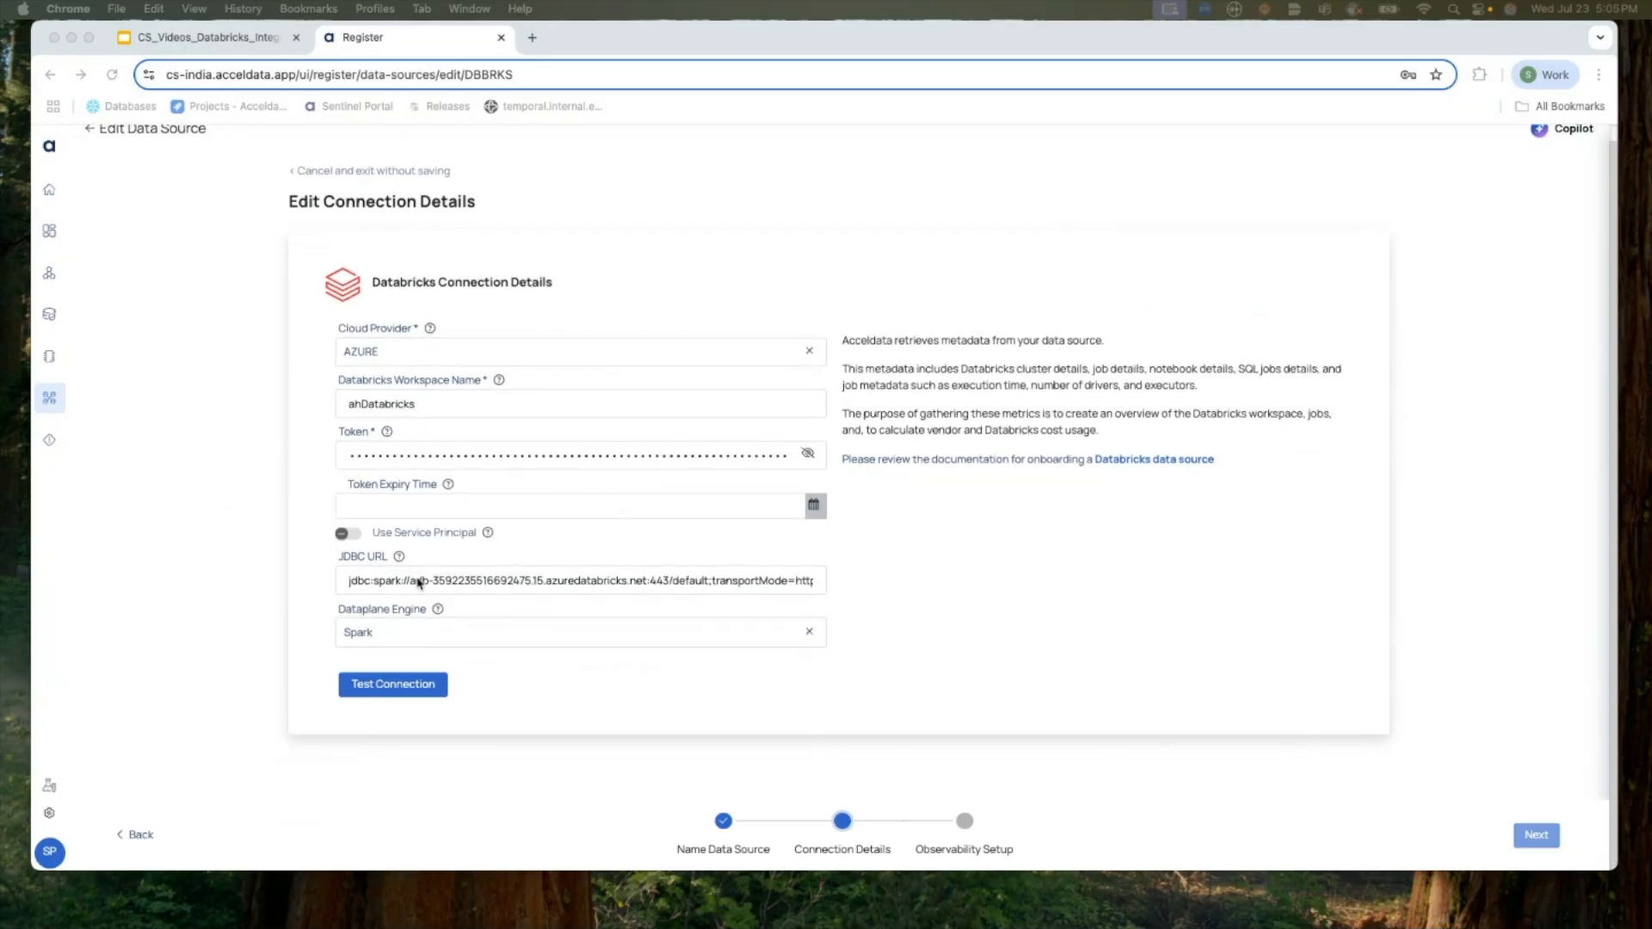
pyautogui.scroll(1, 404, 583)
pyautogui.scroll(-1, 389, 595)
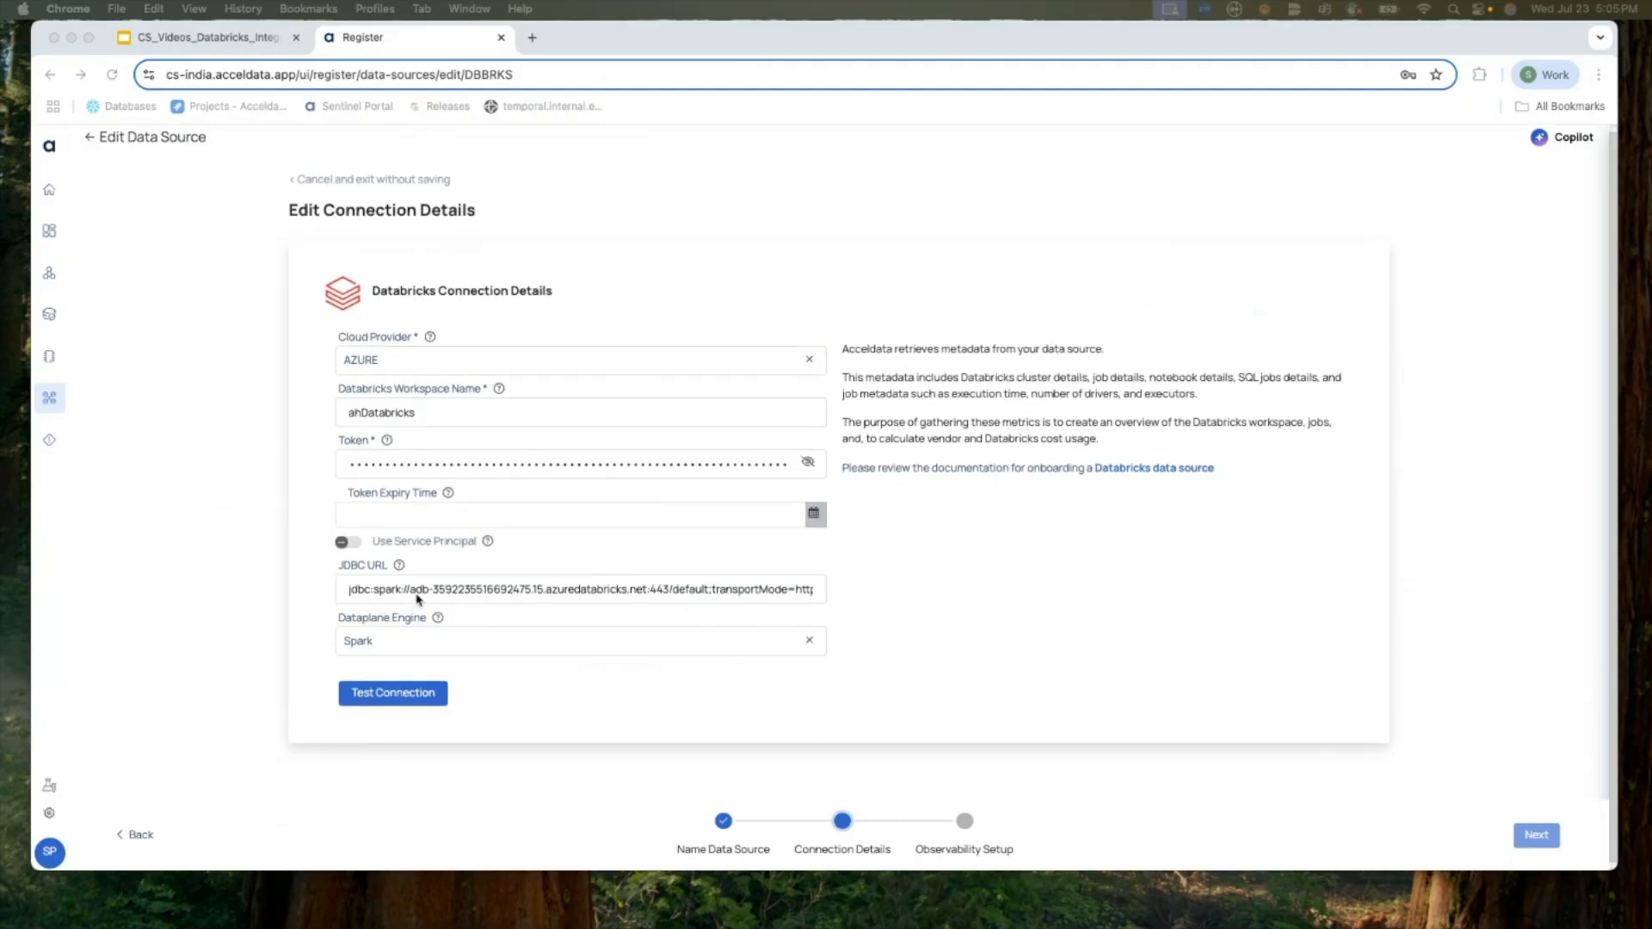
pyautogui.scroll(1, 420, 599)
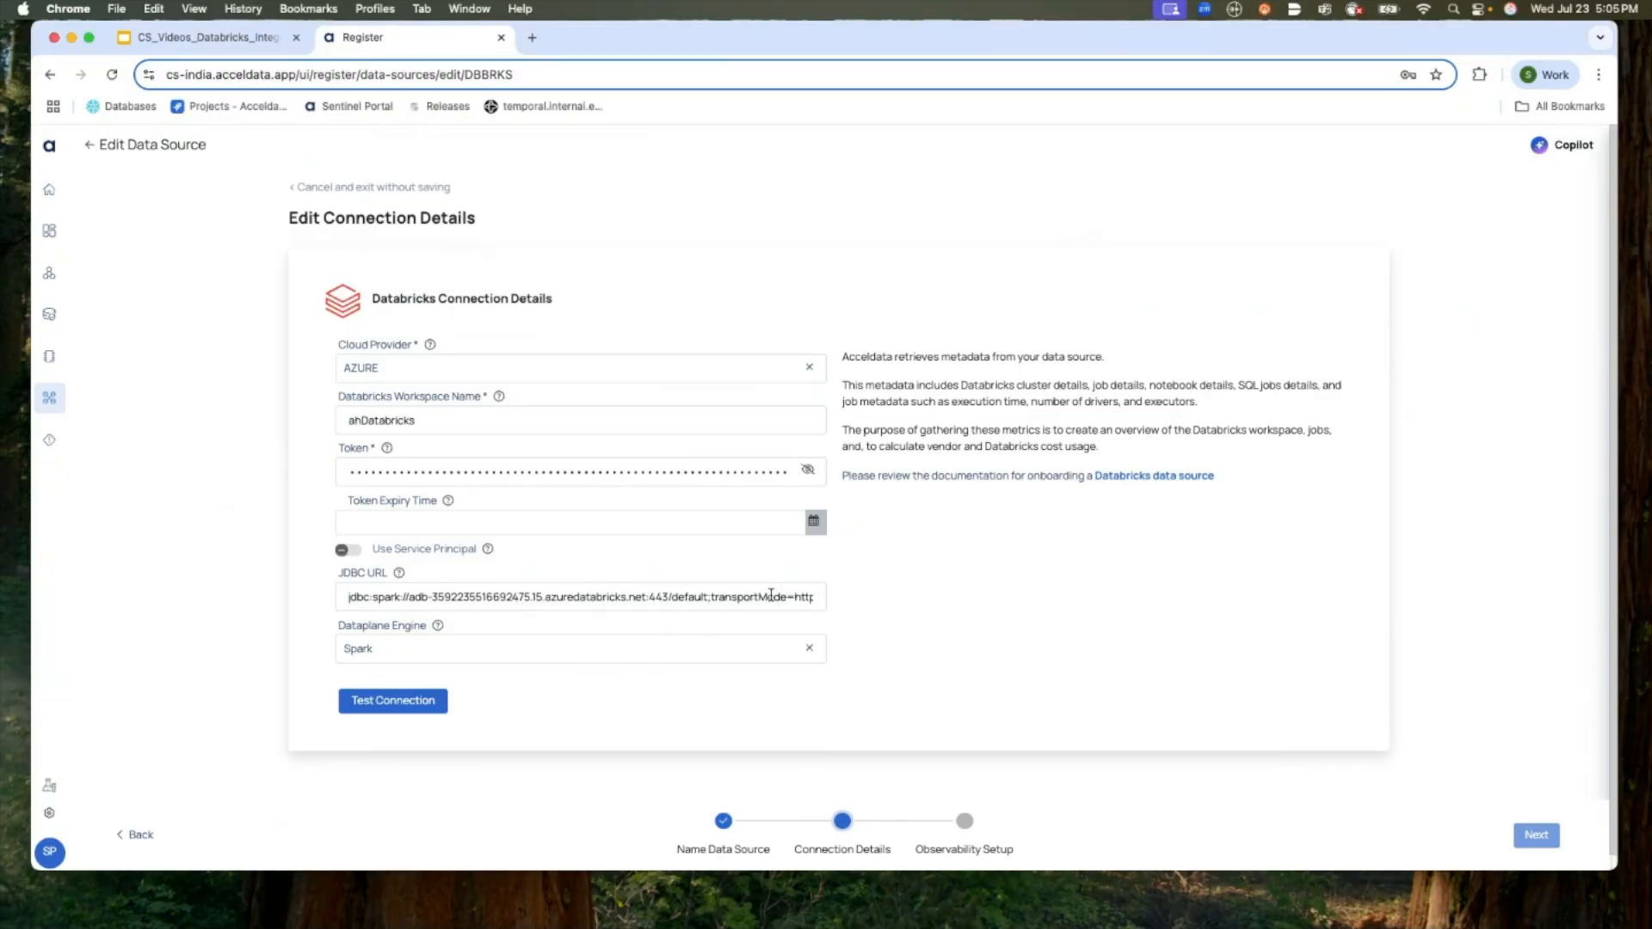
# - Review the full JDBC URL and the available Dataplane Engine options without changing them
pyautogui.hscroll(3, 771, 595)
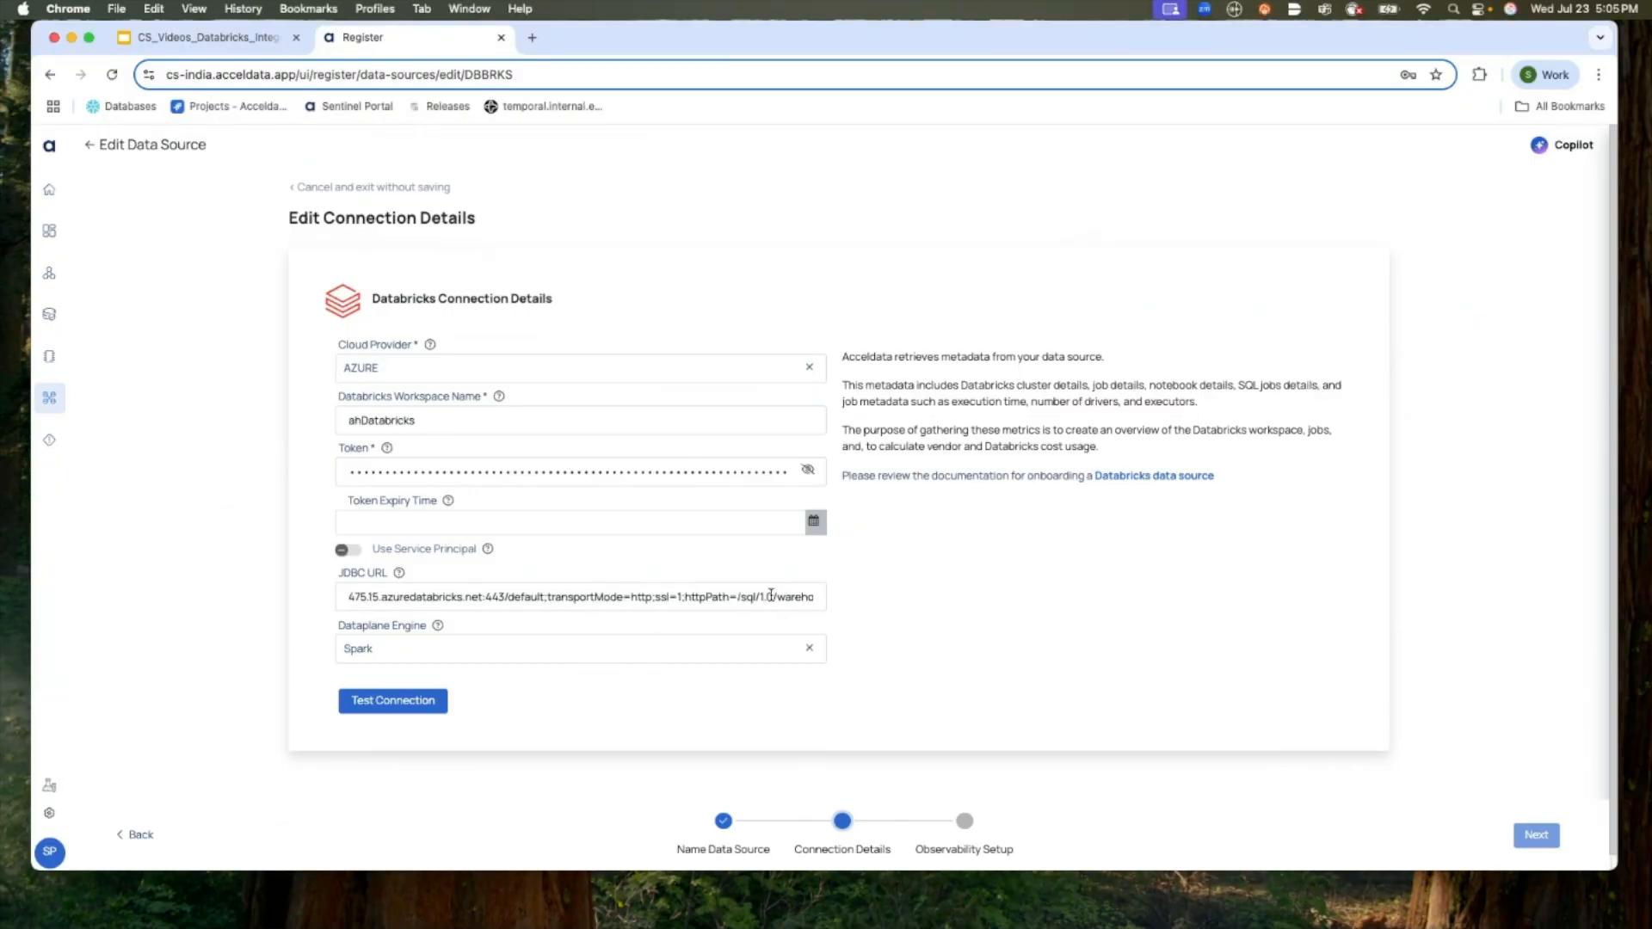
pyautogui.hscroll(2, 771, 595)
pyautogui.hscroll(-5, 771, 595)
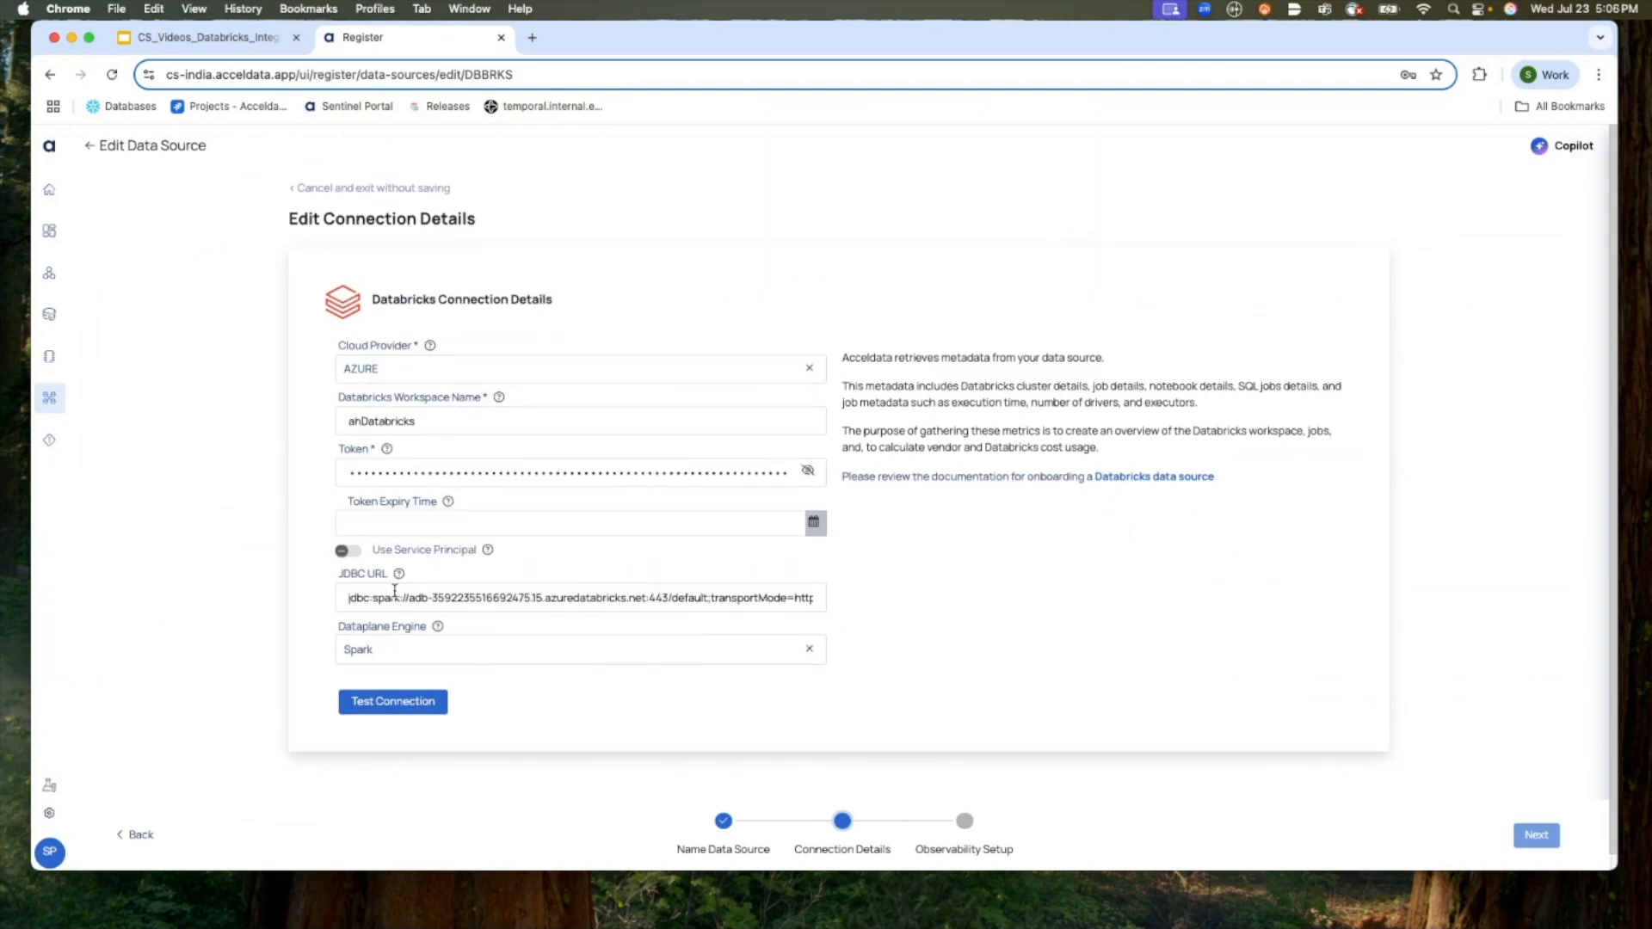
pyautogui.click(397, 651)
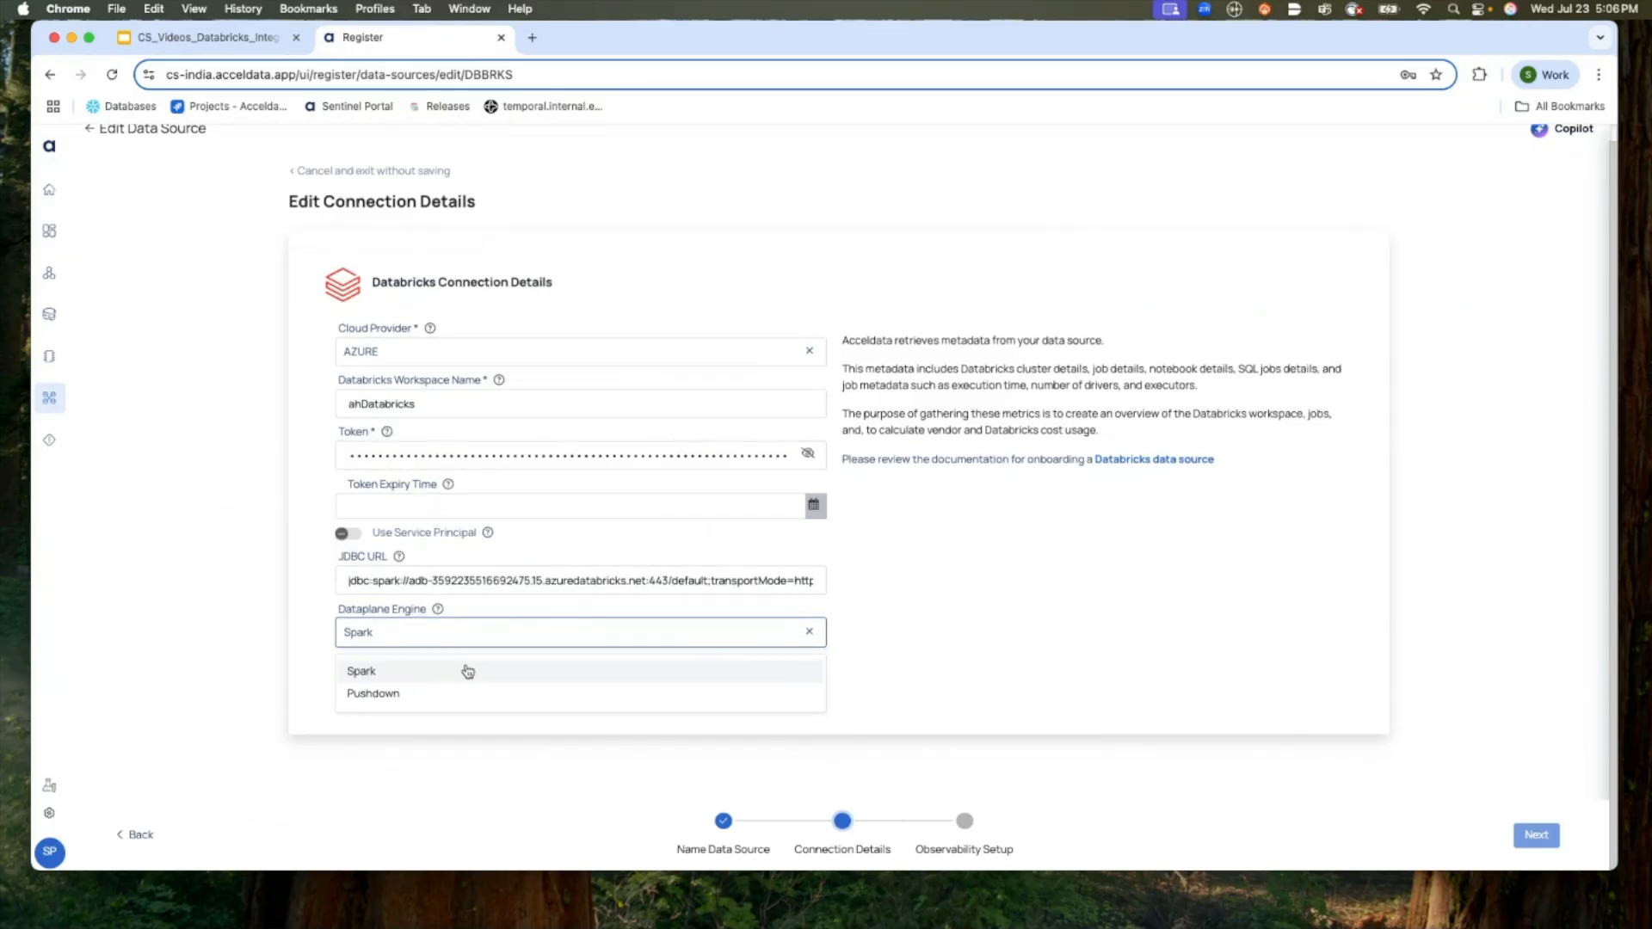
pyautogui.click(850, 654)
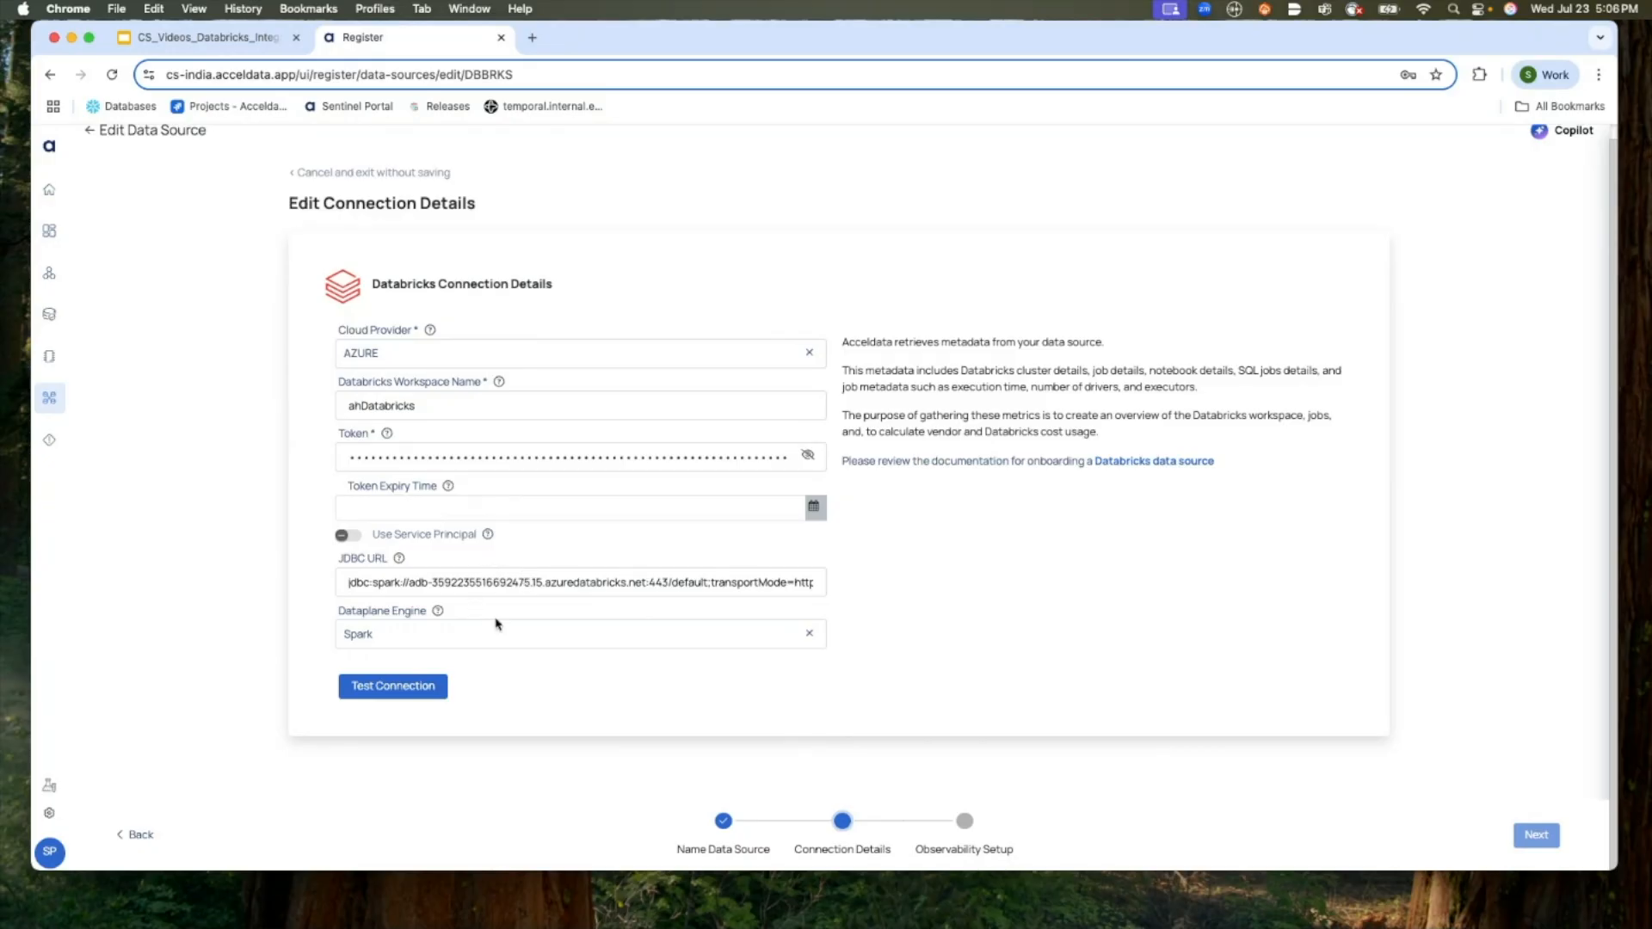
pyautogui.scroll(-1, 493, 622)
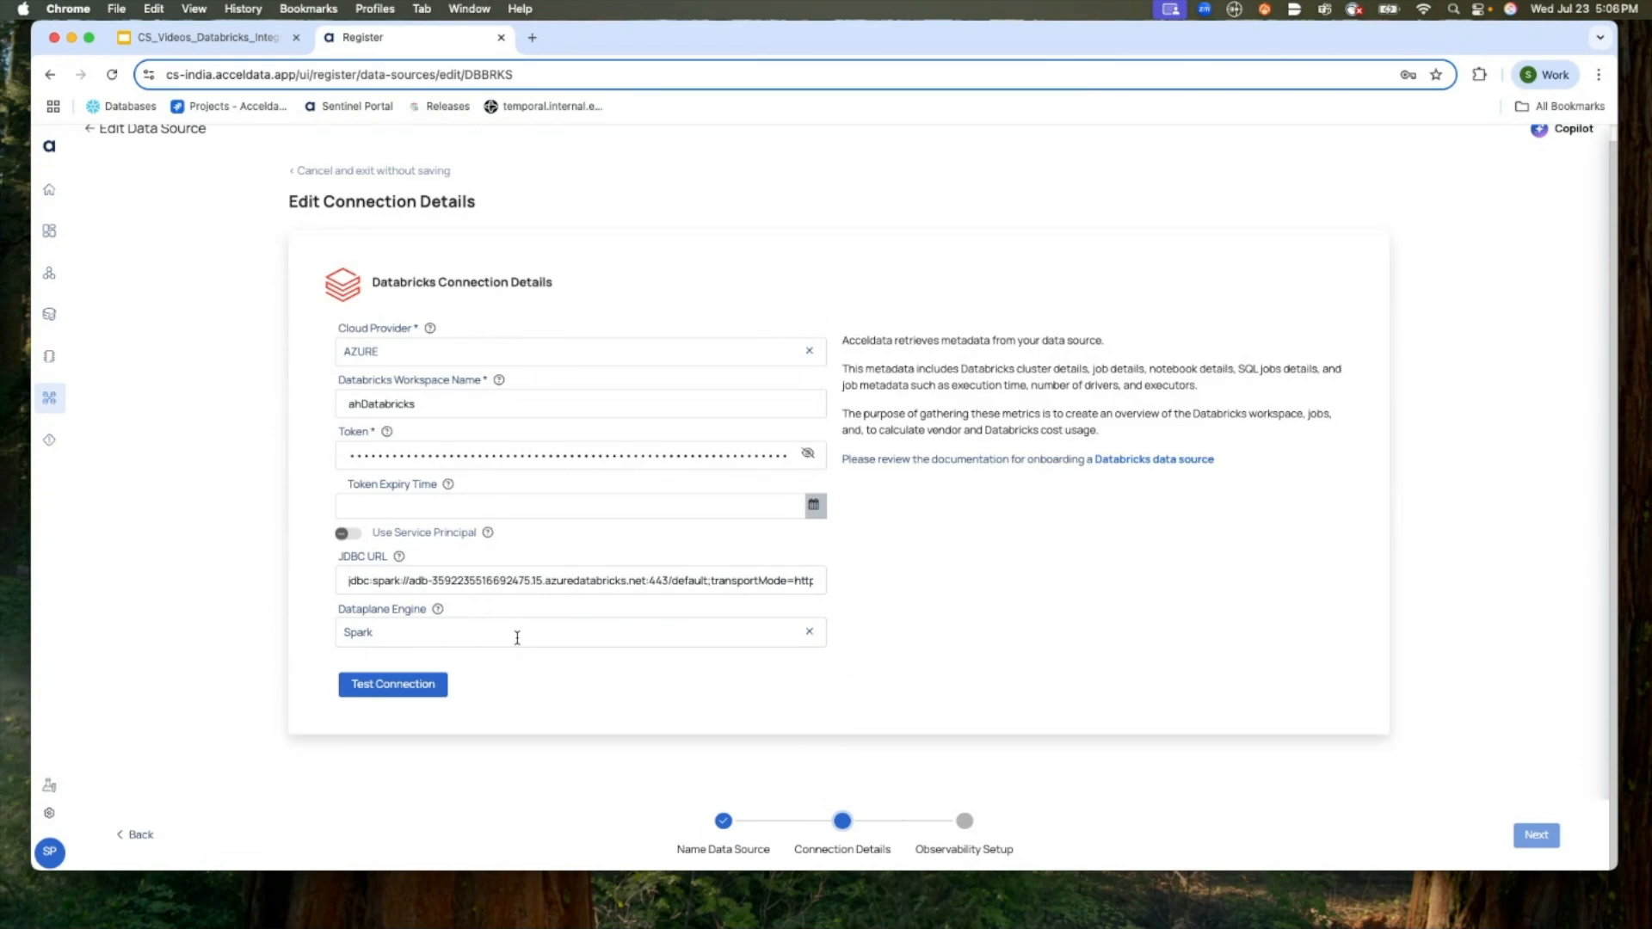
# - Enable Use Service Principal to review its client ID, client secret and tenant ID fields, and disable it again
pyautogui.click(360, 540)
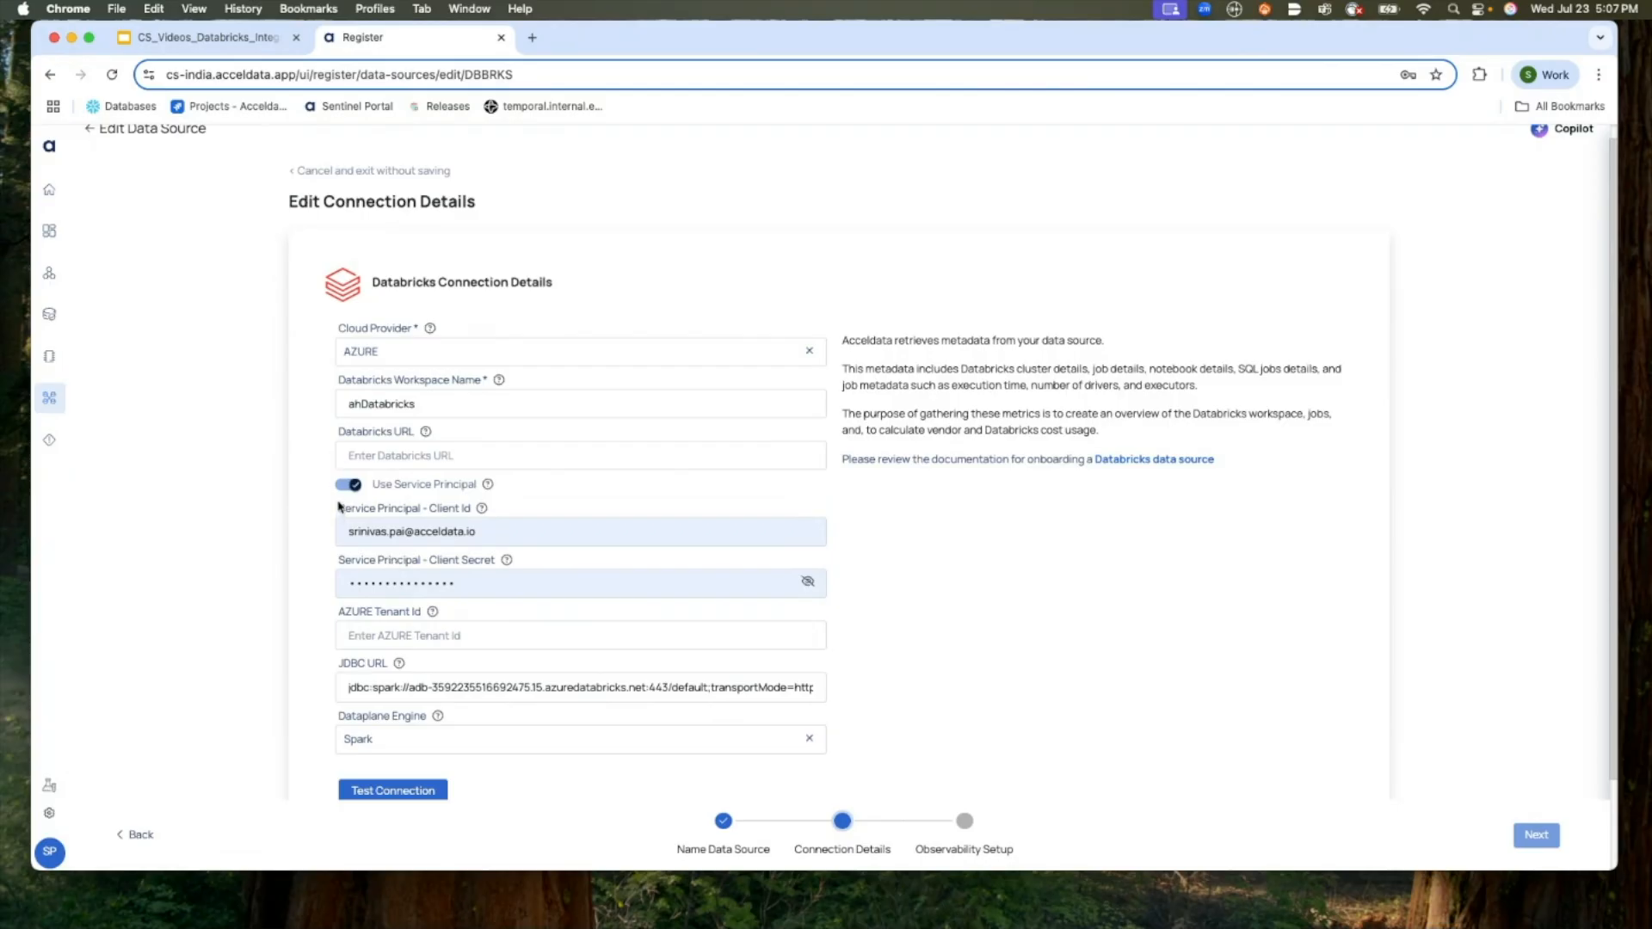
pyautogui.scroll(-1, 341, 505)
pyautogui.scroll(-2, 343, 498)
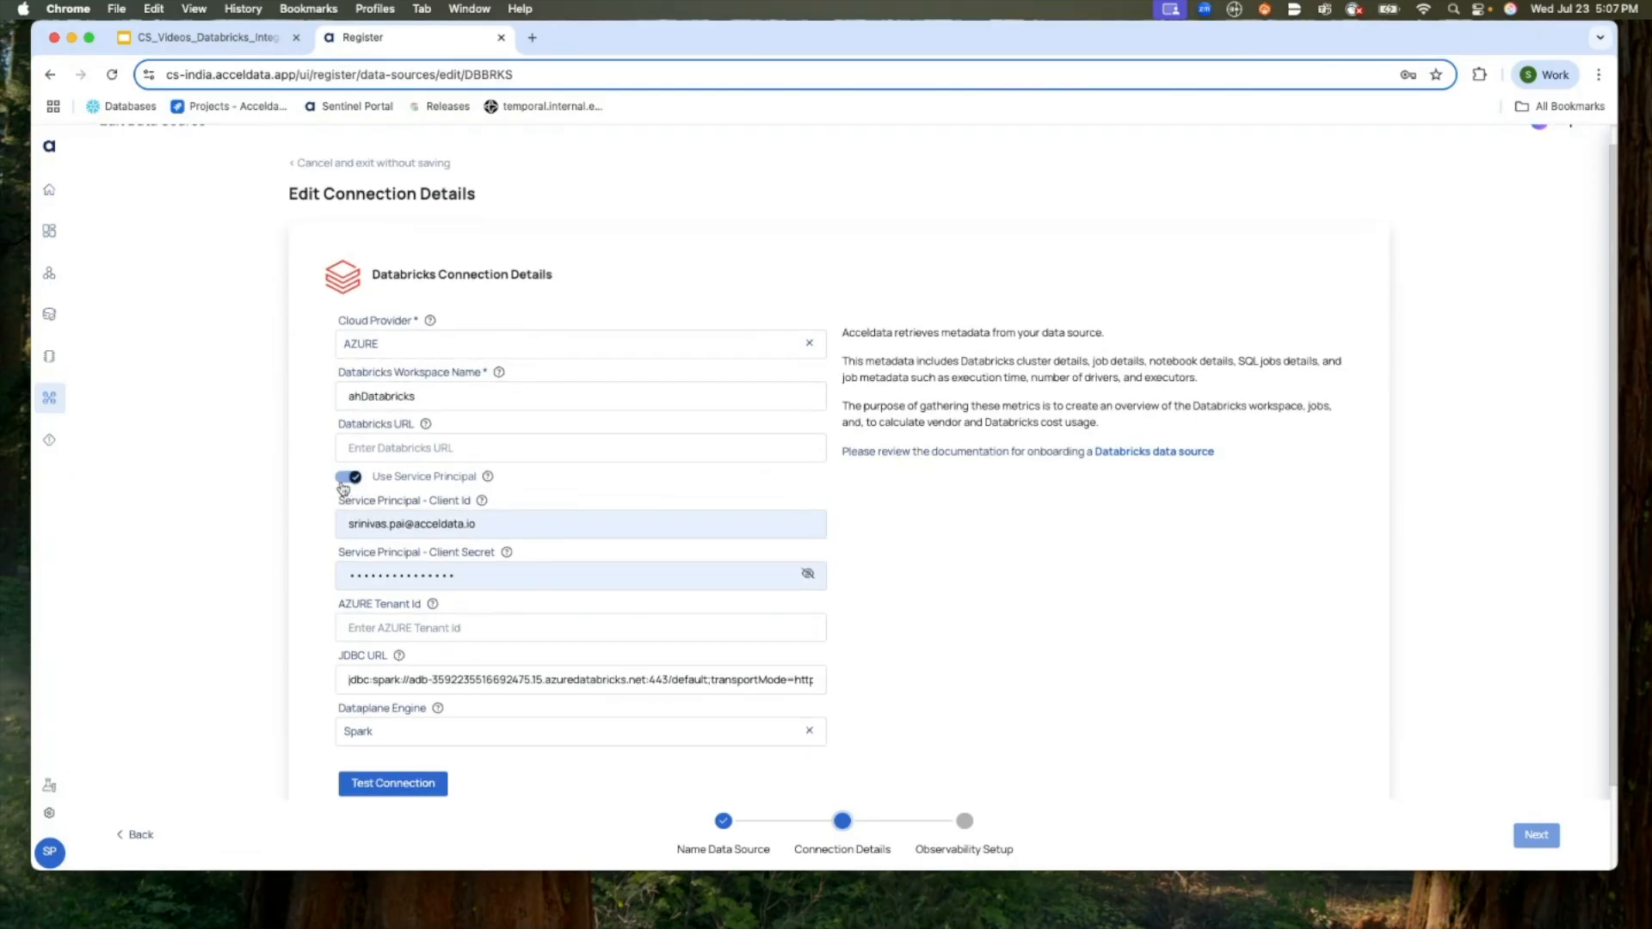
pyautogui.scroll(-1, 342, 487)
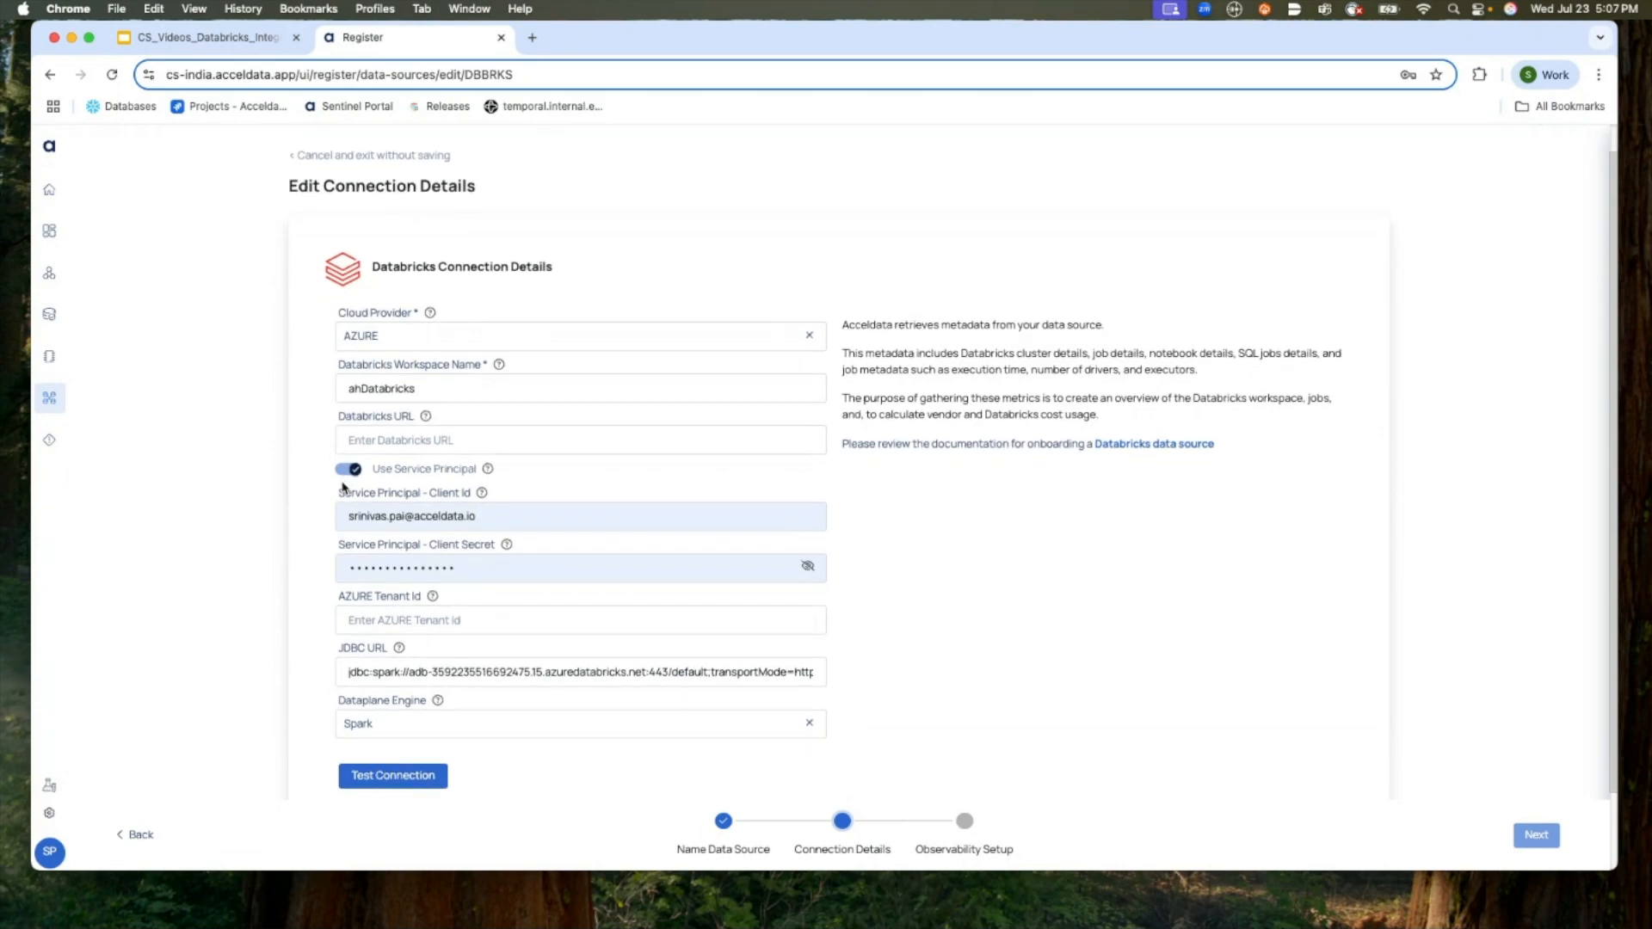
pyautogui.scroll(-3, 342, 487)
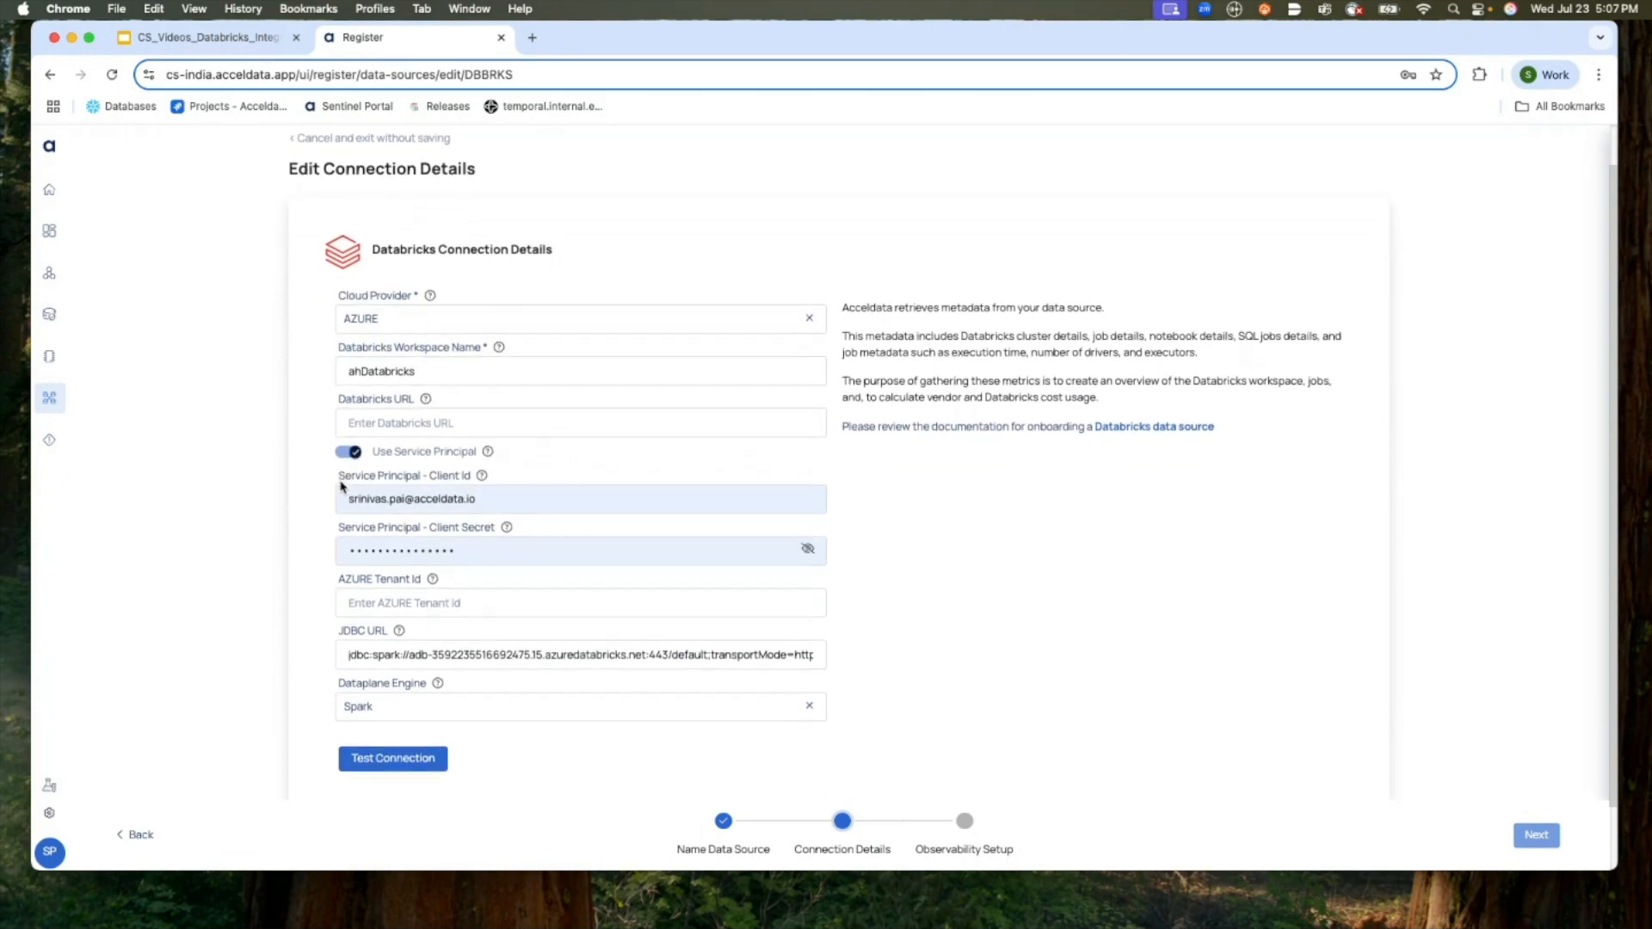
pyautogui.scroll(5, 341, 487)
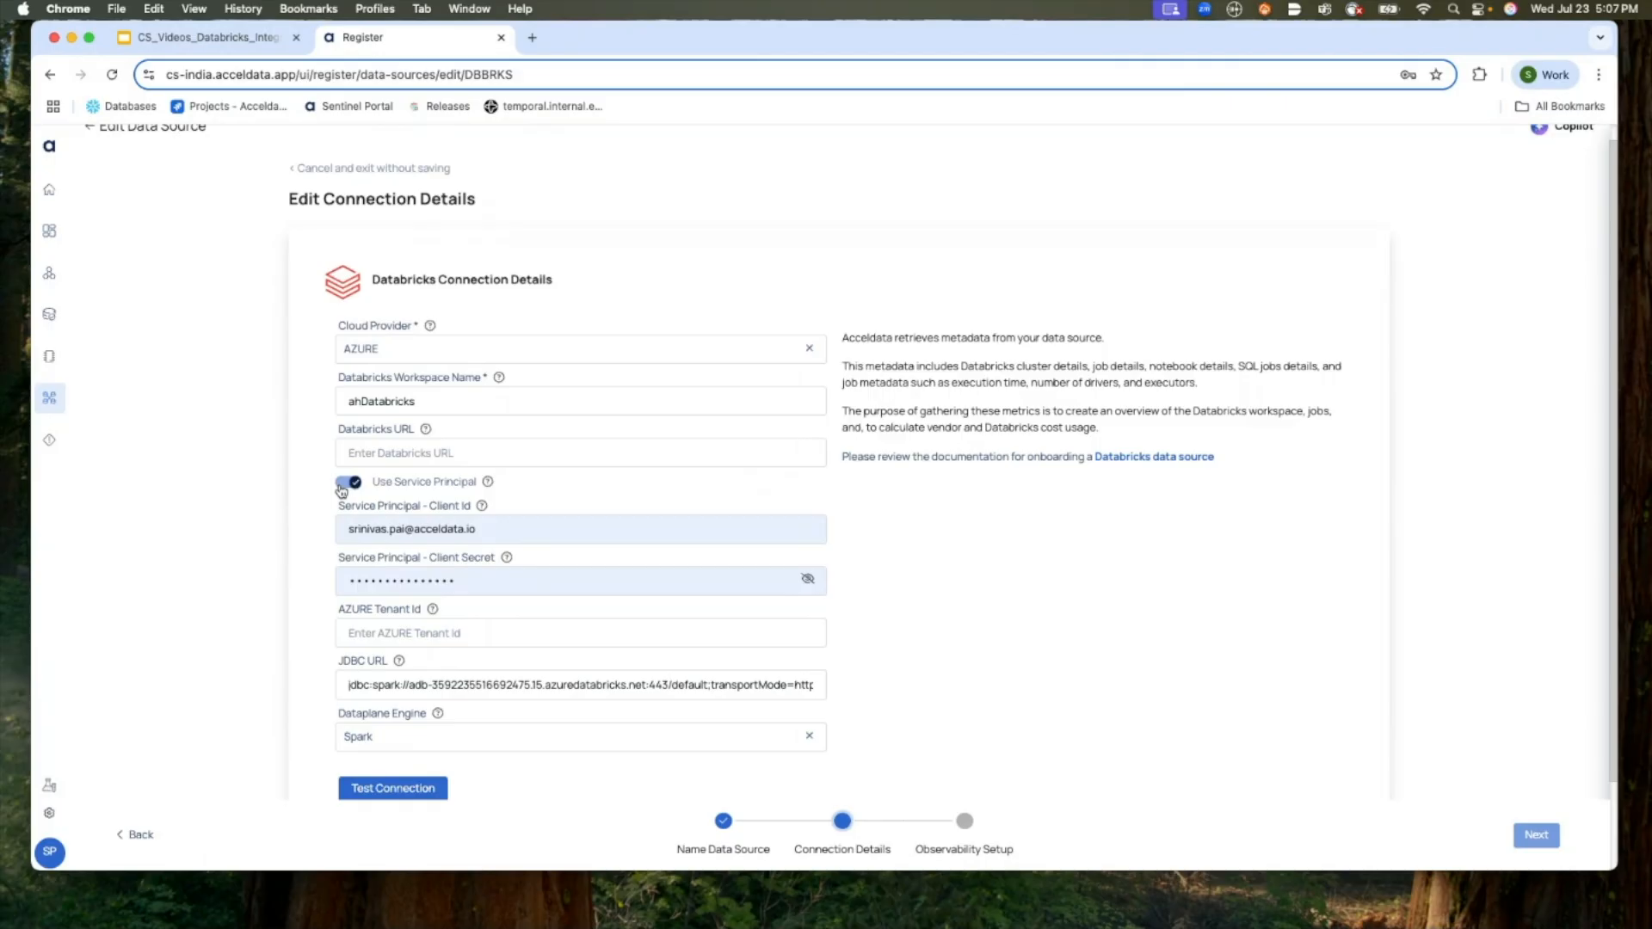
pyautogui.scroll(-2, 342, 490)
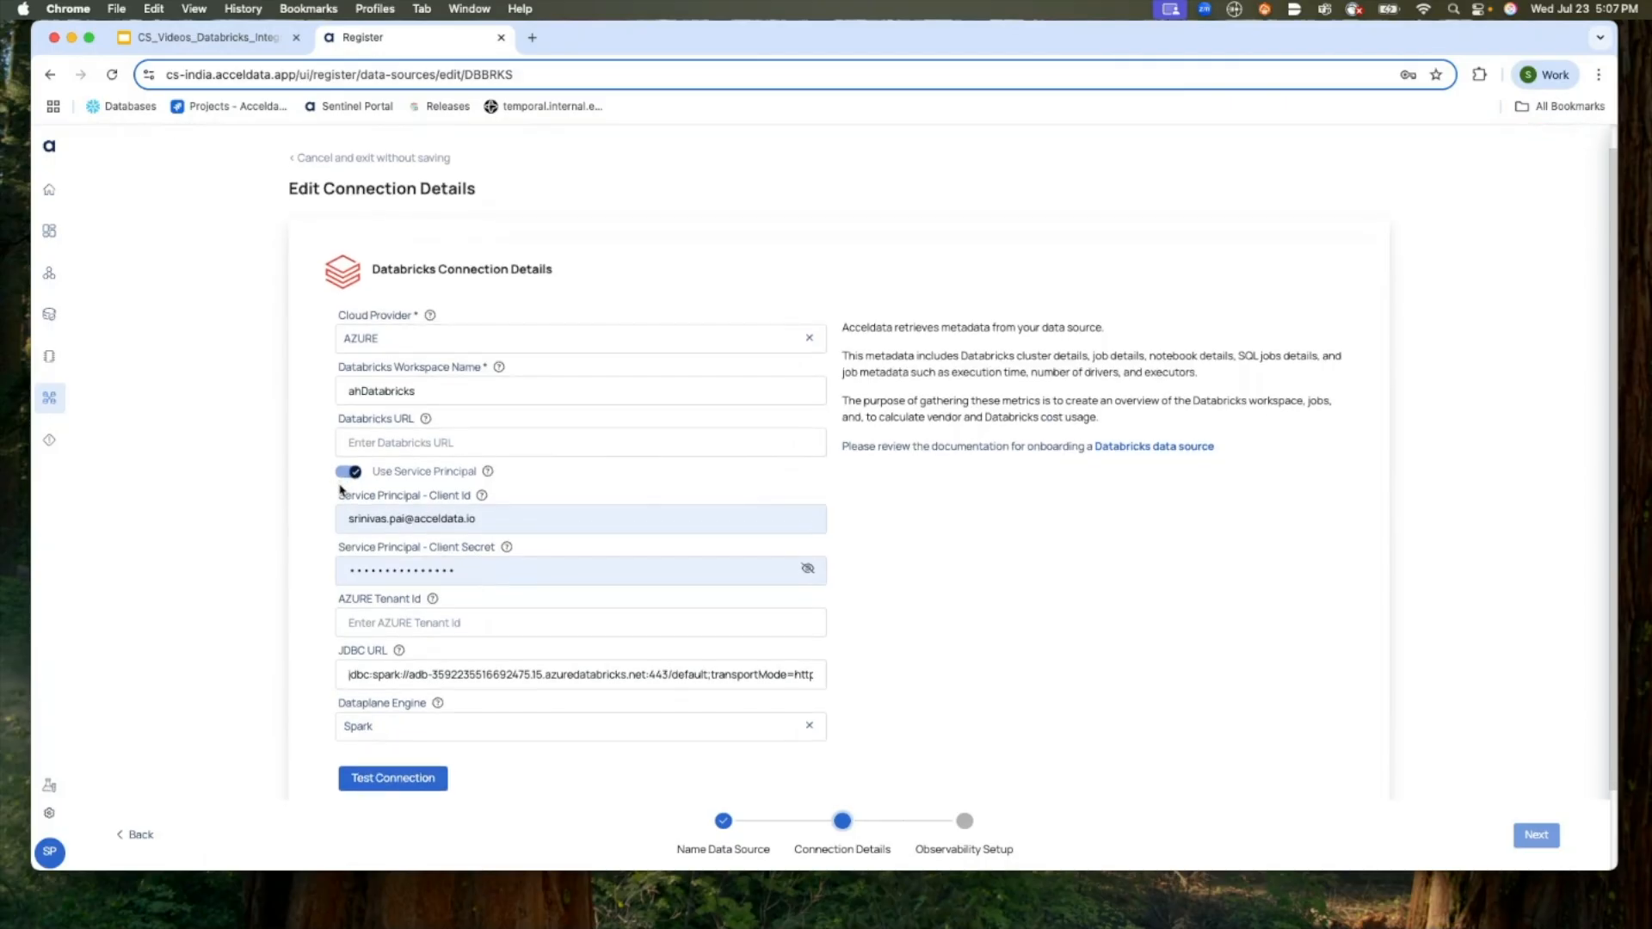
pyautogui.click(345, 475)
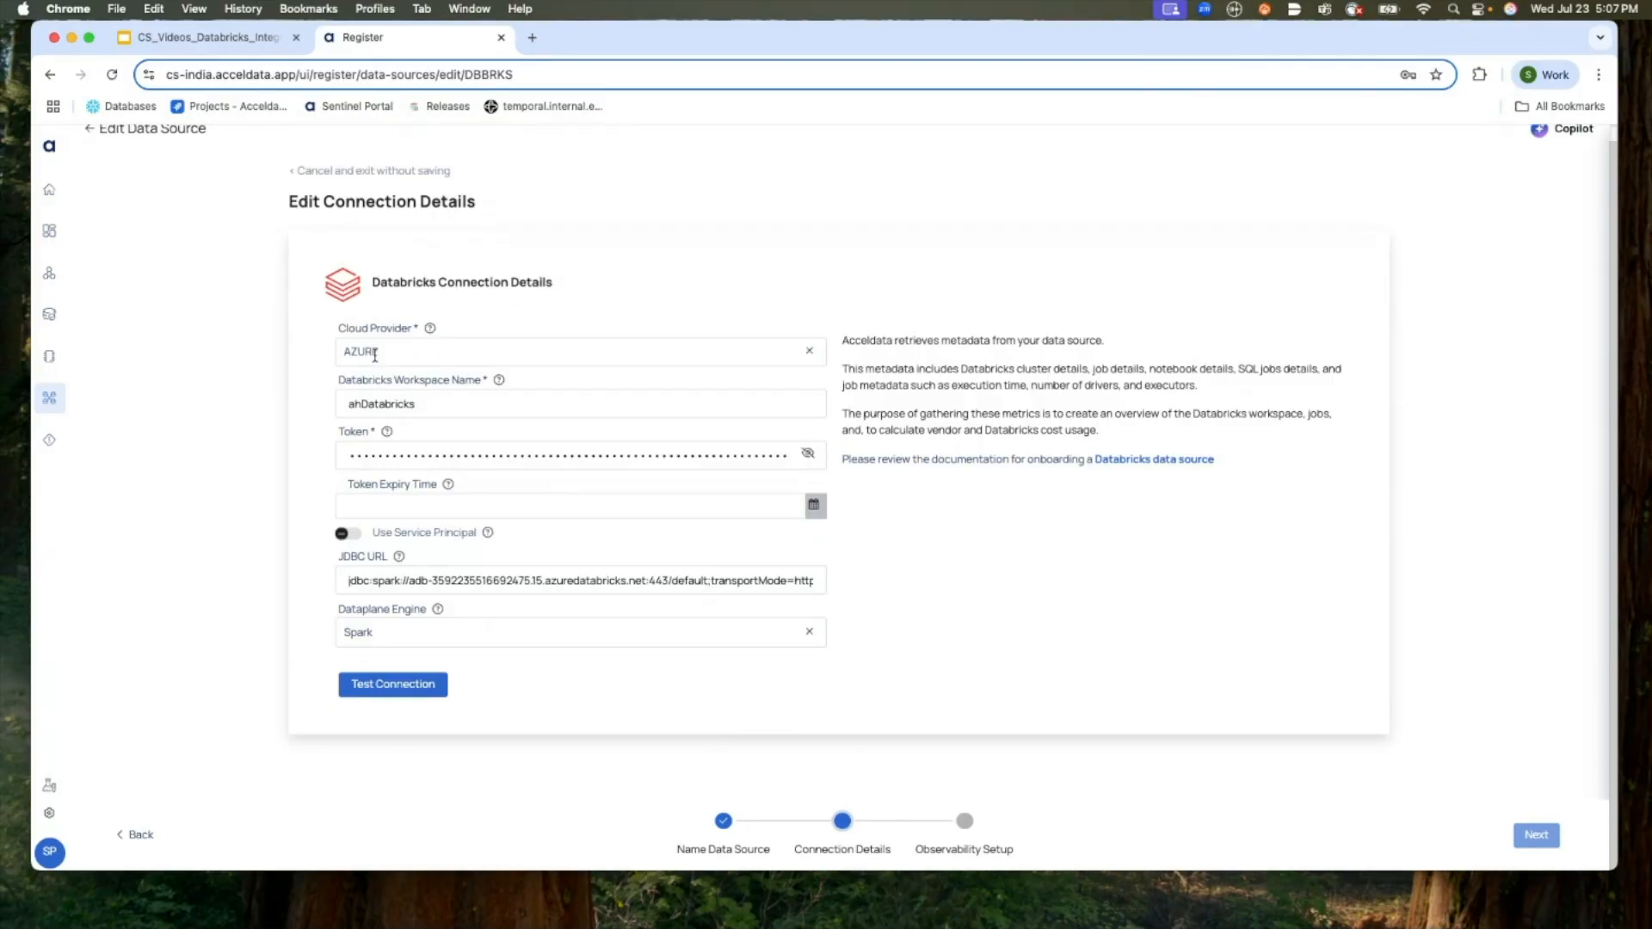
# - Set the cloud provider of the Databricks connection to AWS
pyautogui.click(375, 353)
pyautogui.click(397, 414)
pyautogui.scroll(1, 389, 414)
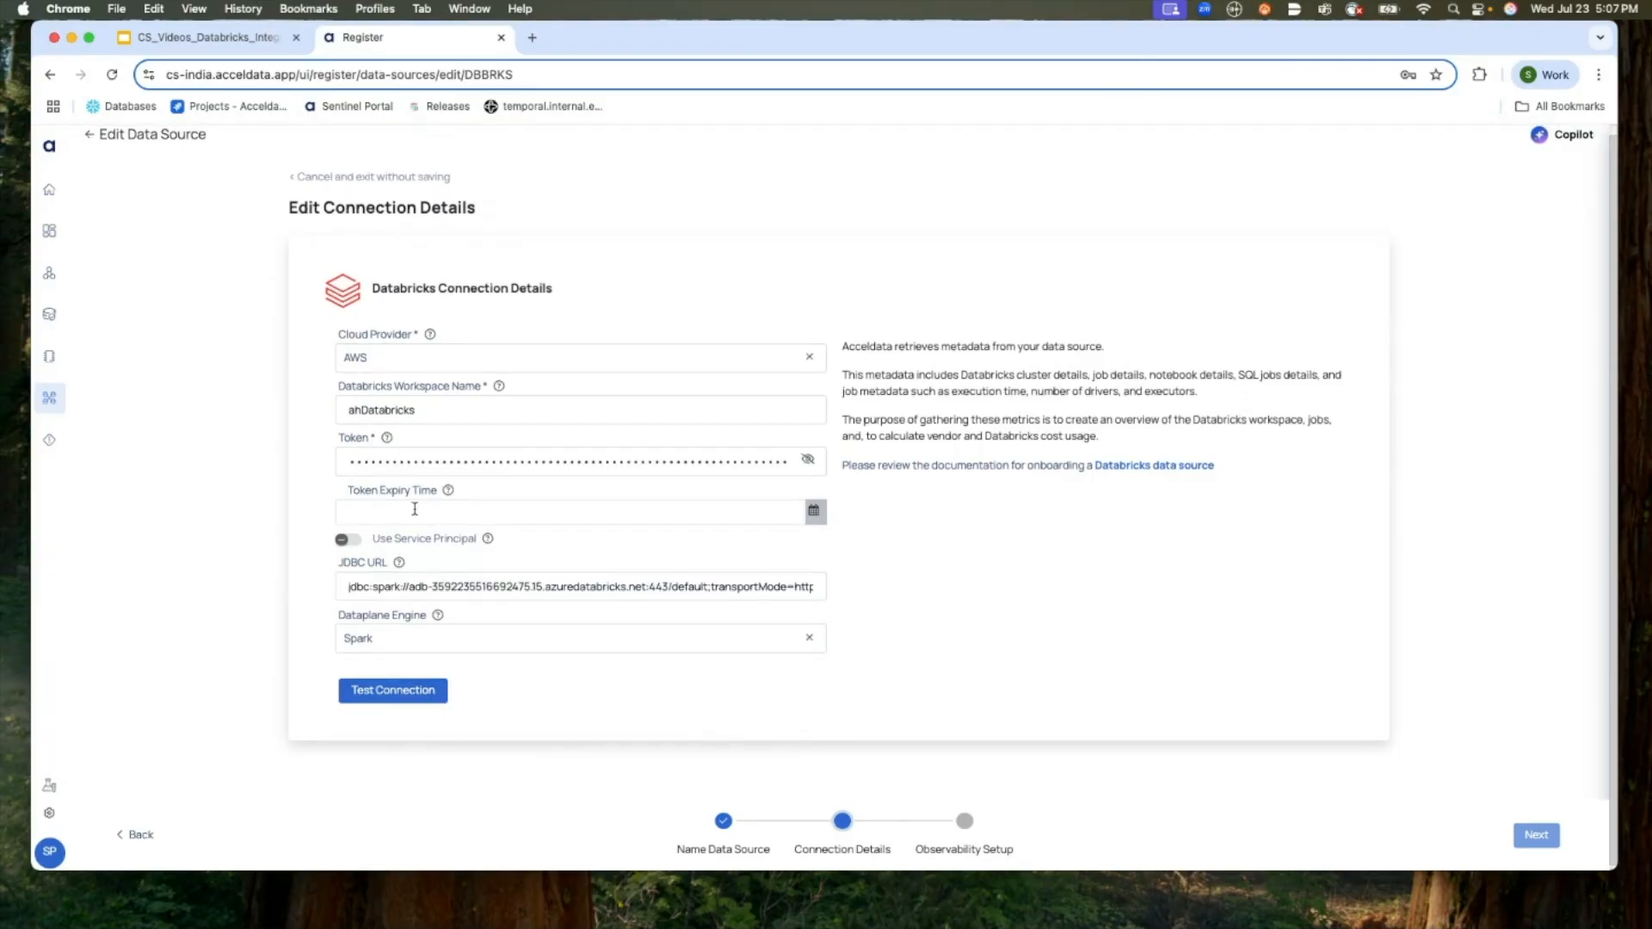
# - Enable Use Service Principal for AWS to review its Databricks URL, client ID and client secret fields, and disable it again
pyautogui.click(364, 547)
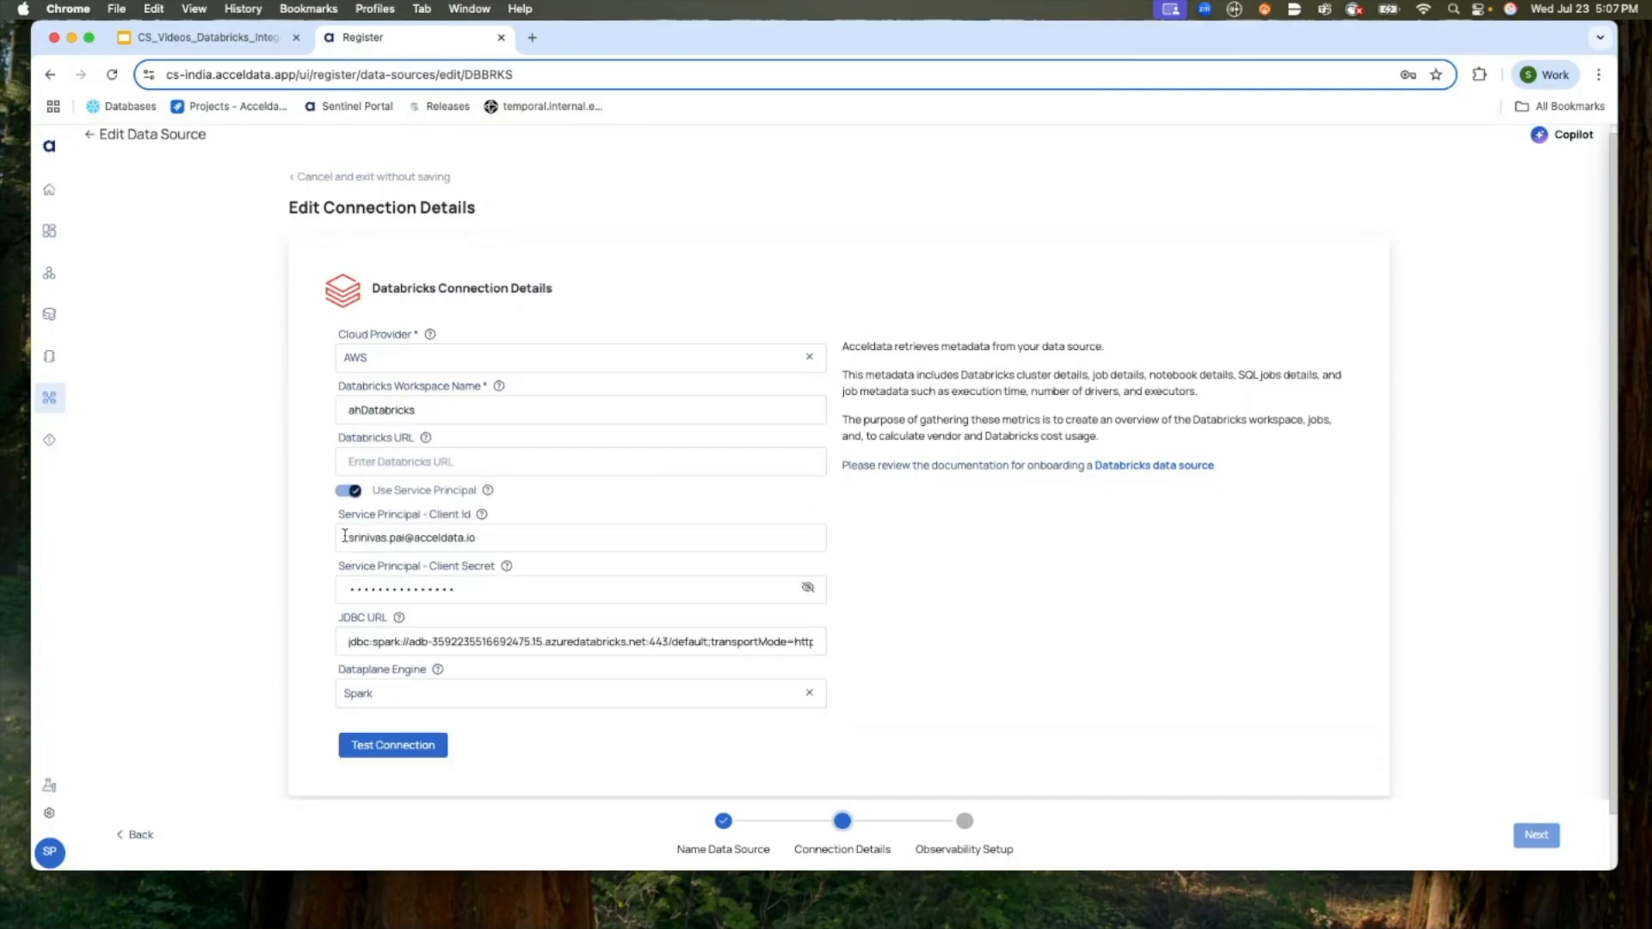
pyautogui.click(348, 490)
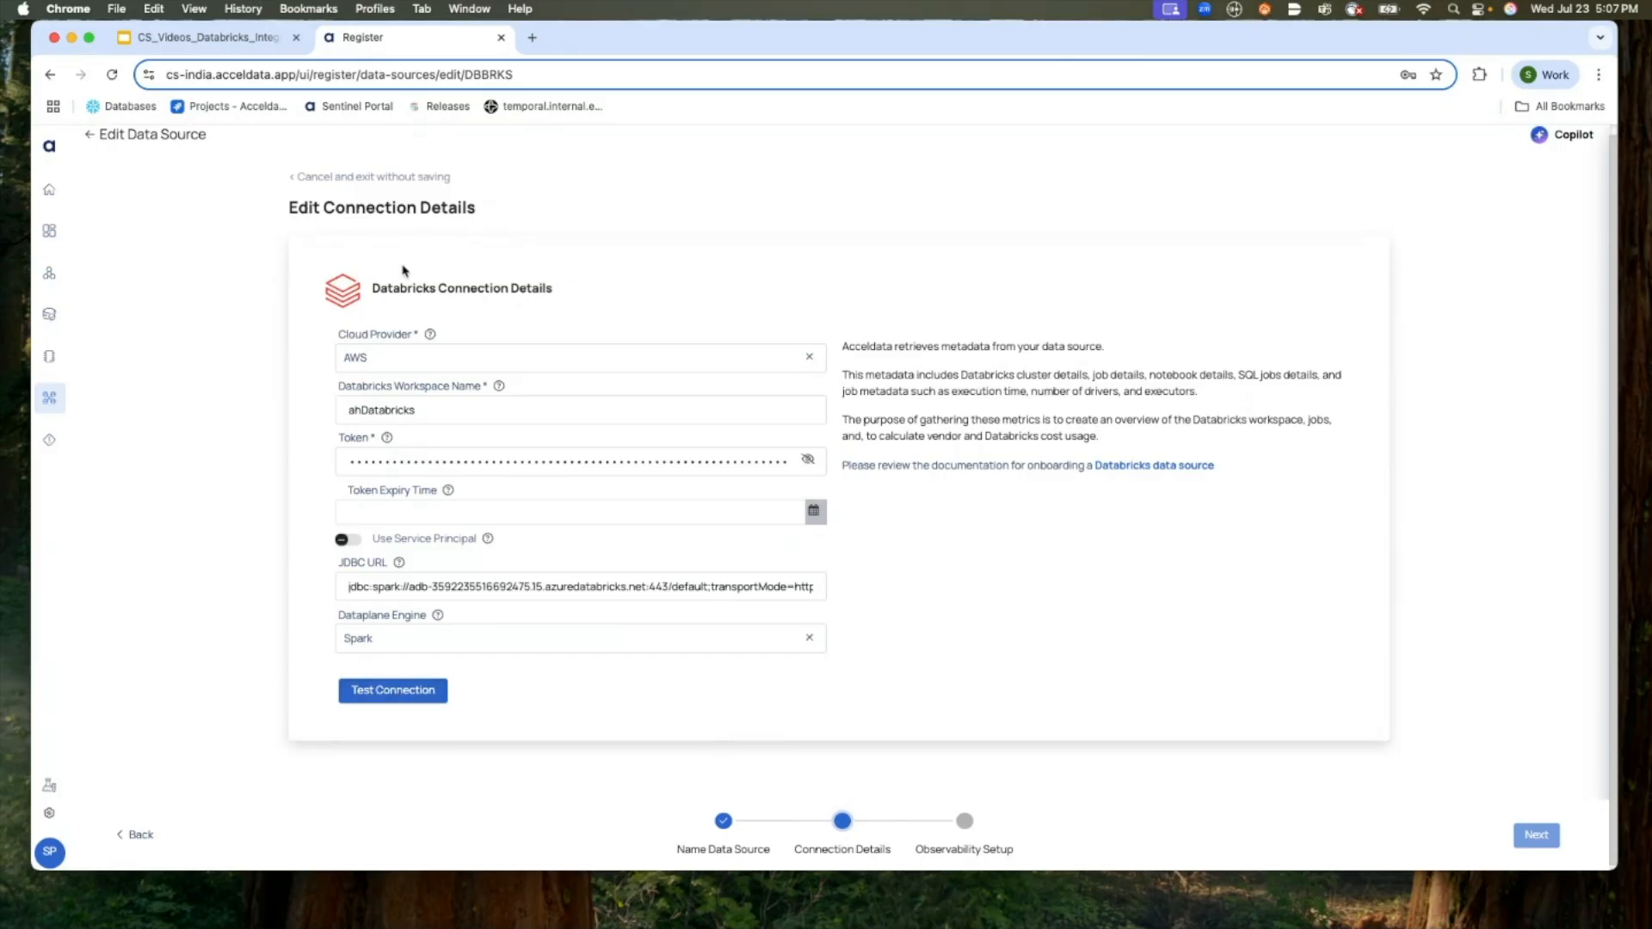
# - Set the cloud provider of the Databricks connection to AZURE and test the connection
pyautogui.click(394, 362)
pyautogui.click(382, 397)
pyautogui.click(395, 690)
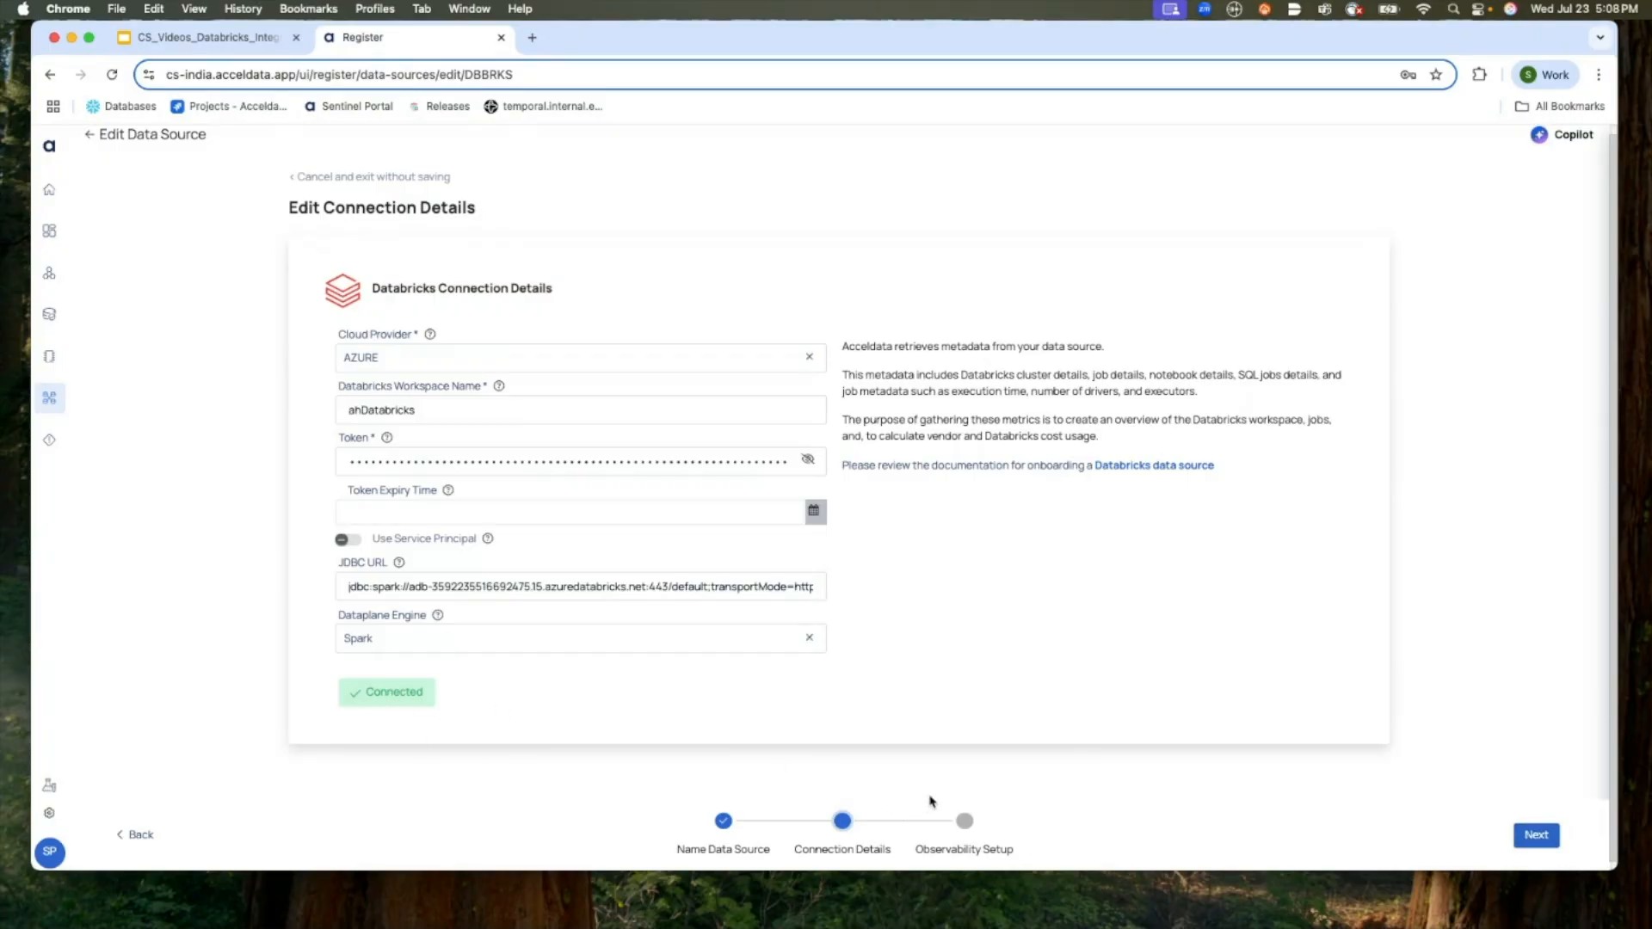
# - Proceed to the observability setup, enable Unity Catalog to review its catalog name field, and disable it again
pyautogui.click(1544, 836)
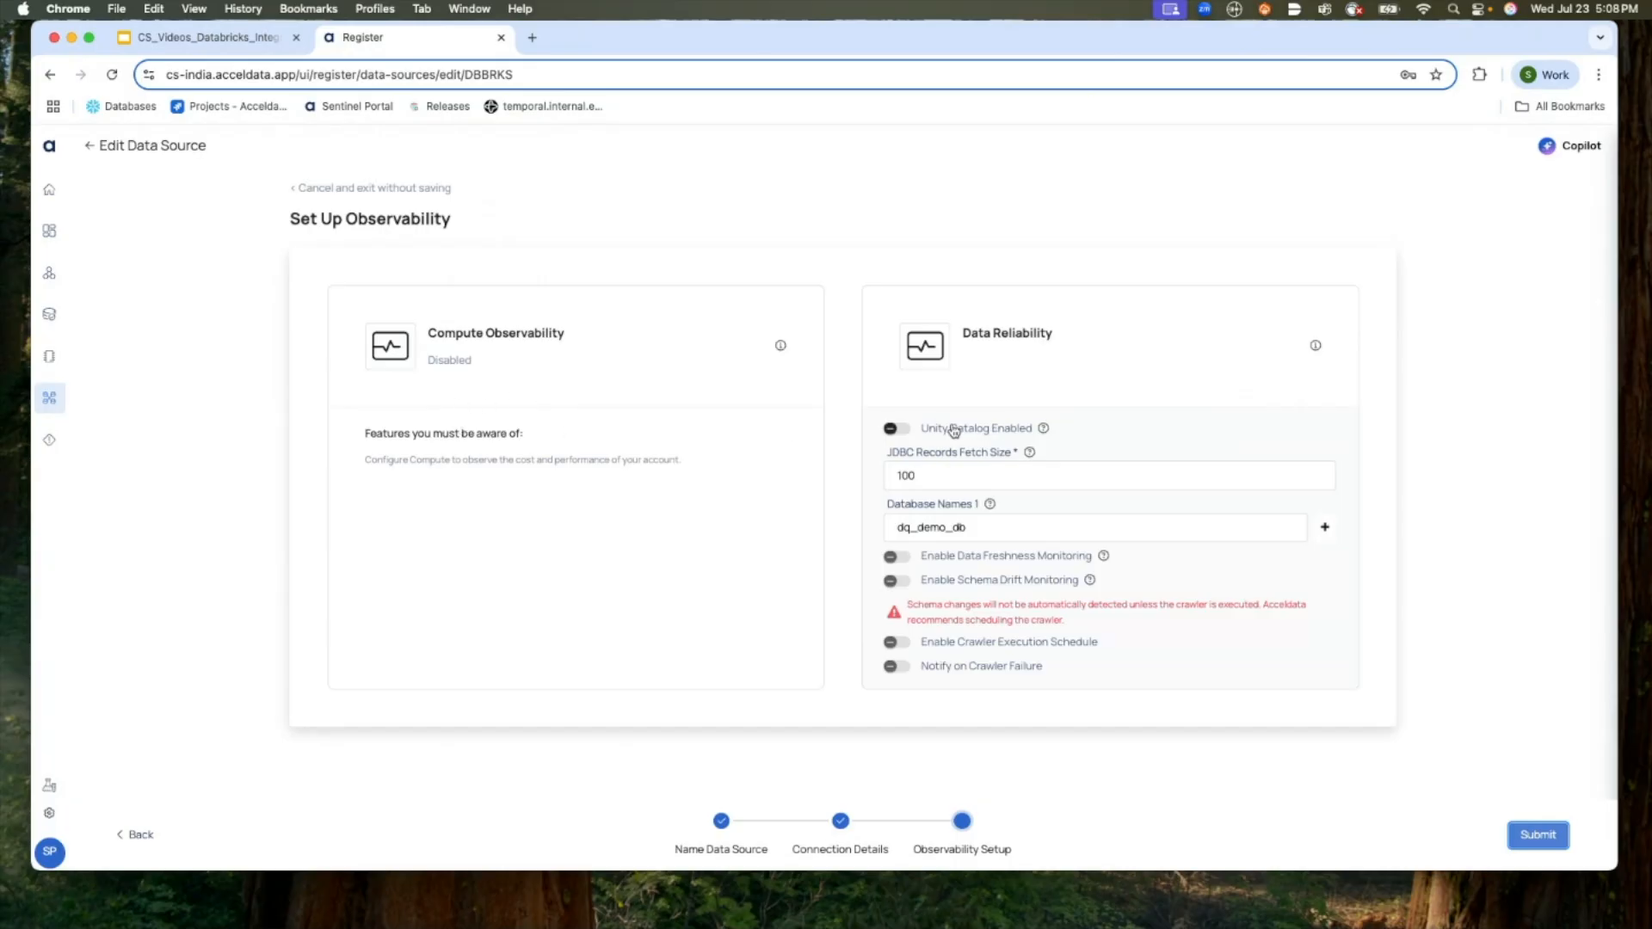
pyautogui.click(896, 429)
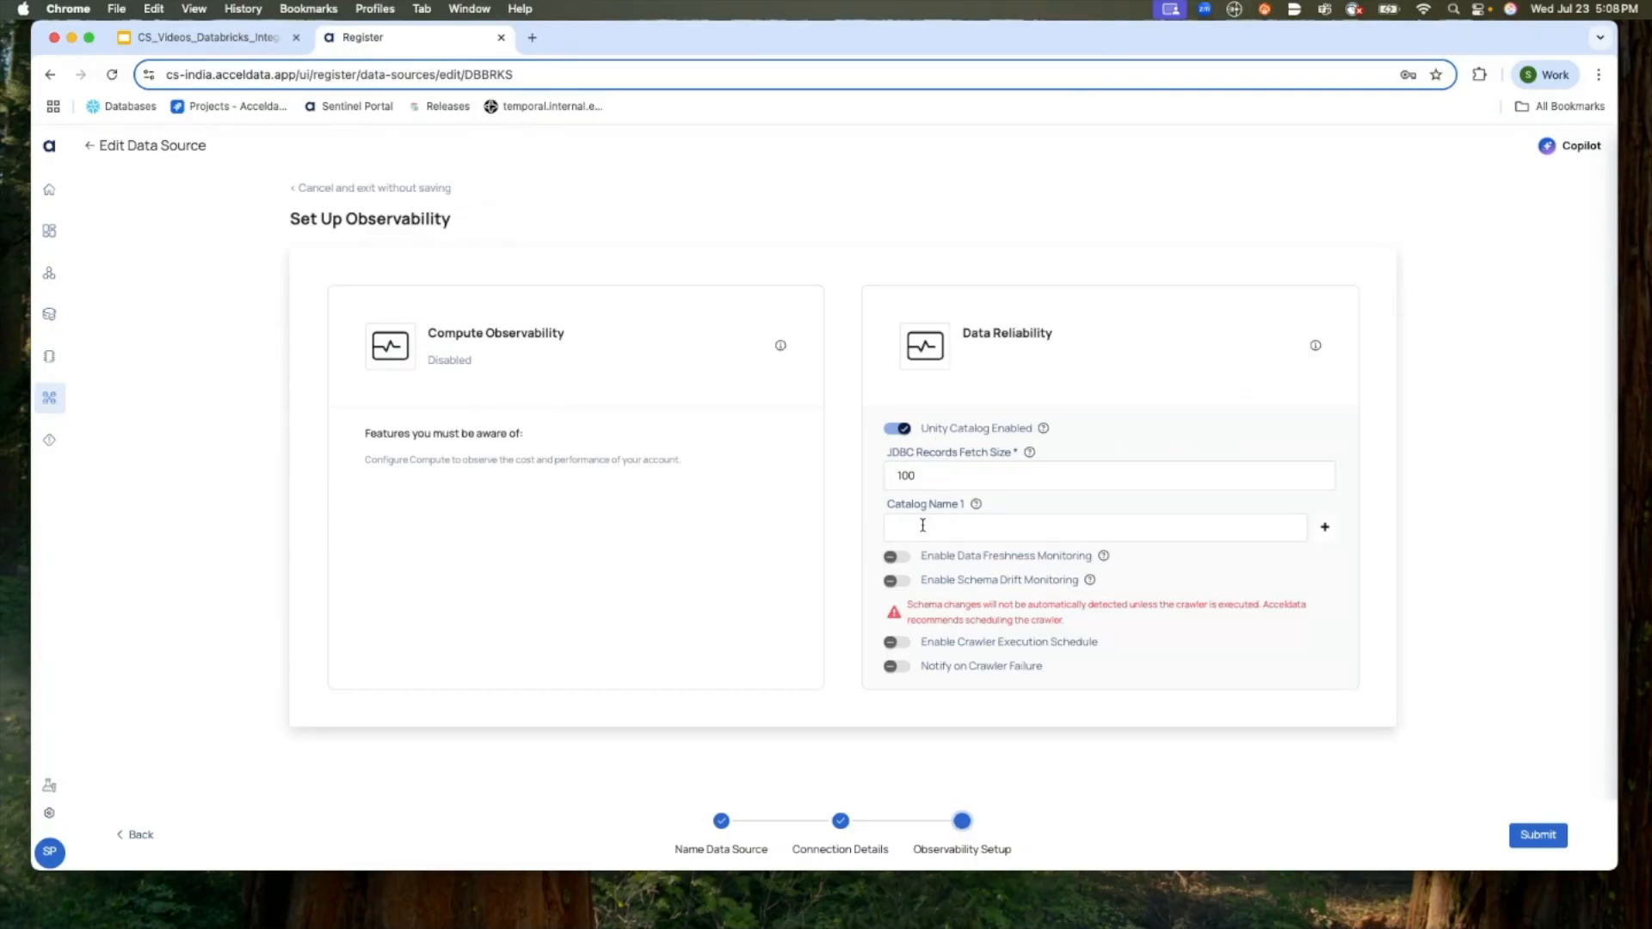
pyautogui.click(891, 429)
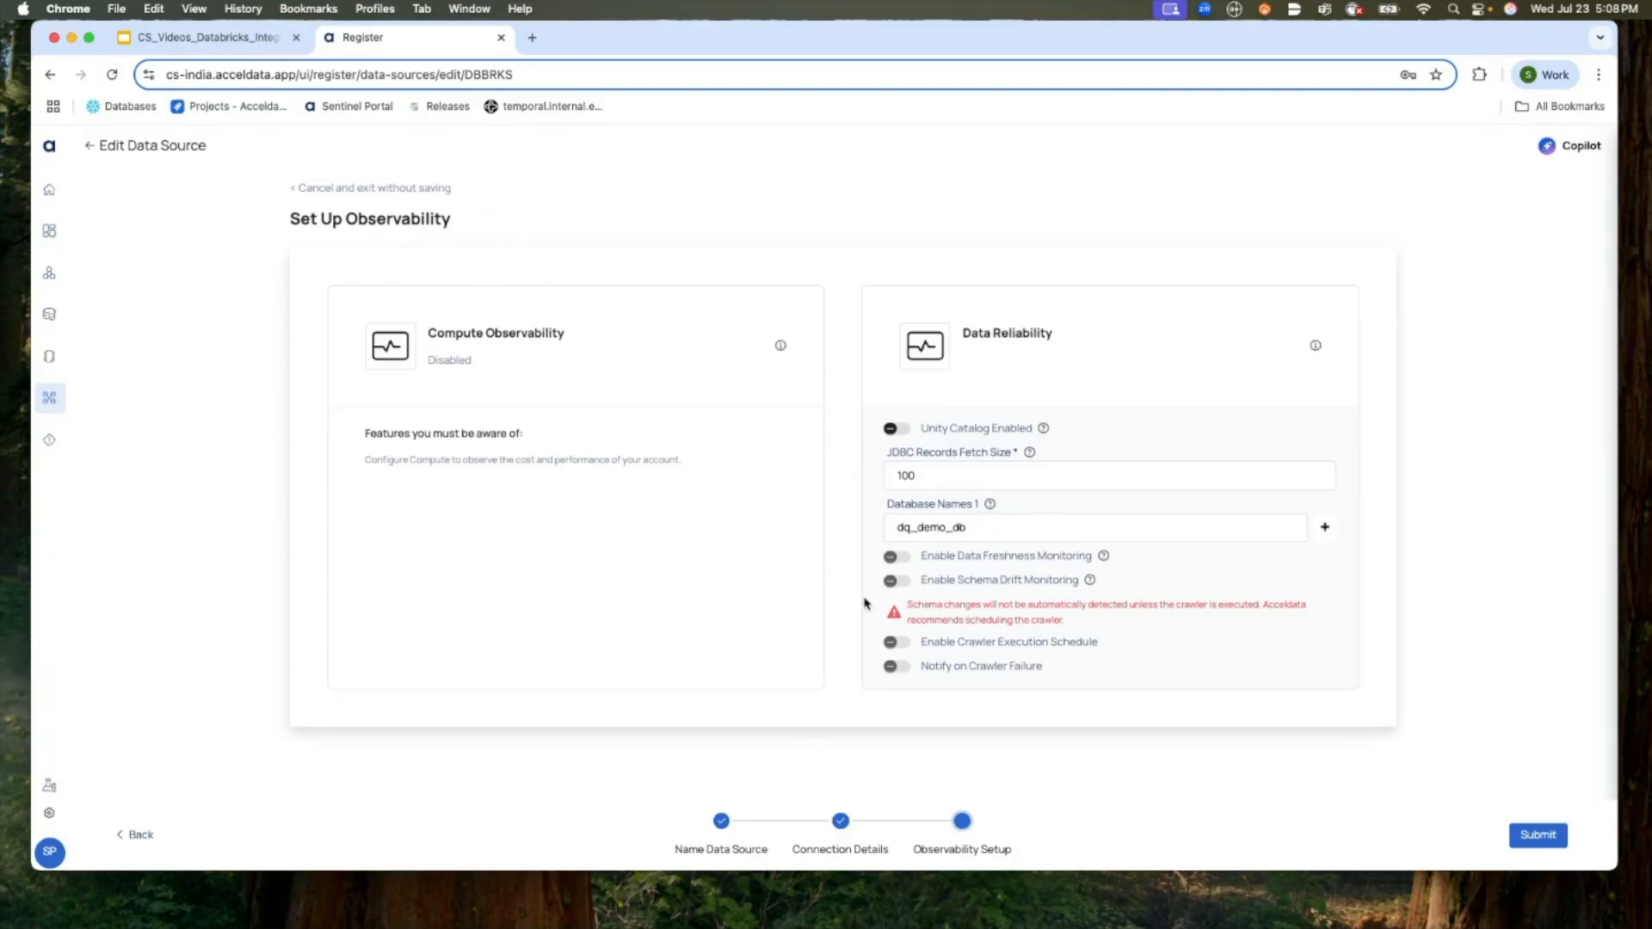
# - Enable data freshness monitoring, schema drift monitoring, the crawler execution schedule and notification on crawler failure for Data Reliability
pyautogui.click(911, 560)
pyautogui.click(904, 582)
pyautogui.click(896, 642)
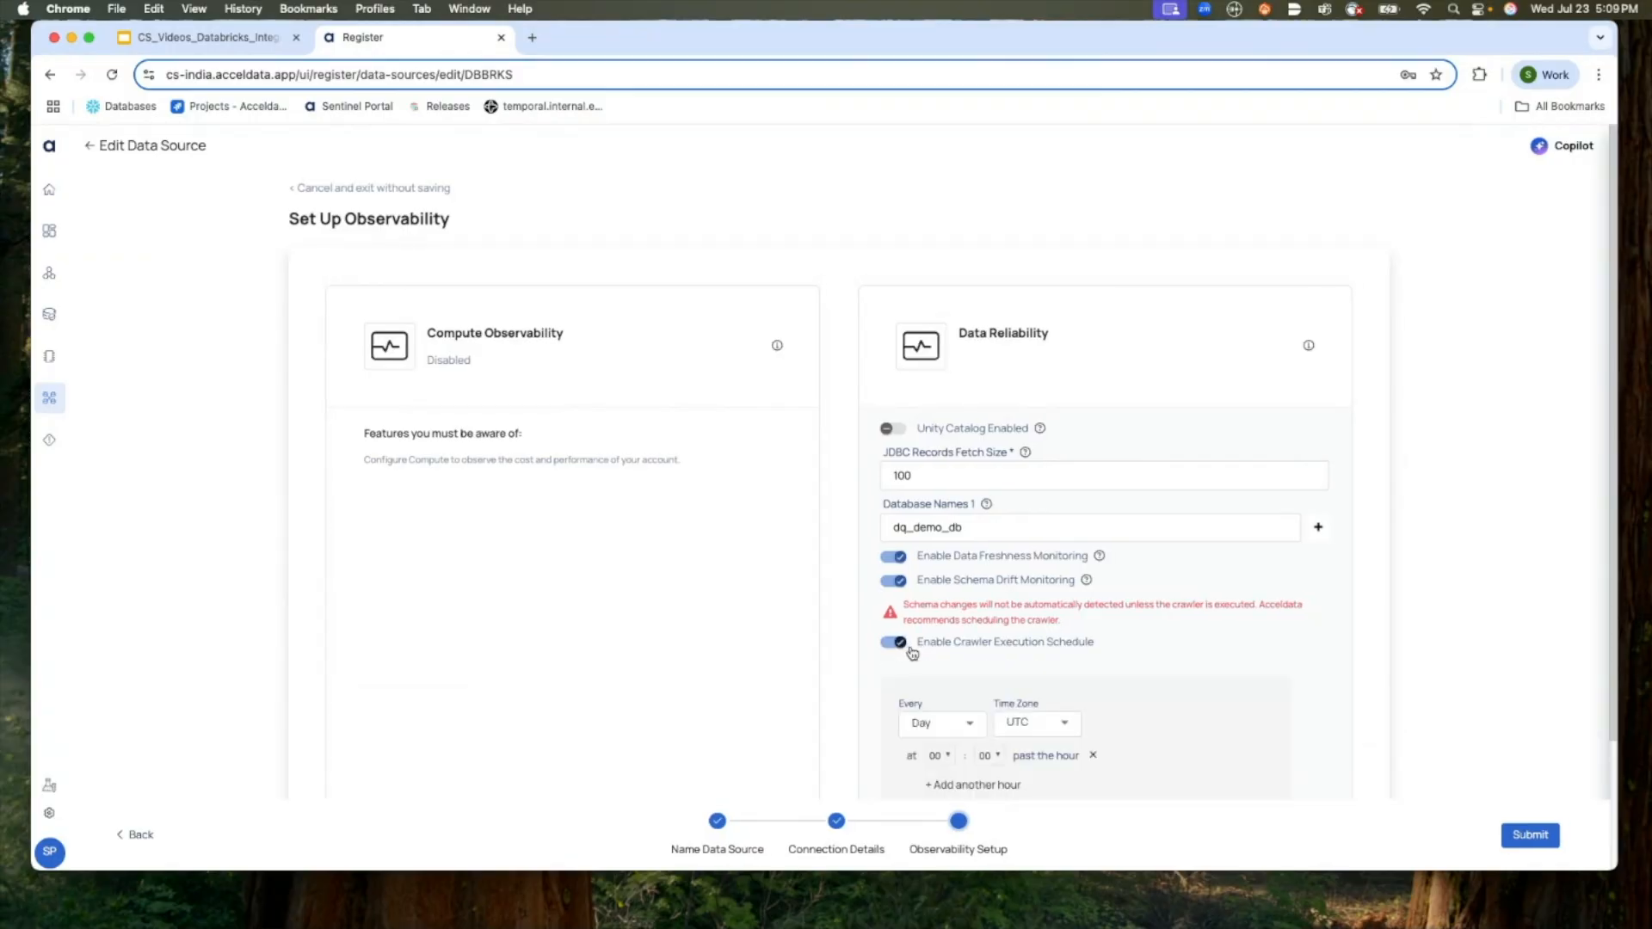
pyautogui.scroll(-3, 911, 646)
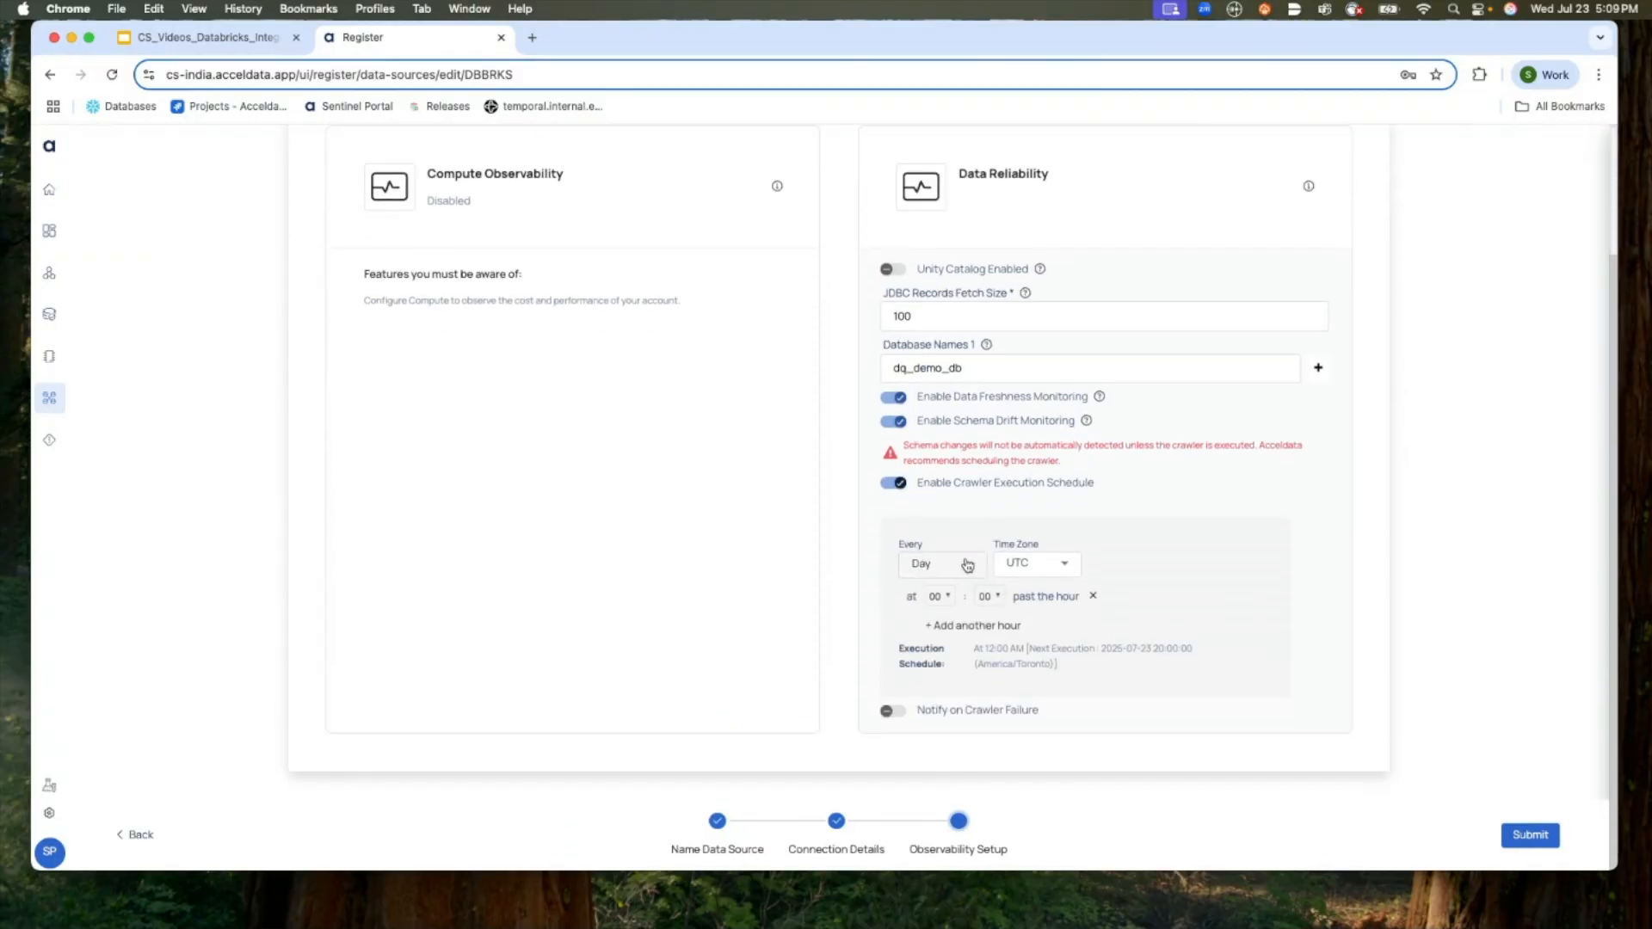
pyautogui.click(894, 712)
pyautogui.scroll(-1, 933, 671)
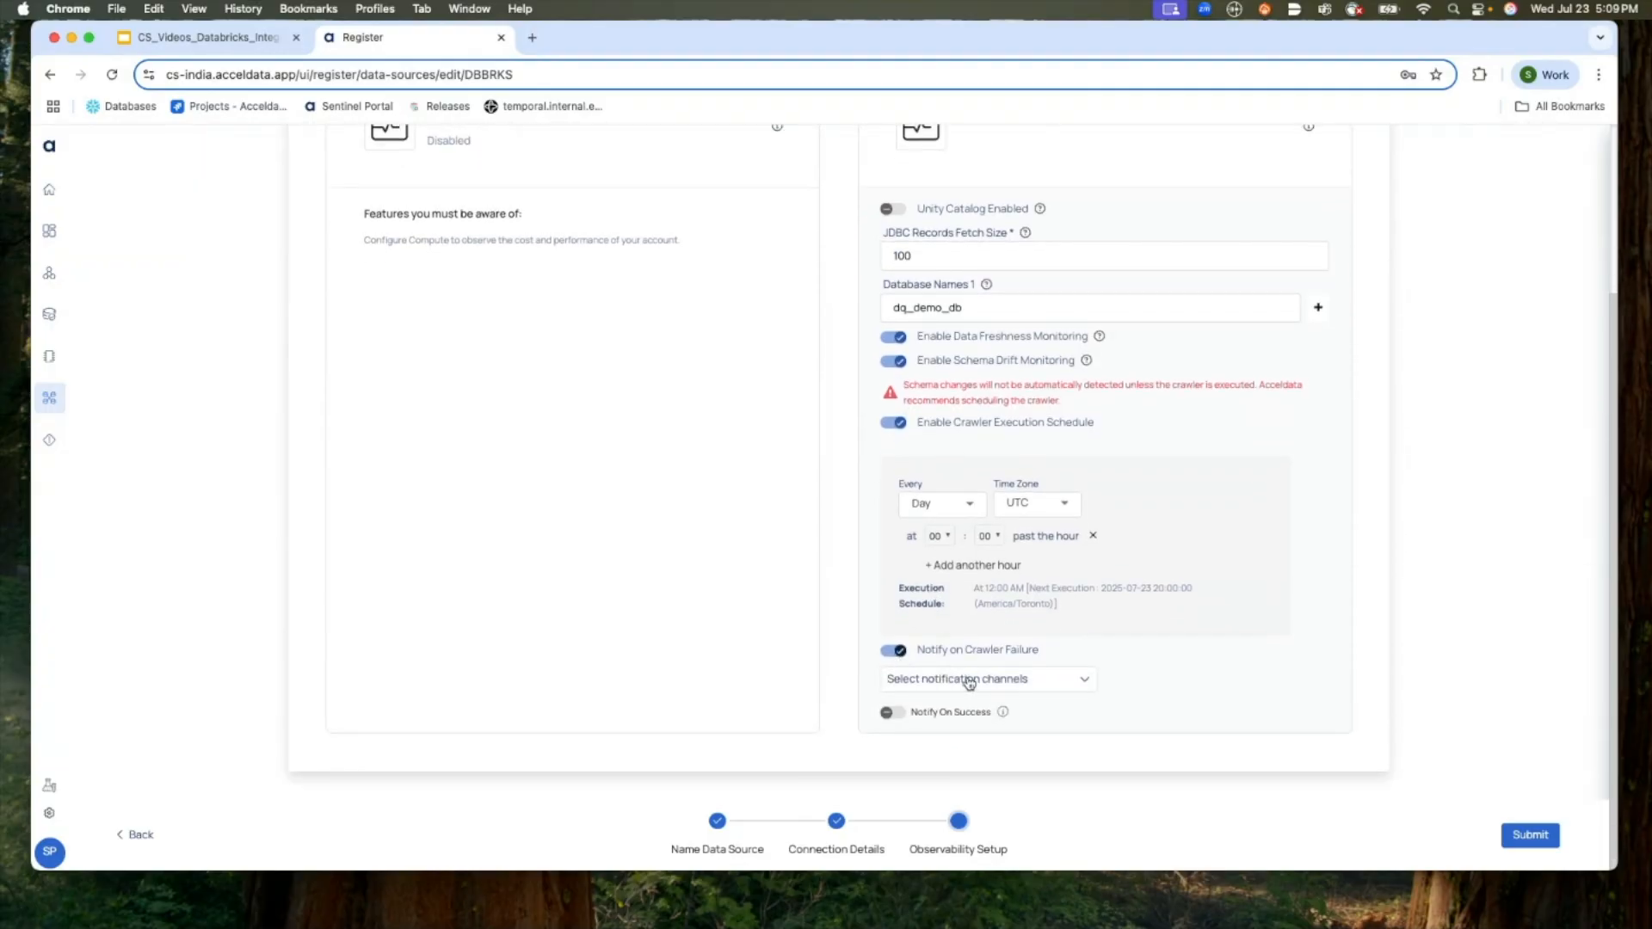
# - Review the available notification channels for crawler failures and exit the data source edit without saving
pyautogui.click(969, 683)
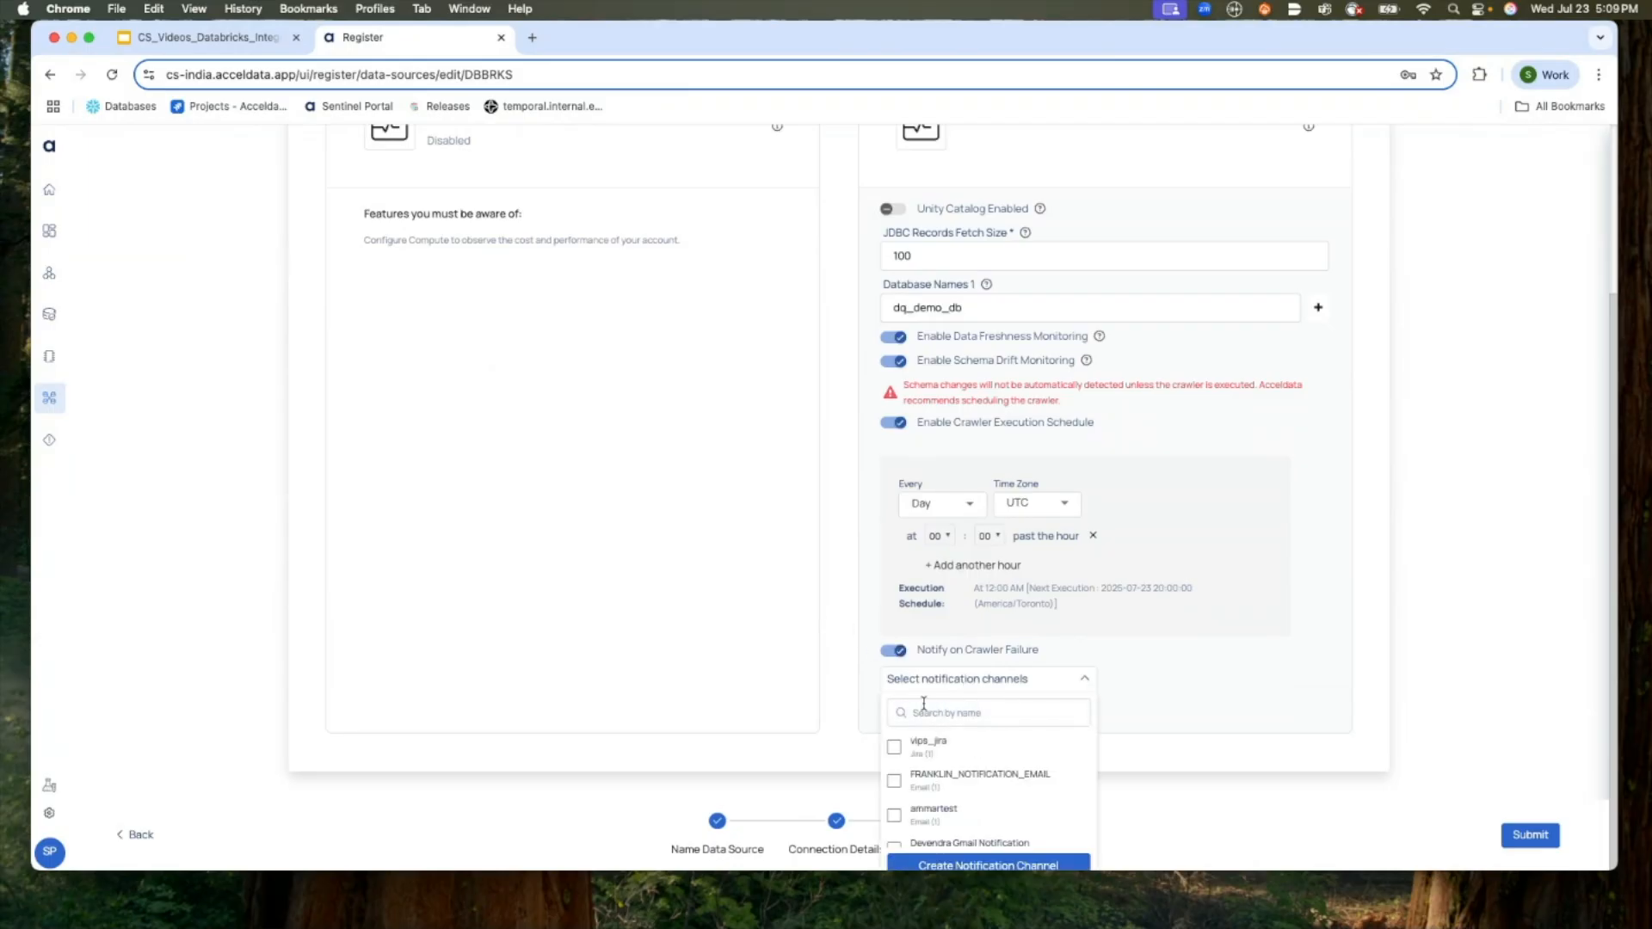
pyautogui.scroll(3, 677, 638)
pyautogui.scroll(1, 677, 639)
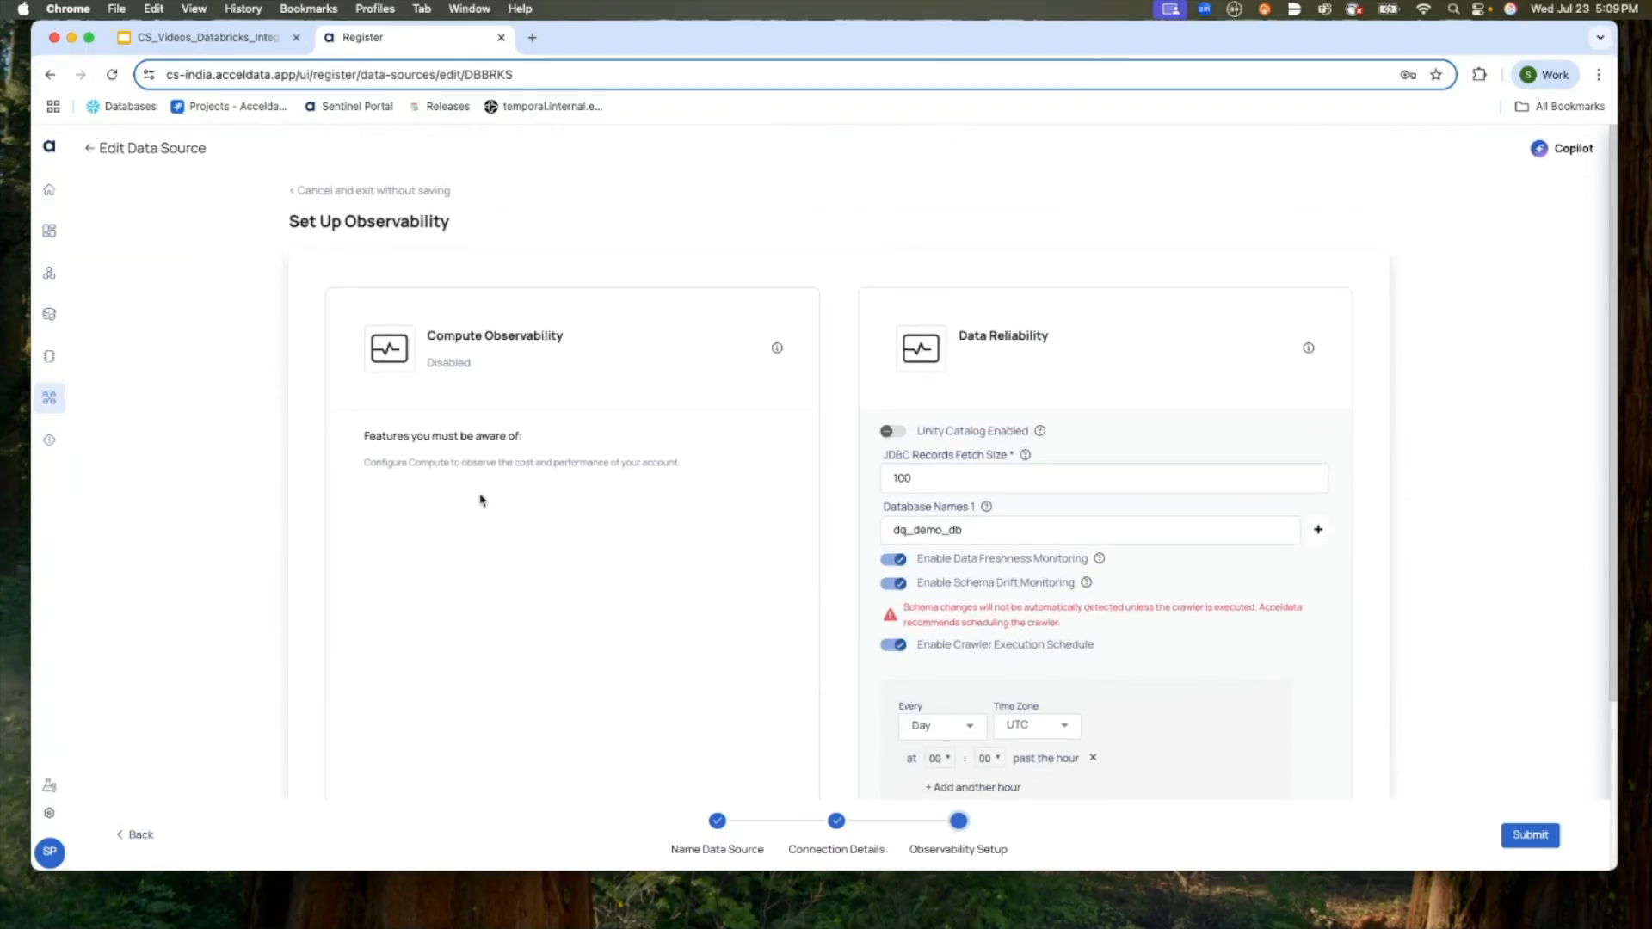
pyautogui.click(330, 187)
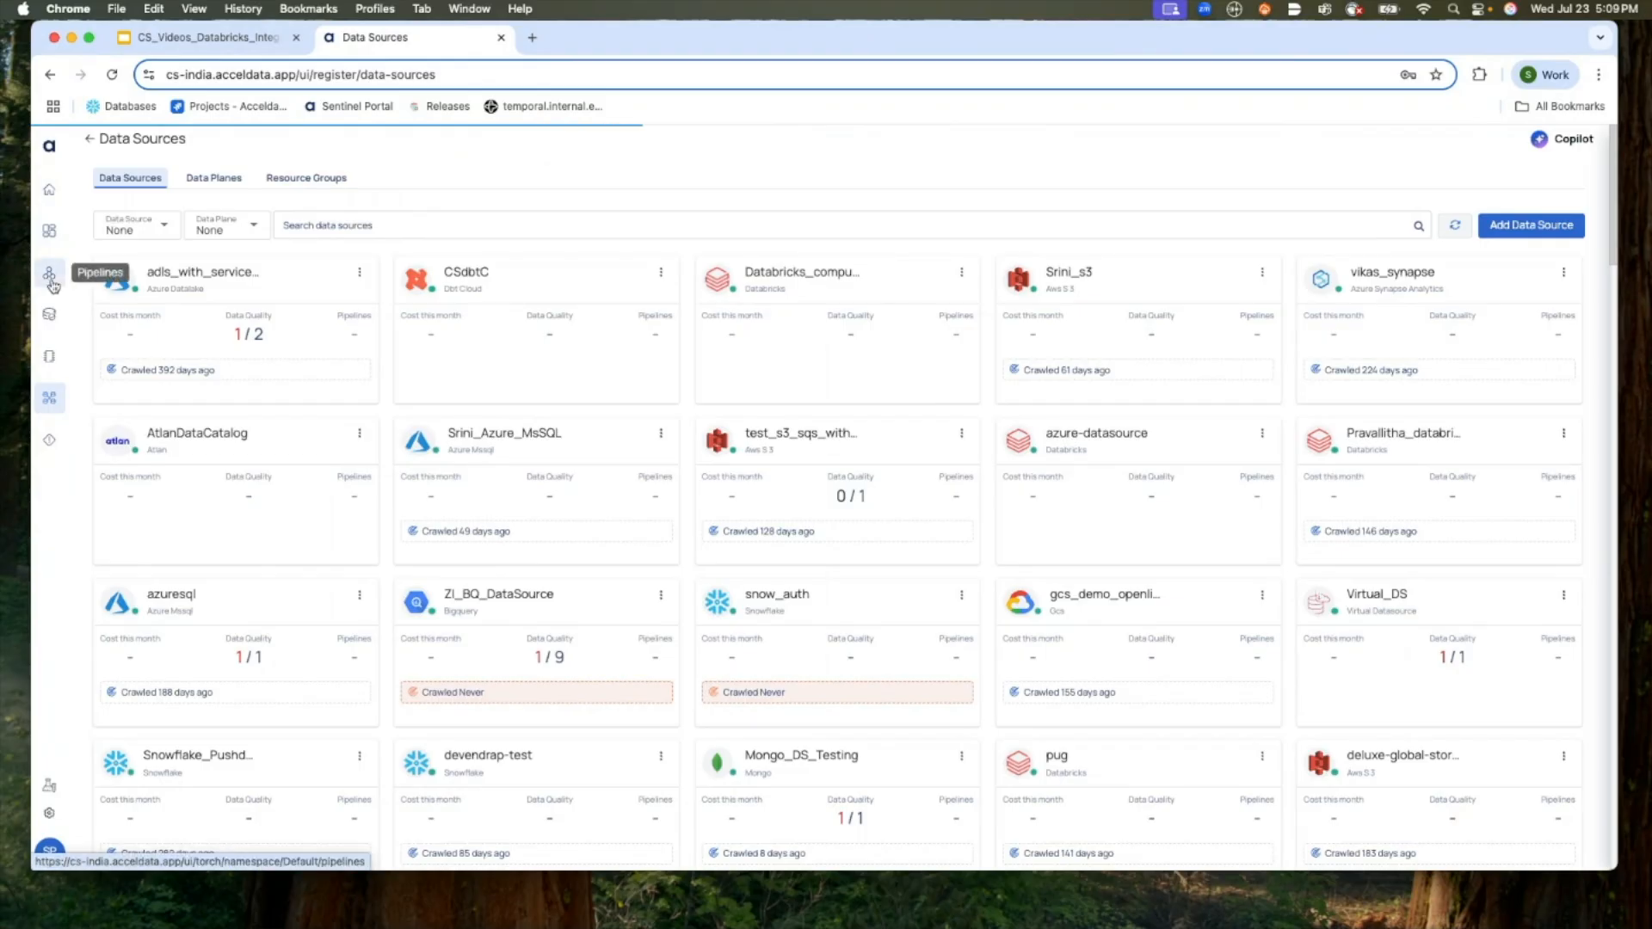
# - Go to Discover Assets under Reliability and list the child assets of the DBBRKS_ahDatabricks data source
pyautogui.click(53, 330)
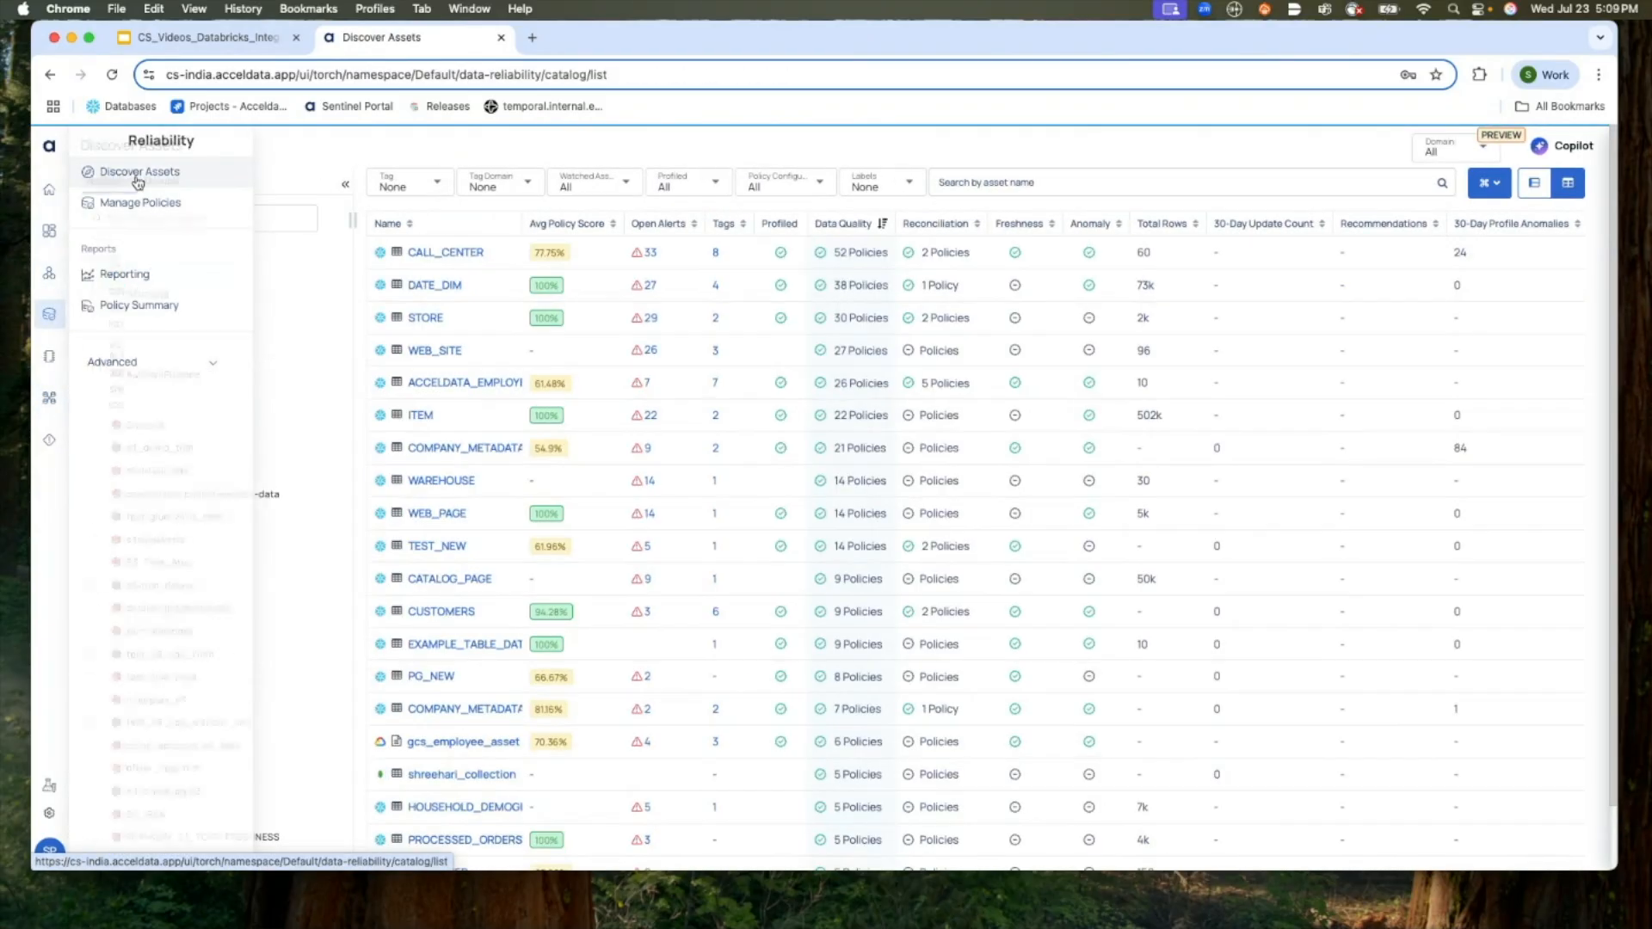
pyautogui.scroll(-3, 139, 446)
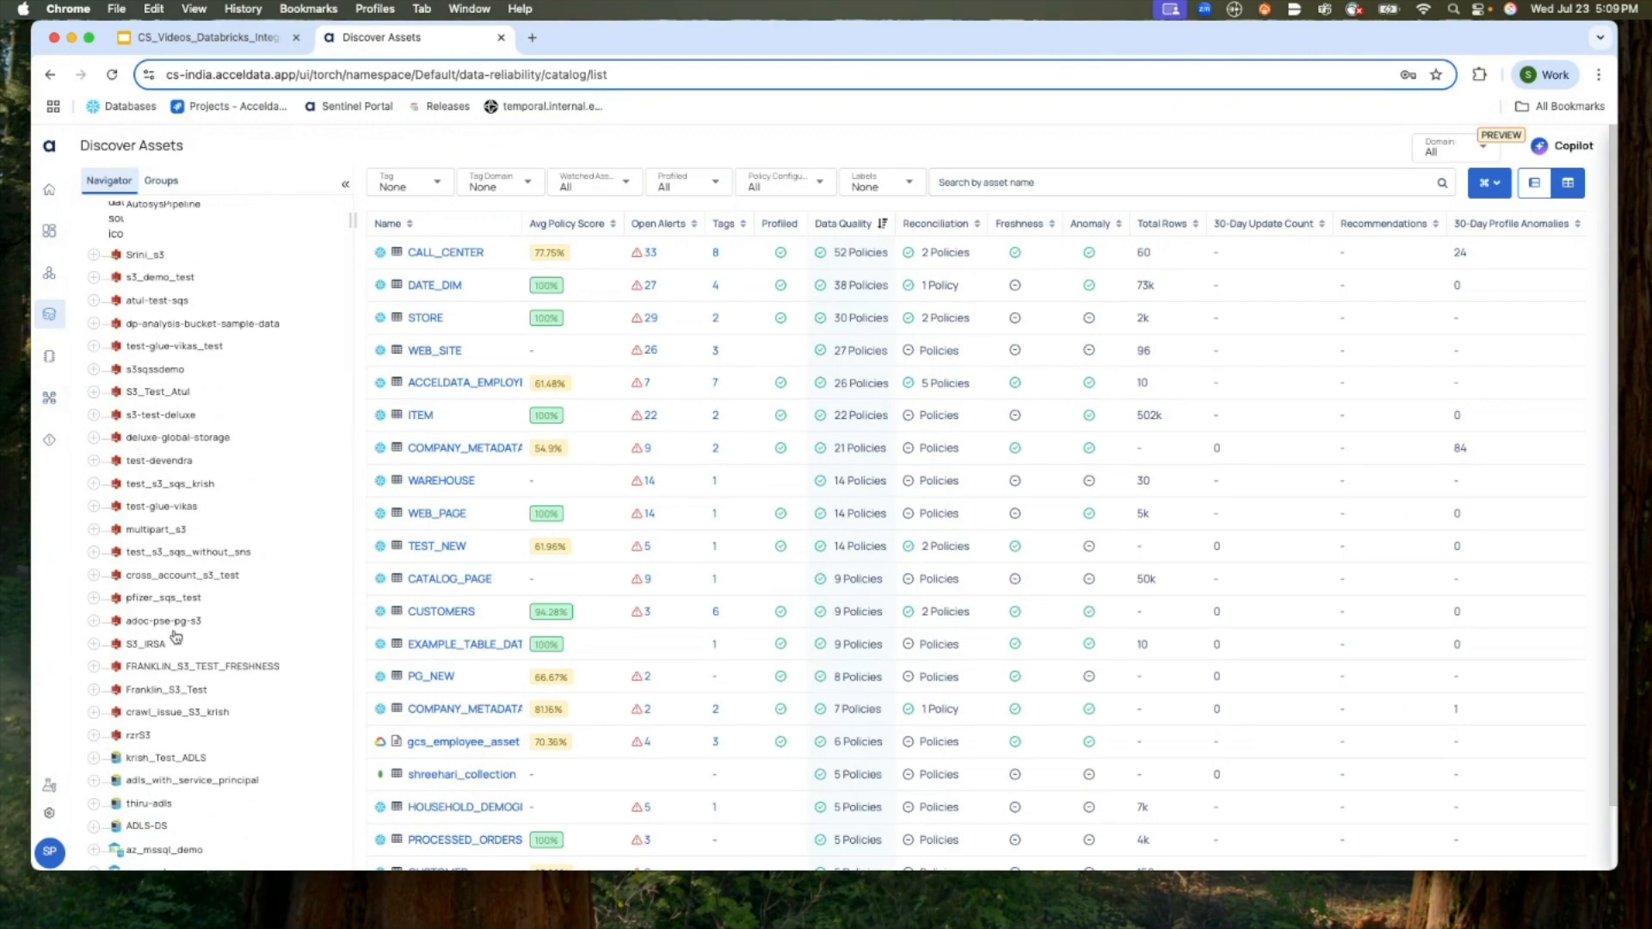
pyautogui.scroll(-10, 176, 636)
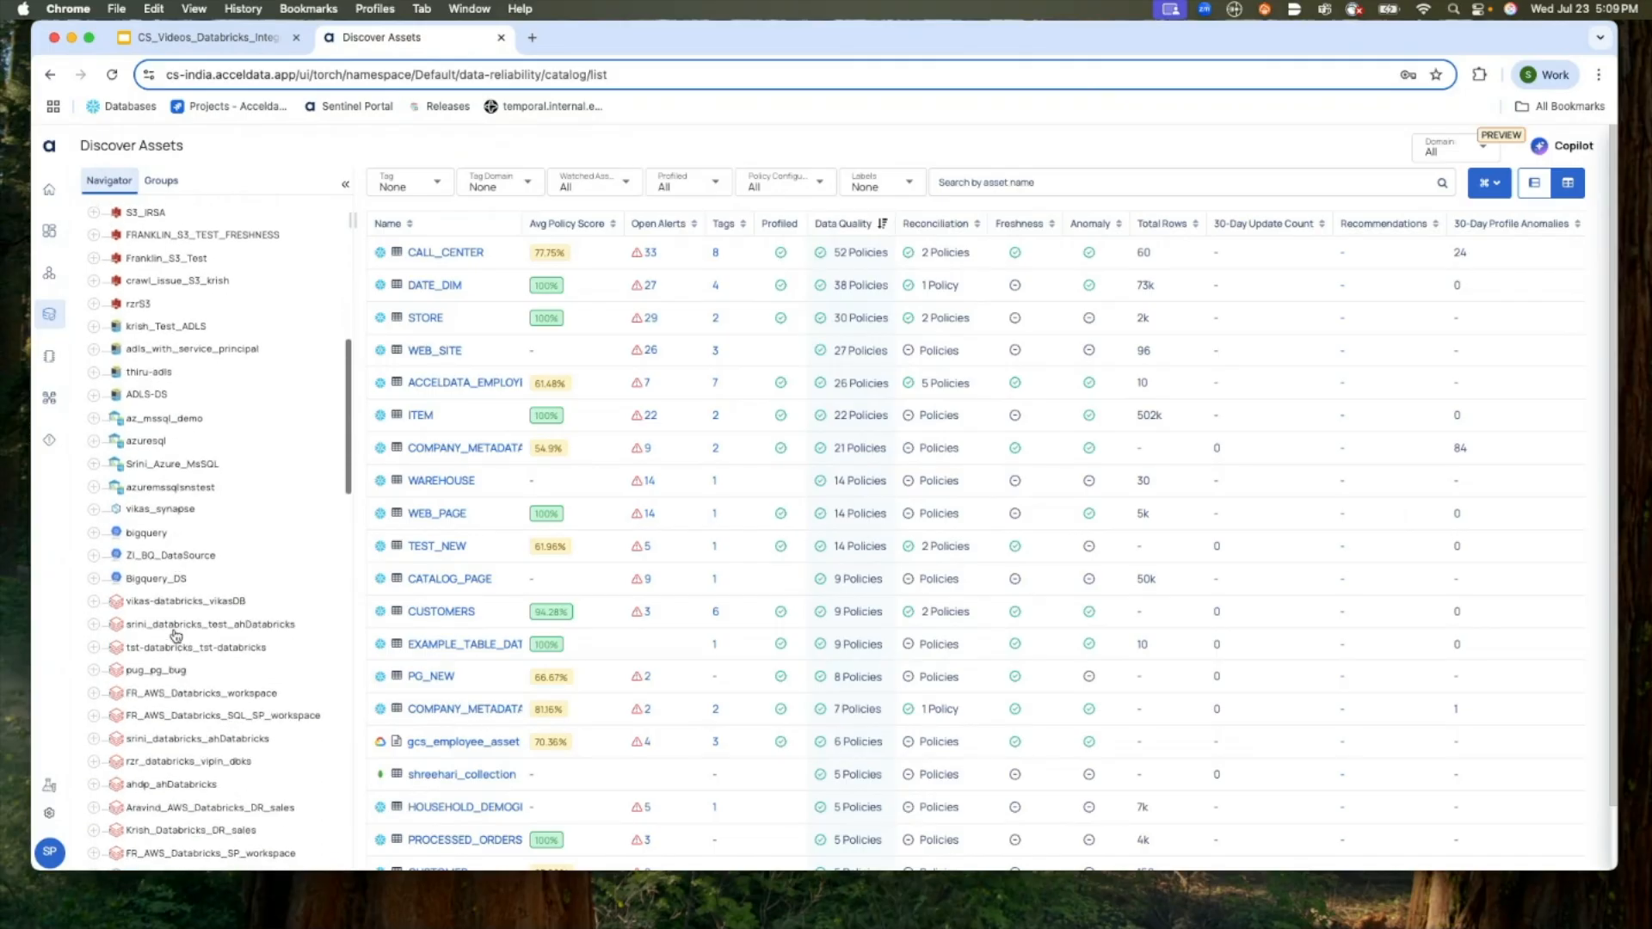
pyautogui.scroll(-2, 168, 688)
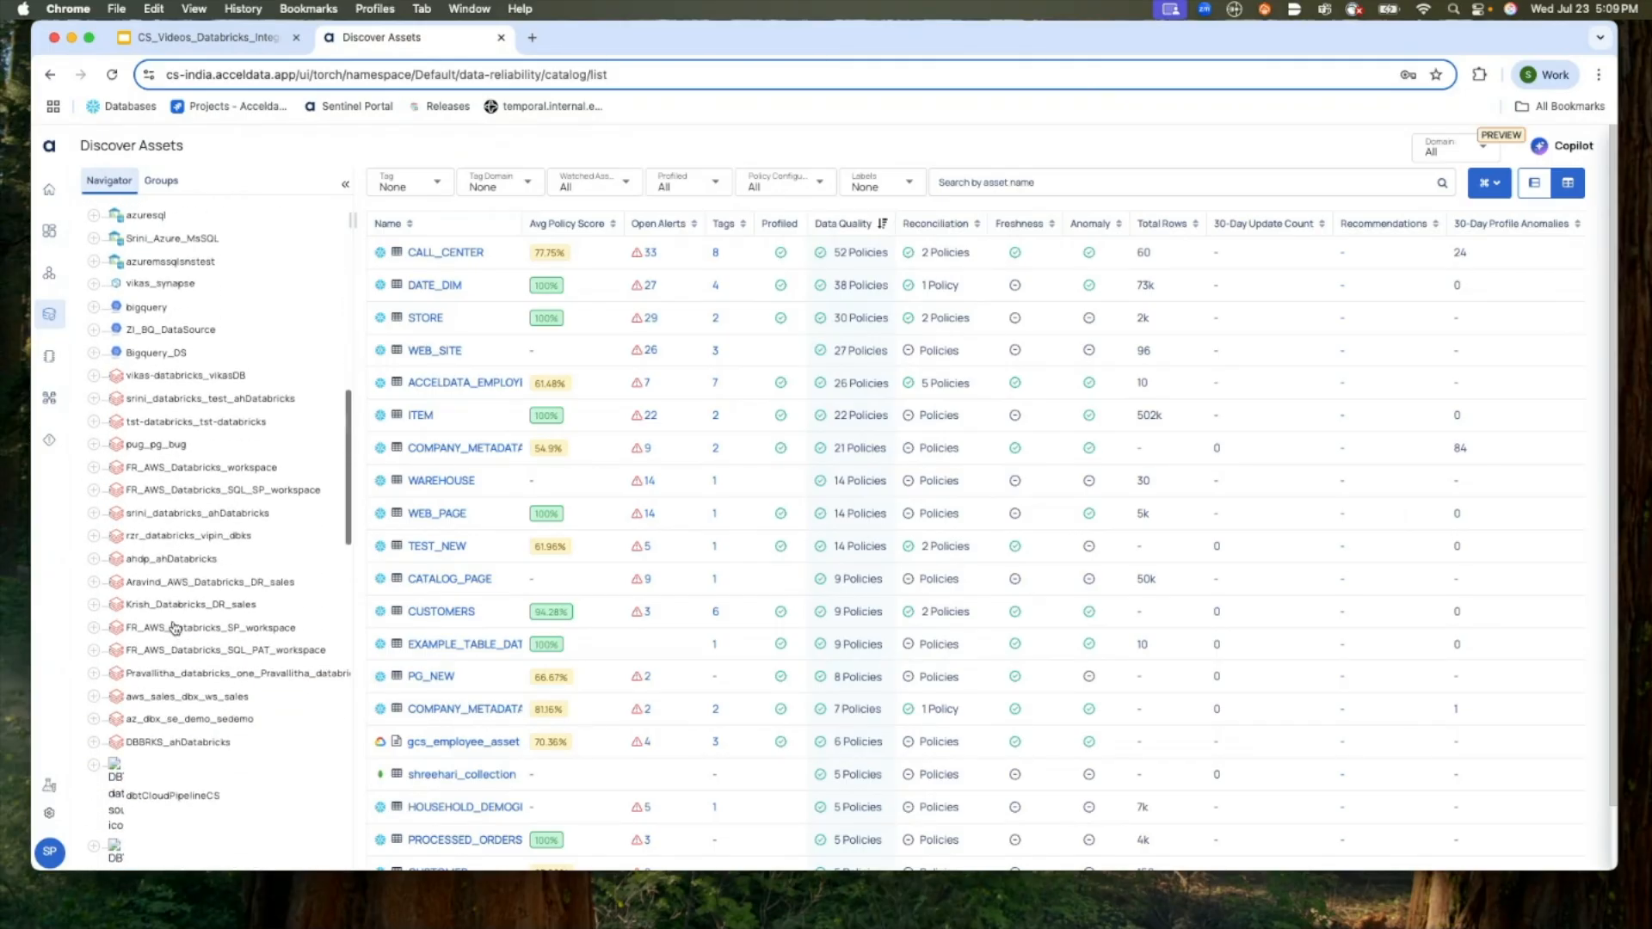
pyautogui.click(153, 762)
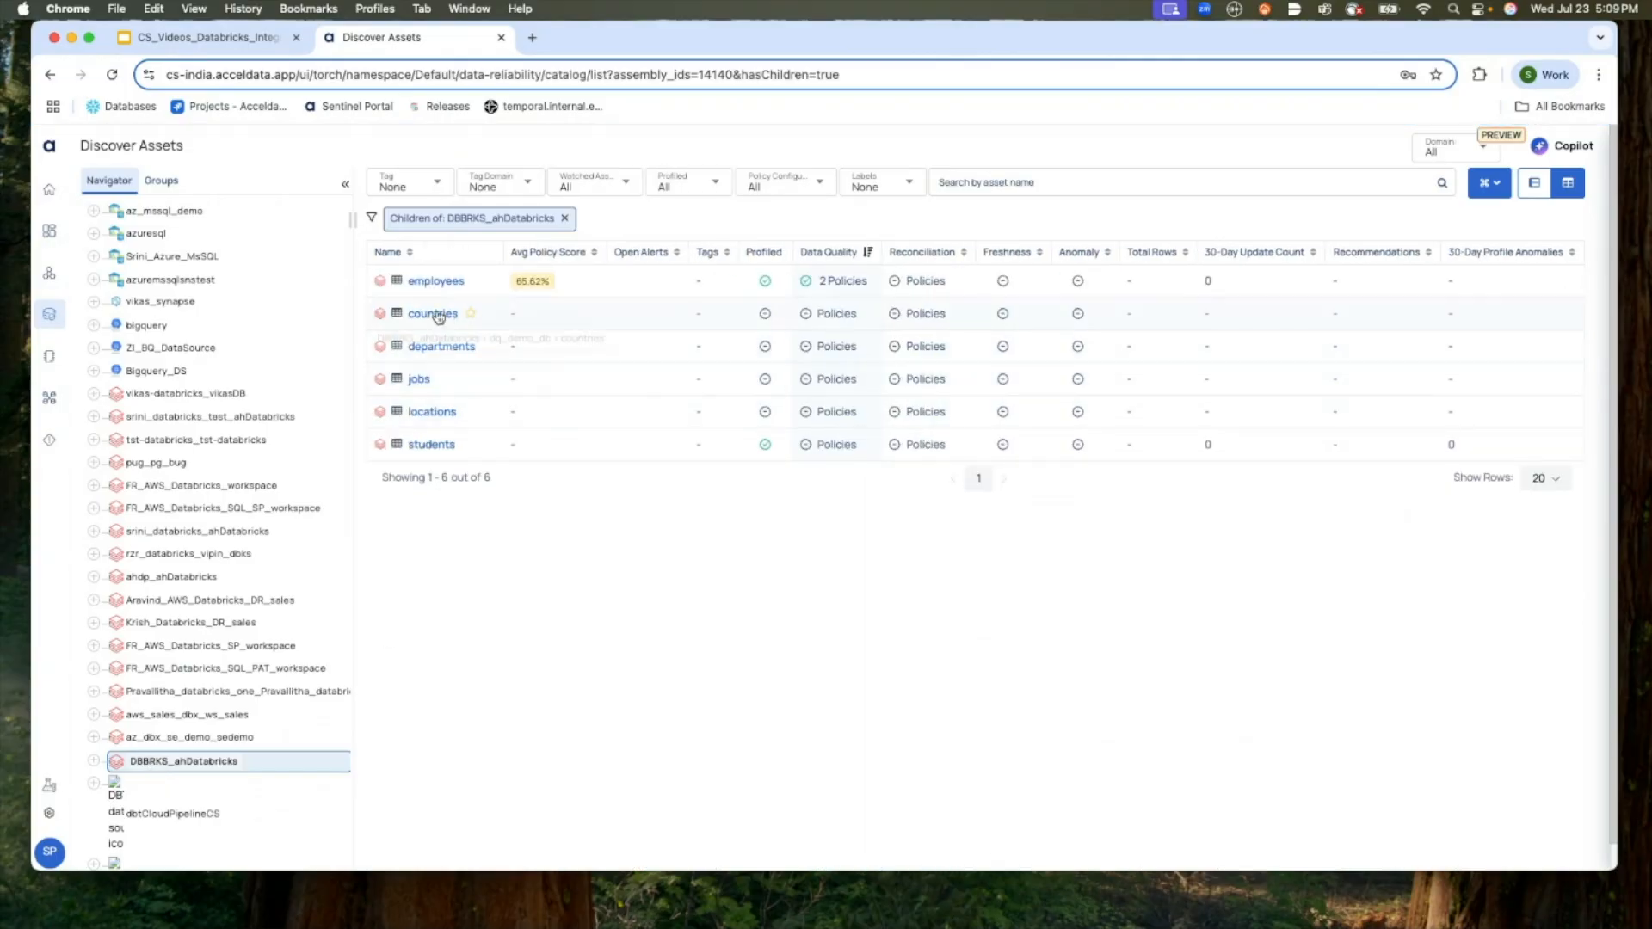
# - Expand DBBRKS_ahDatabricks and its dq_demo_db database in the asset tree to review the crawled tables
pyautogui.click(93, 762)
pyautogui.scroll(-2, 162, 737)
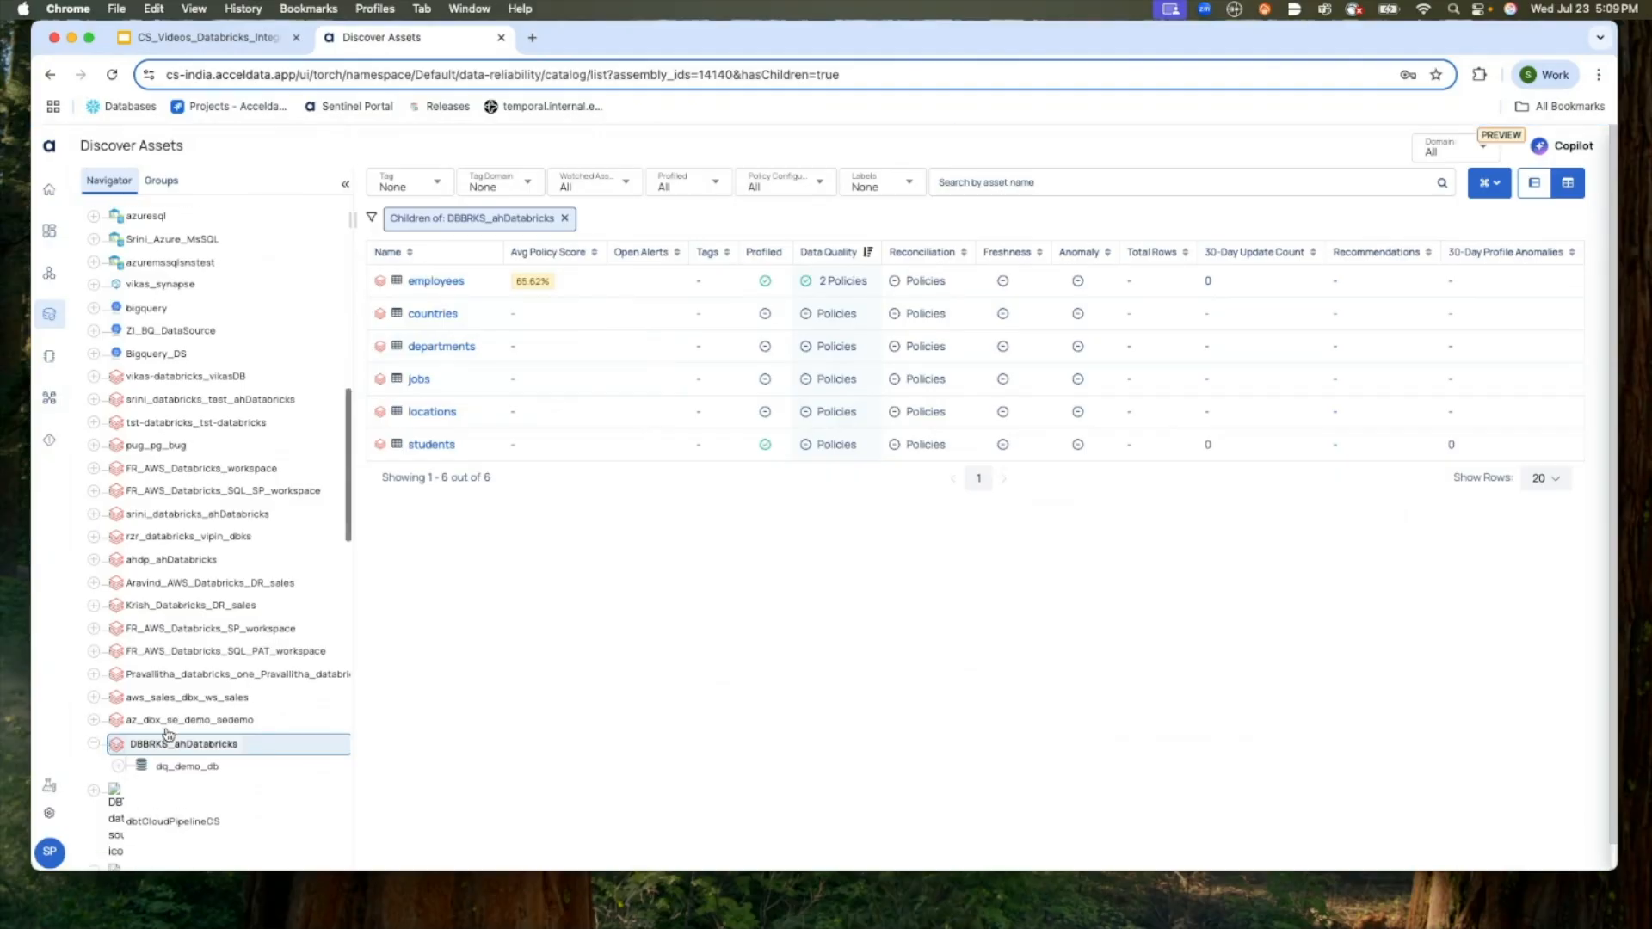
pyautogui.click(118, 693)
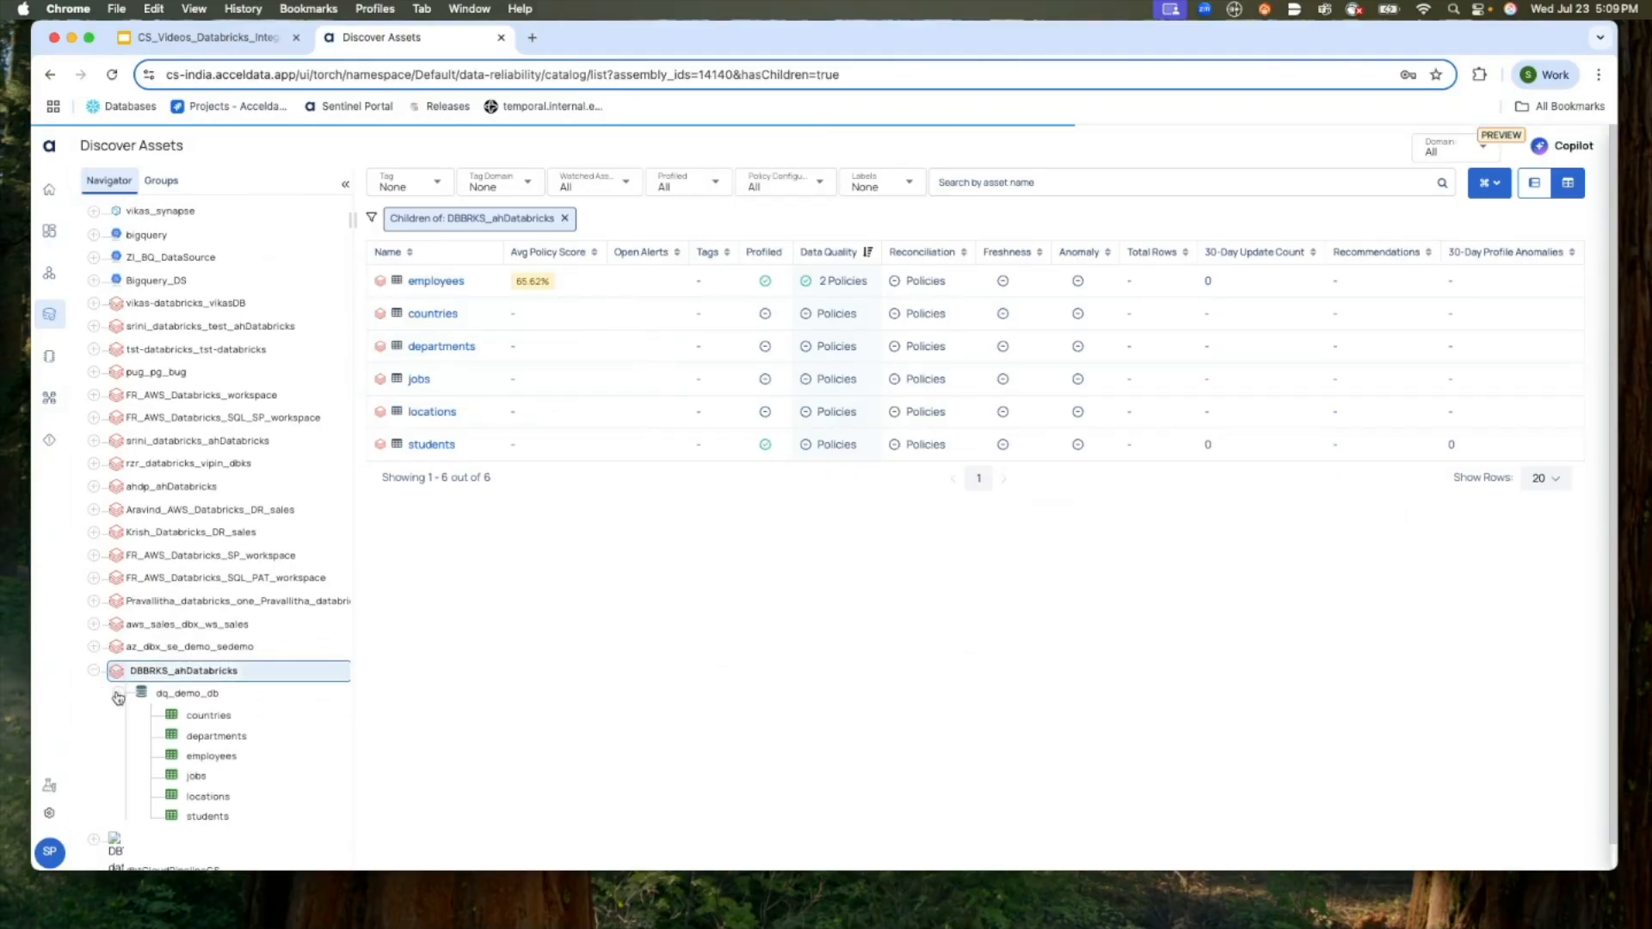
pyautogui.scroll(-1, 170, 727)
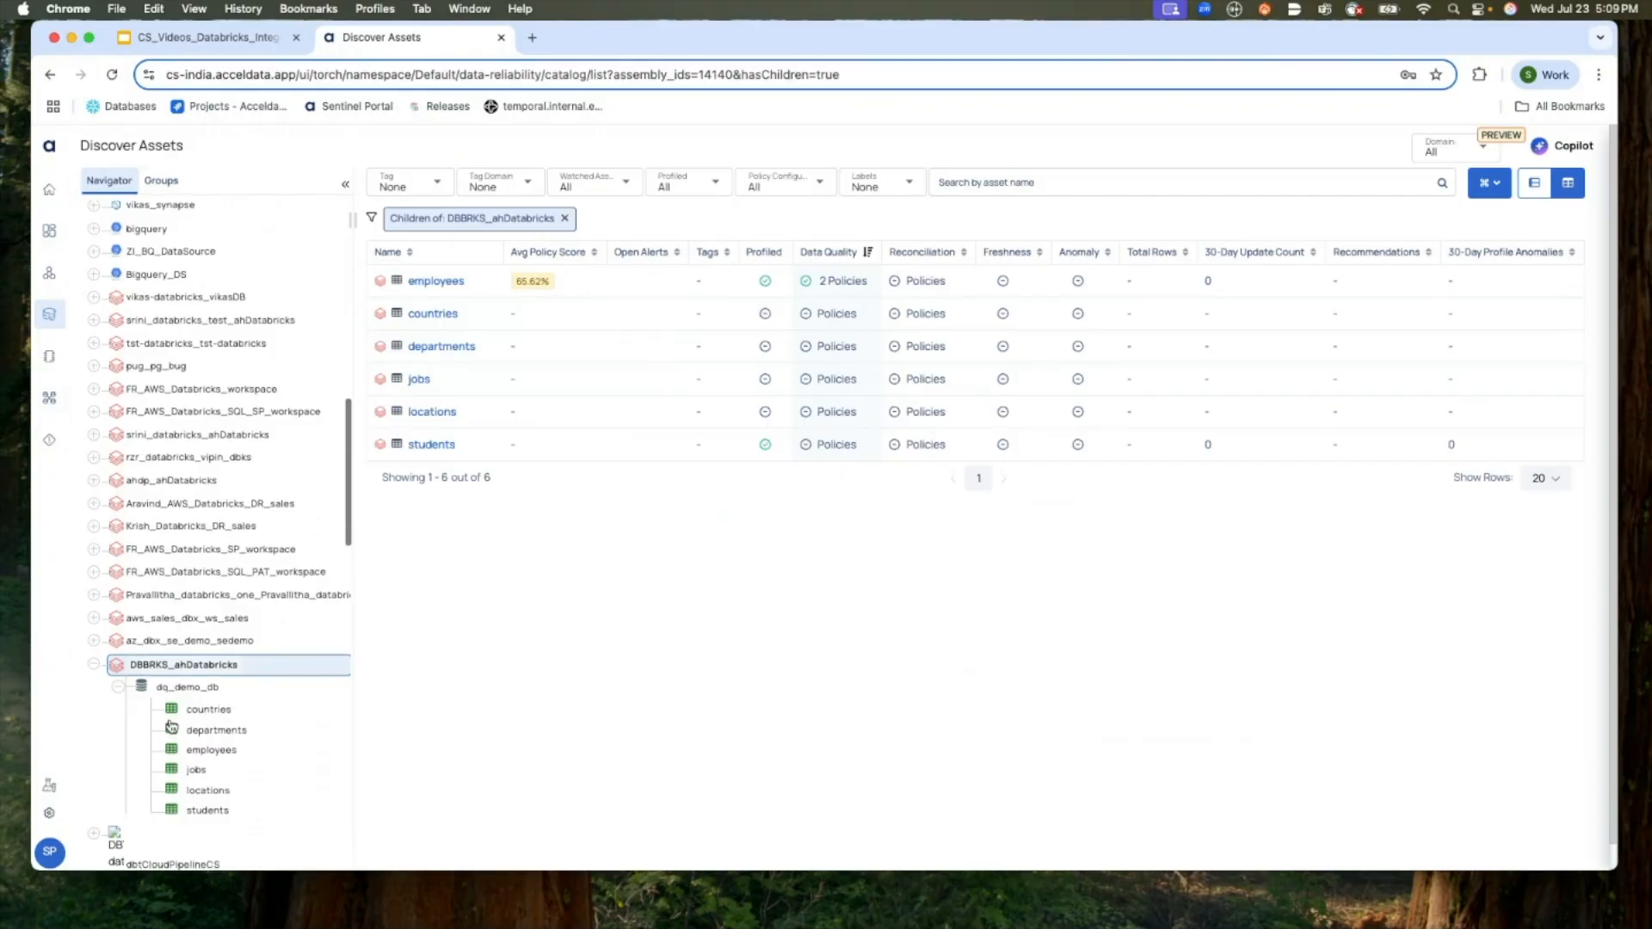
pyautogui.hscroll(1, 175, 723)
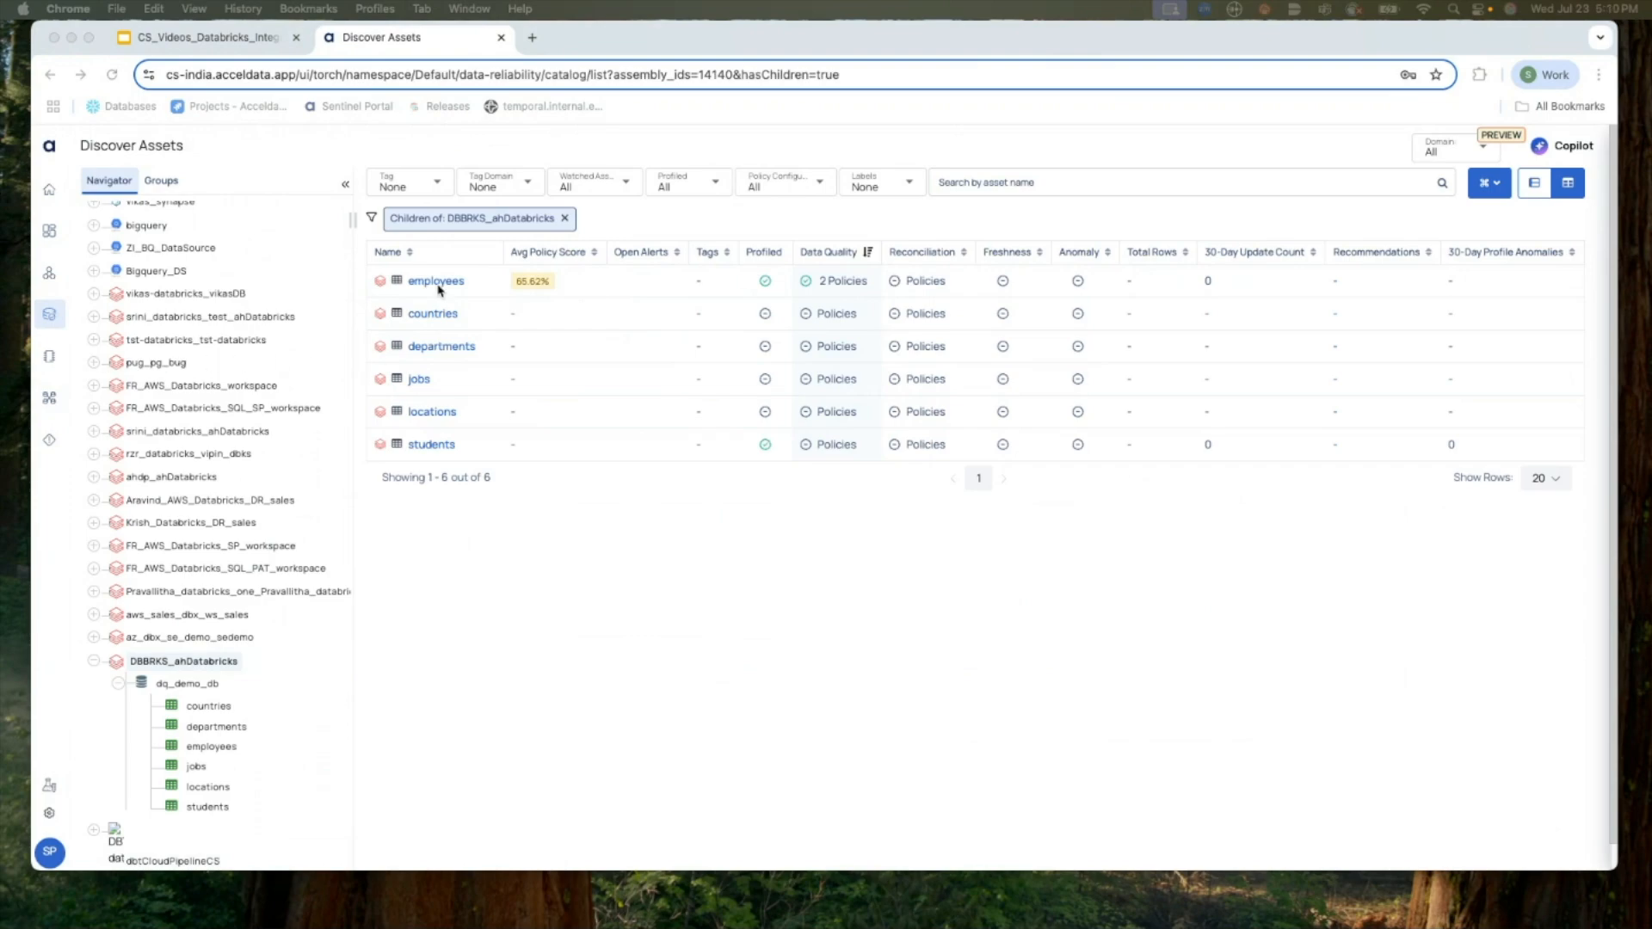
pyautogui.scroll(-1, 552, 294)
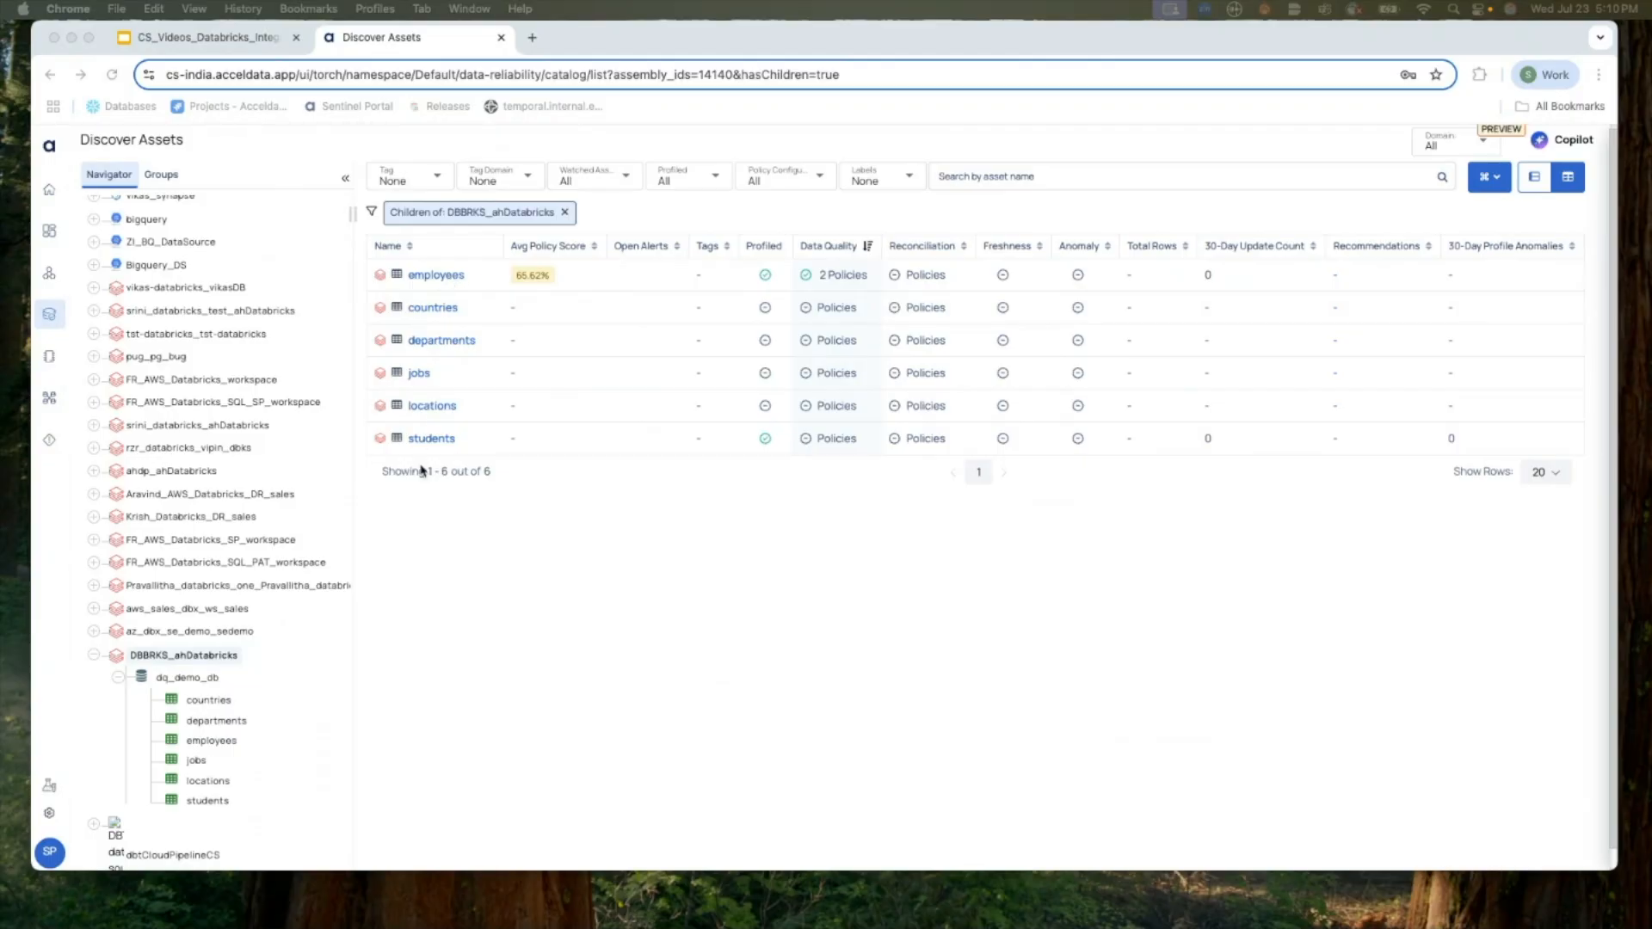
# - Open the employees table and examine its overview scores, data quality metrics, performance trend and freshness trend
pyautogui.click(437, 275)
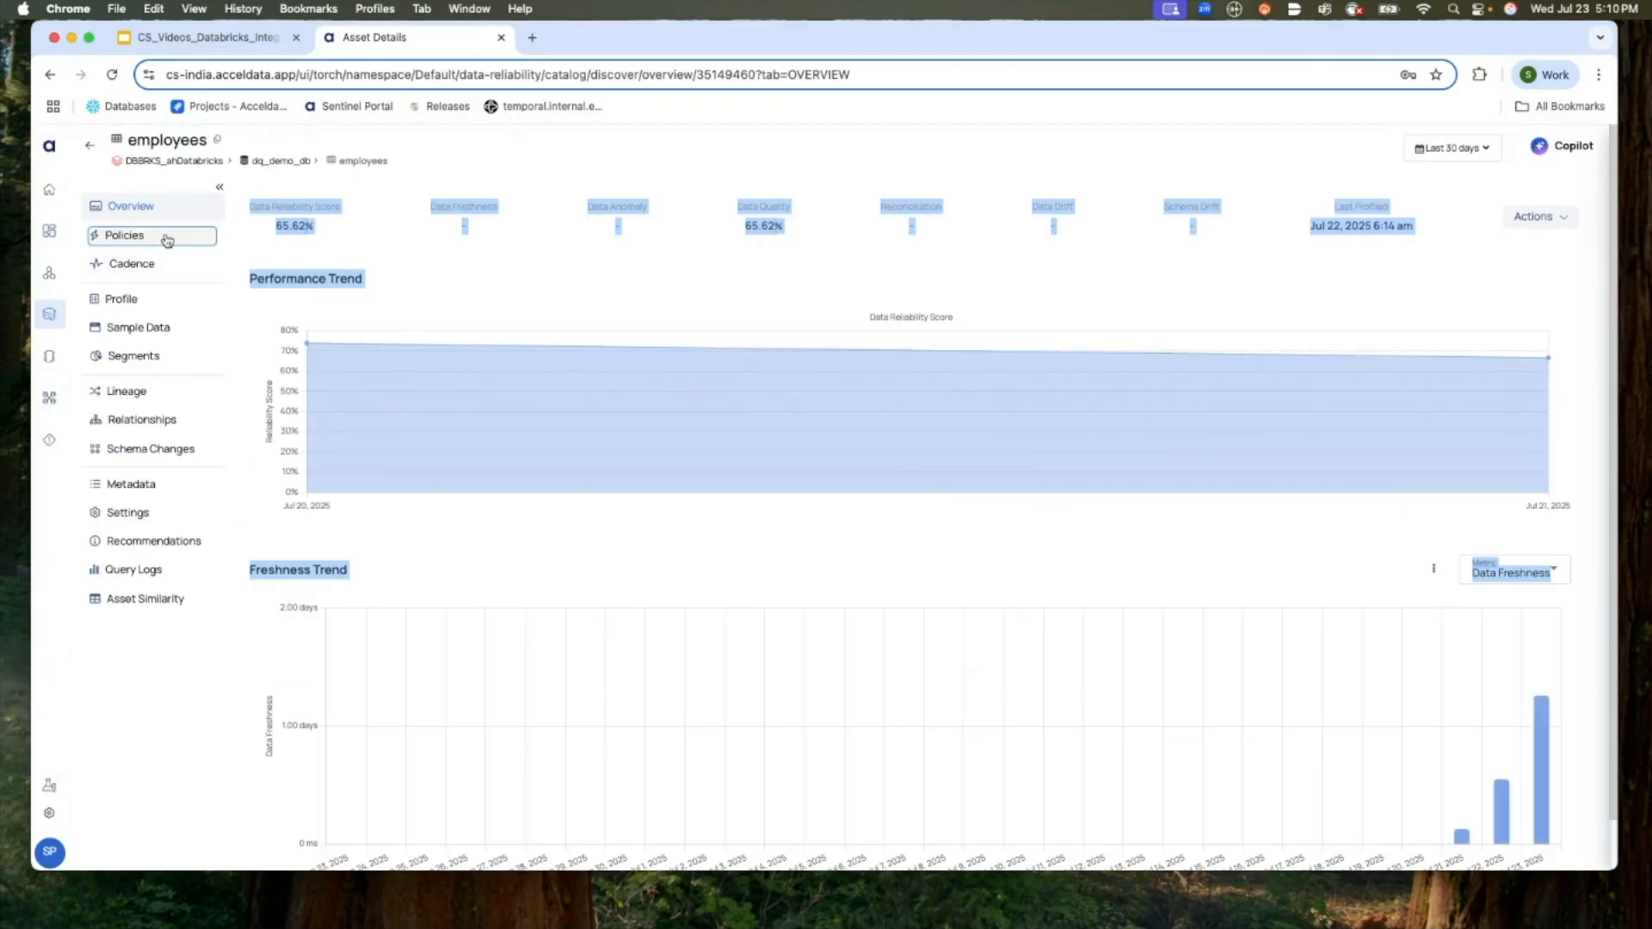
pyautogui.click(348, 234)
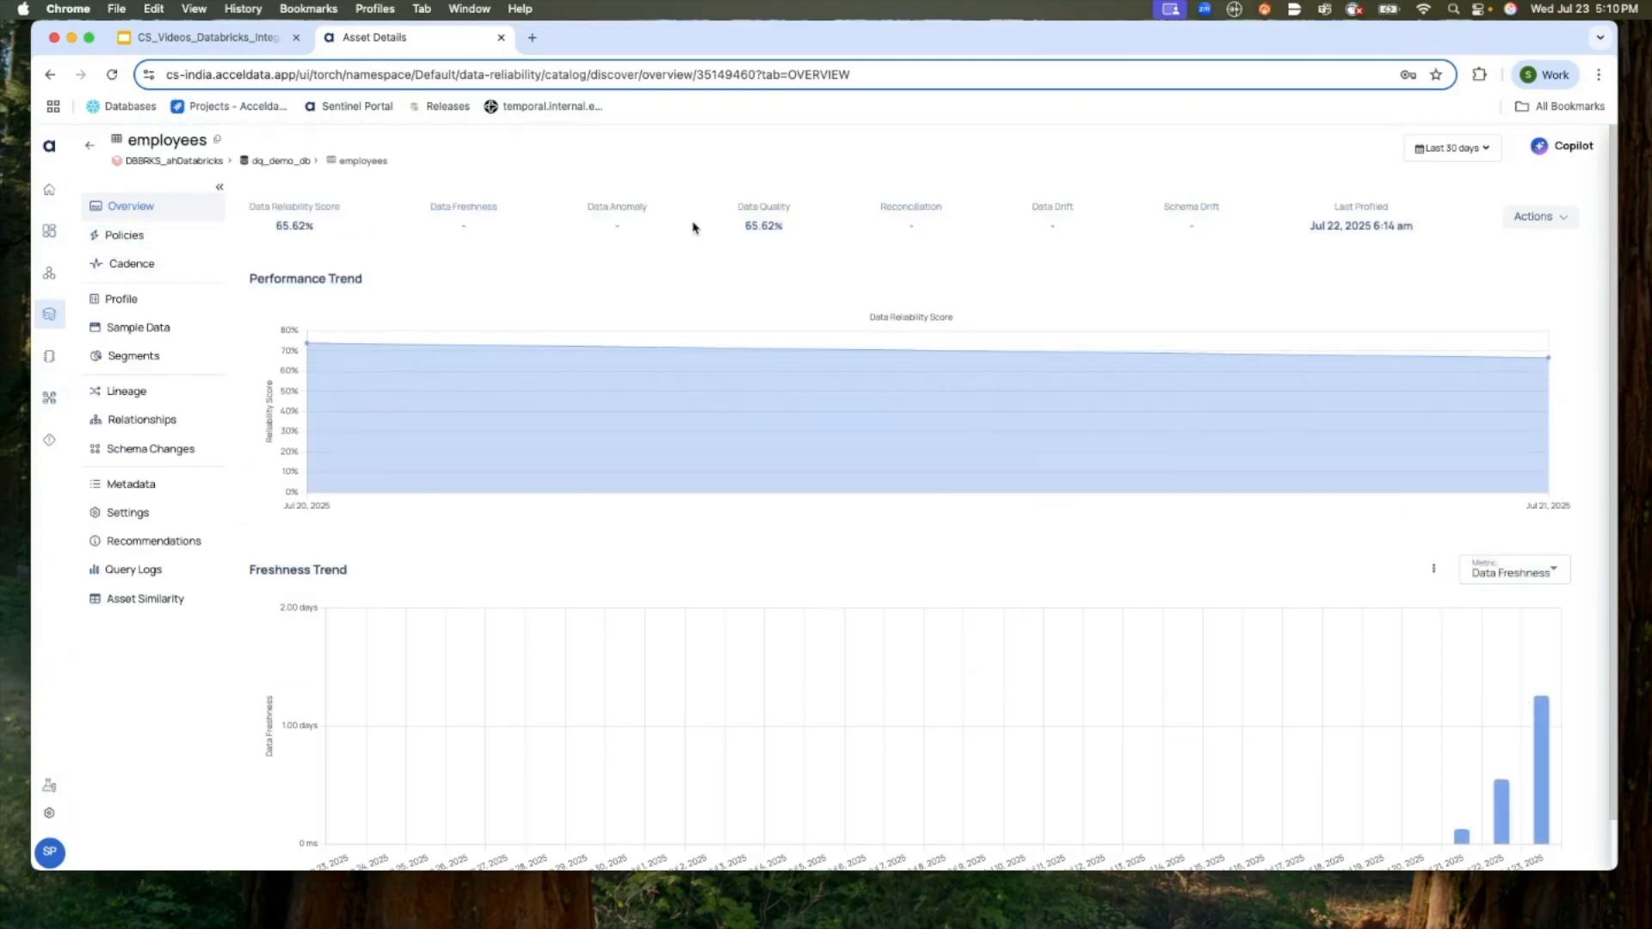
pyautogui.scroll(-1, 695, 227)
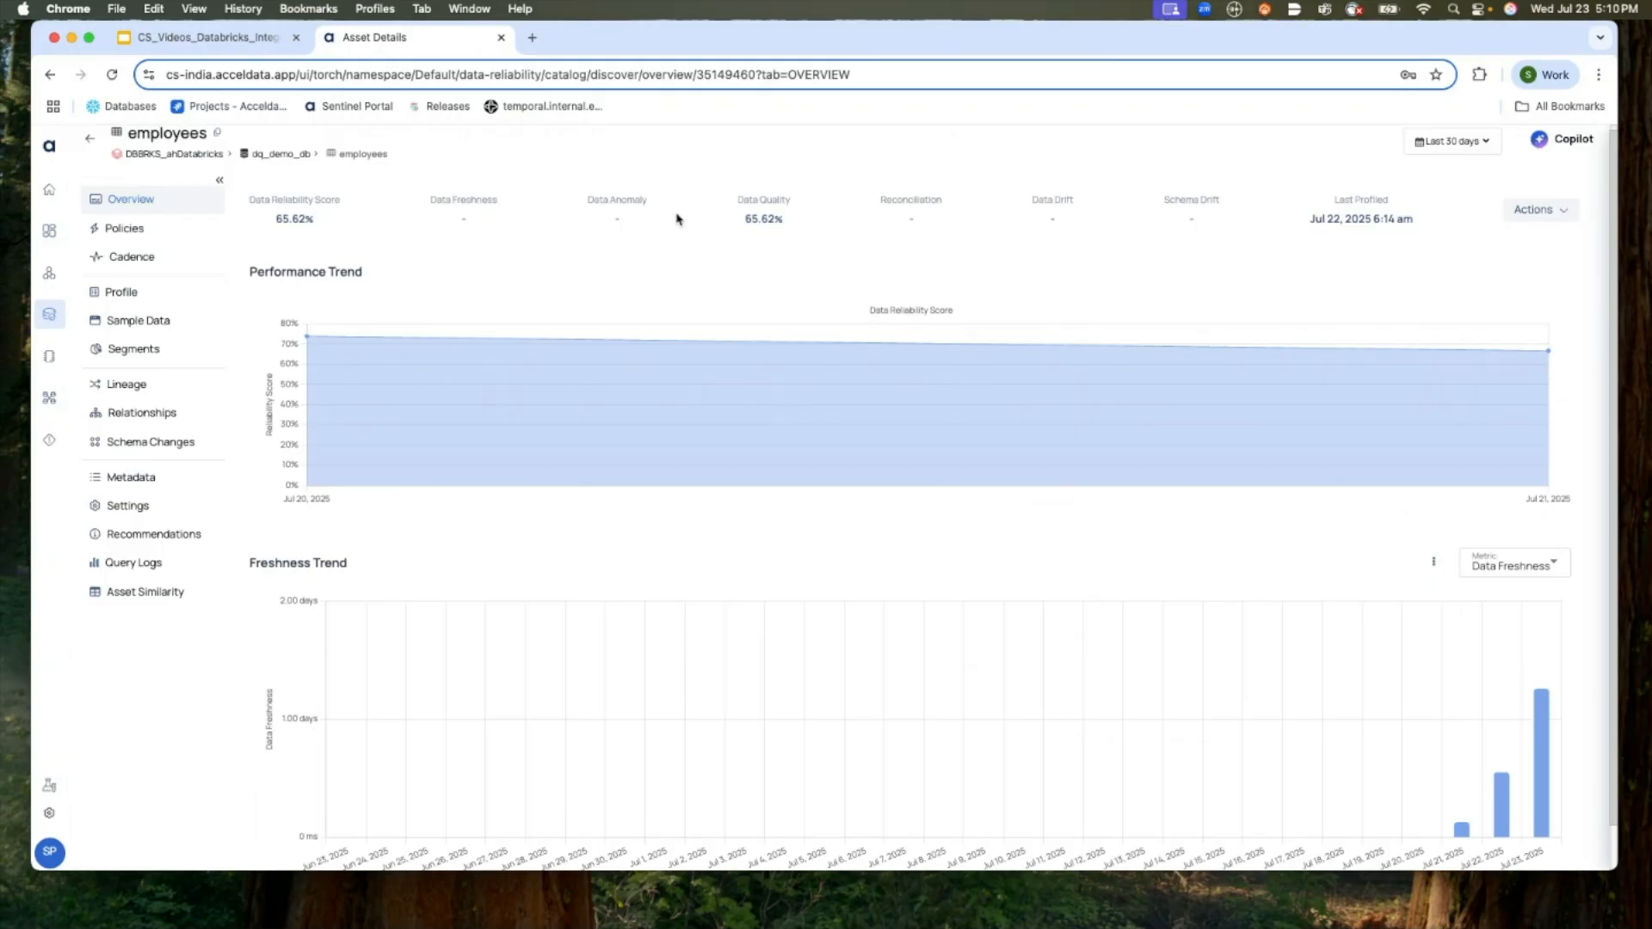
pyautogui.scroll(1, 338, 254)
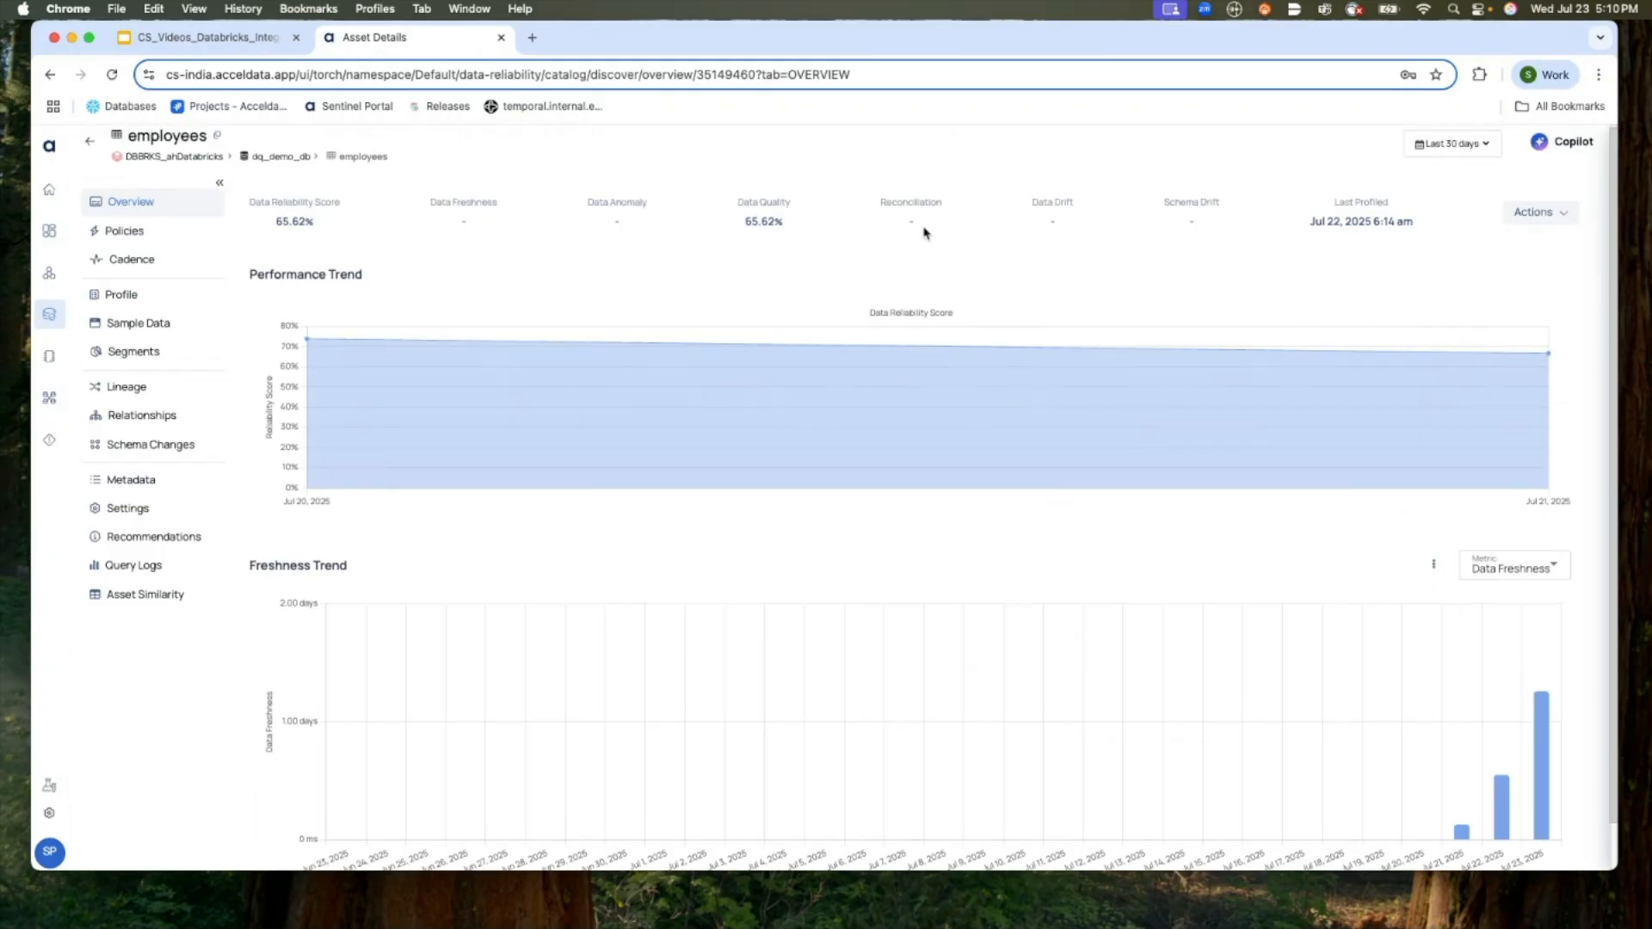
pyautogui.scroll(-1, 915, 234)
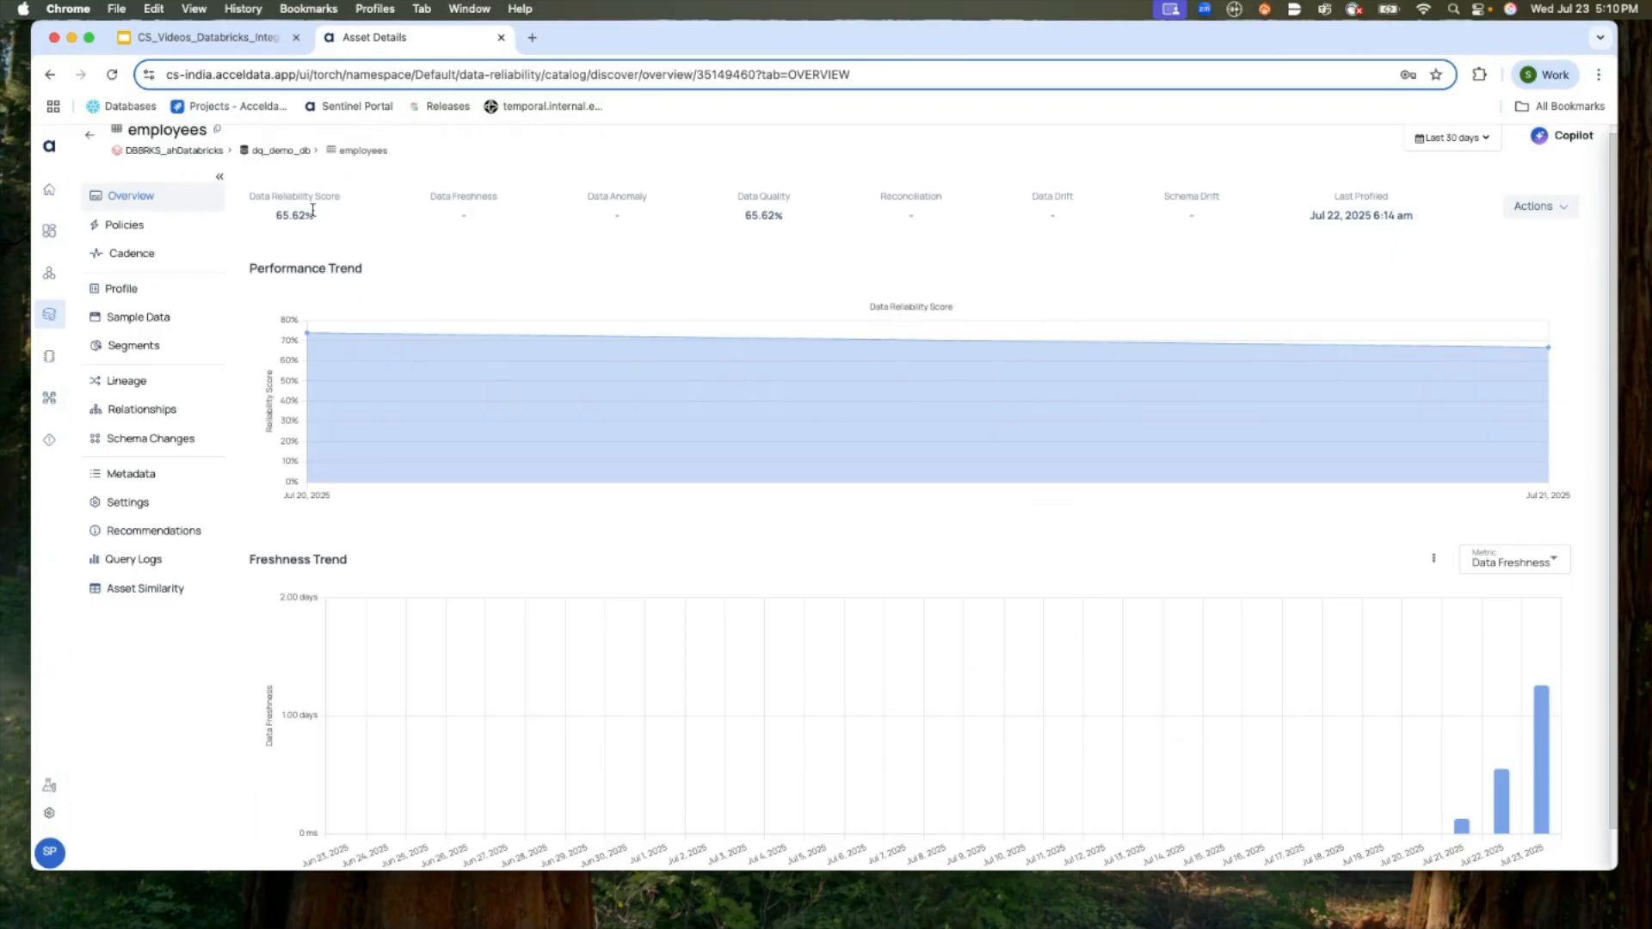
pyautogui.scroll(1, 327, 234)
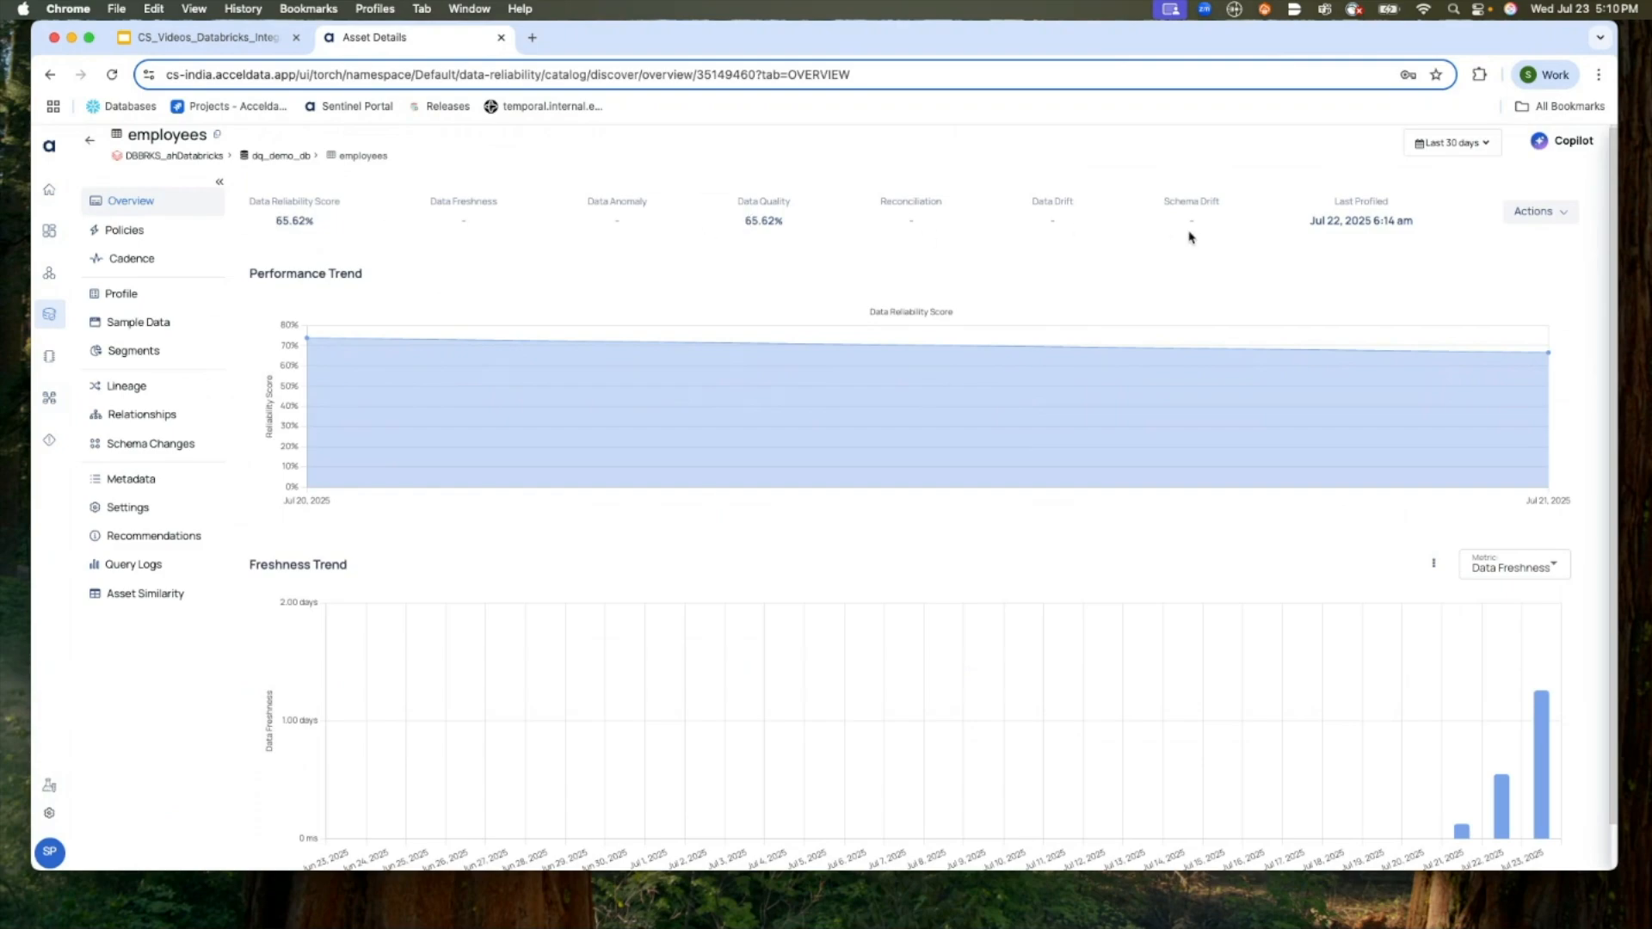
pyautogui.scroll(-1, 1190, 234)
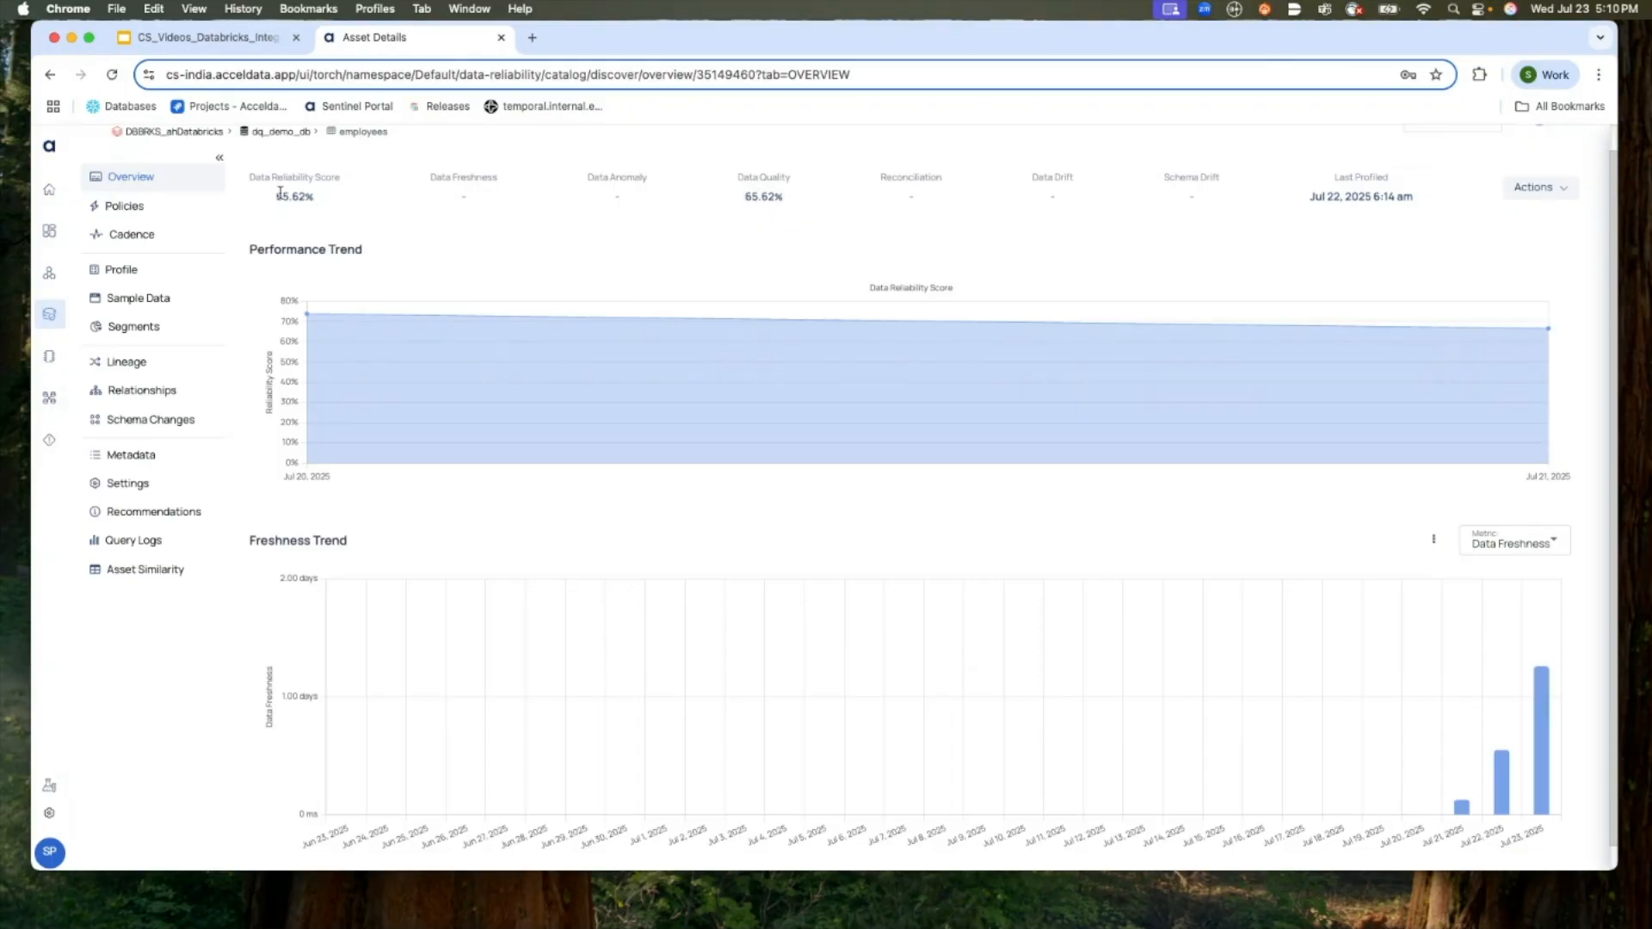
pyautogui.scroll(1, 357, 205)
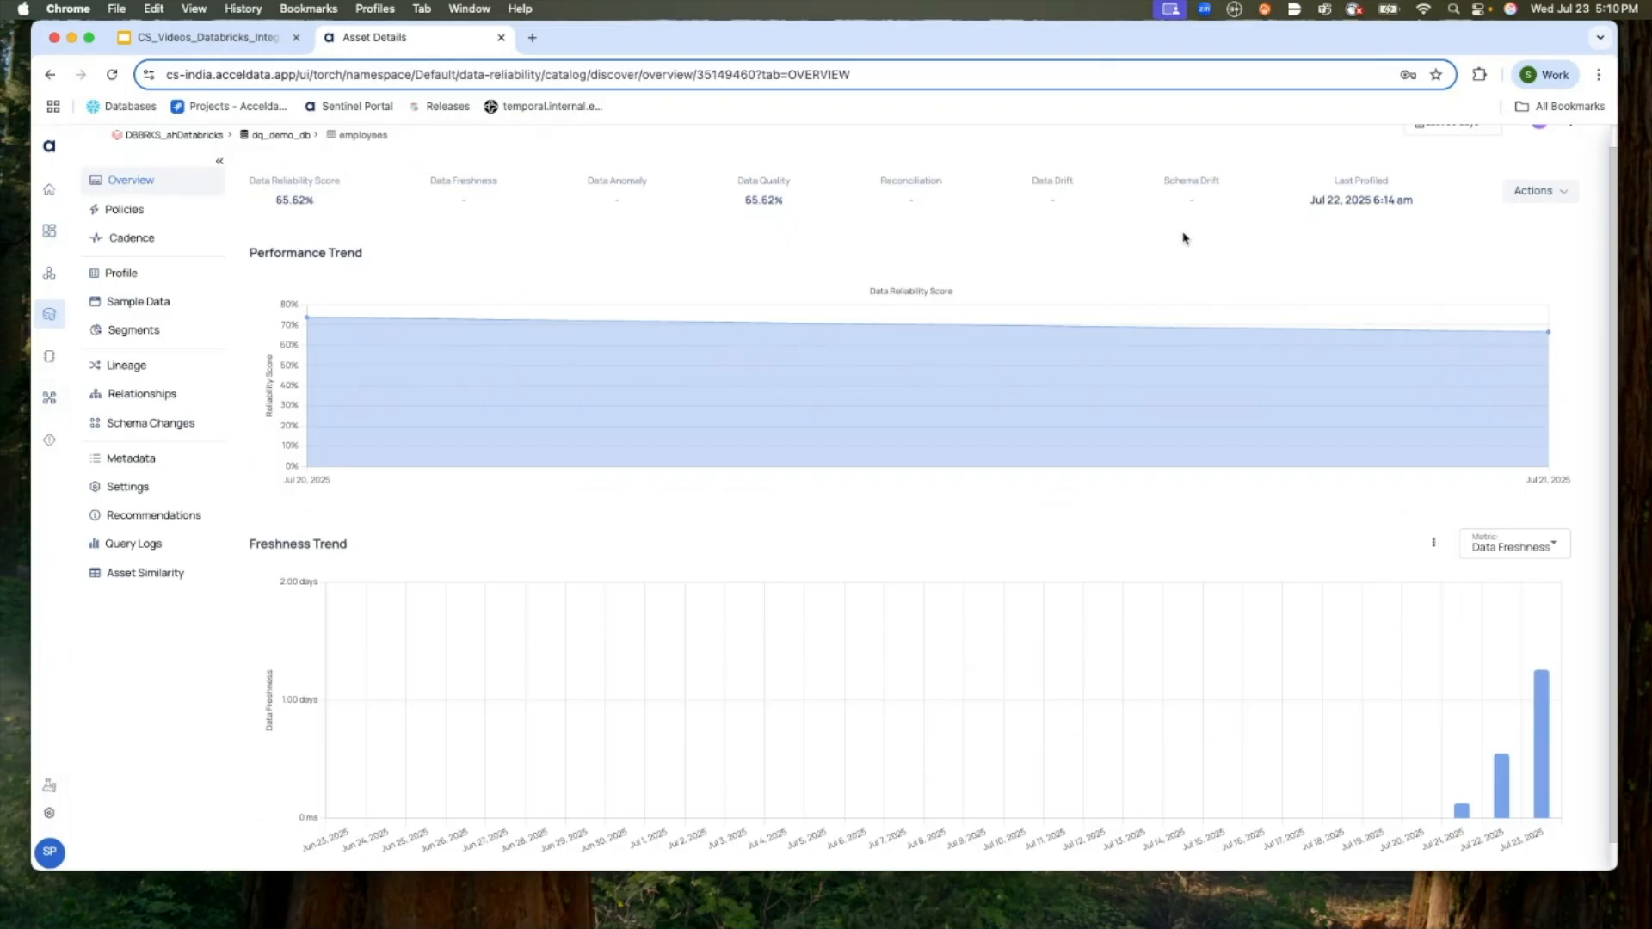
pyautogui.scroll(-1, 317, 205)
pyautogui.scroll(-1, 316, 204)
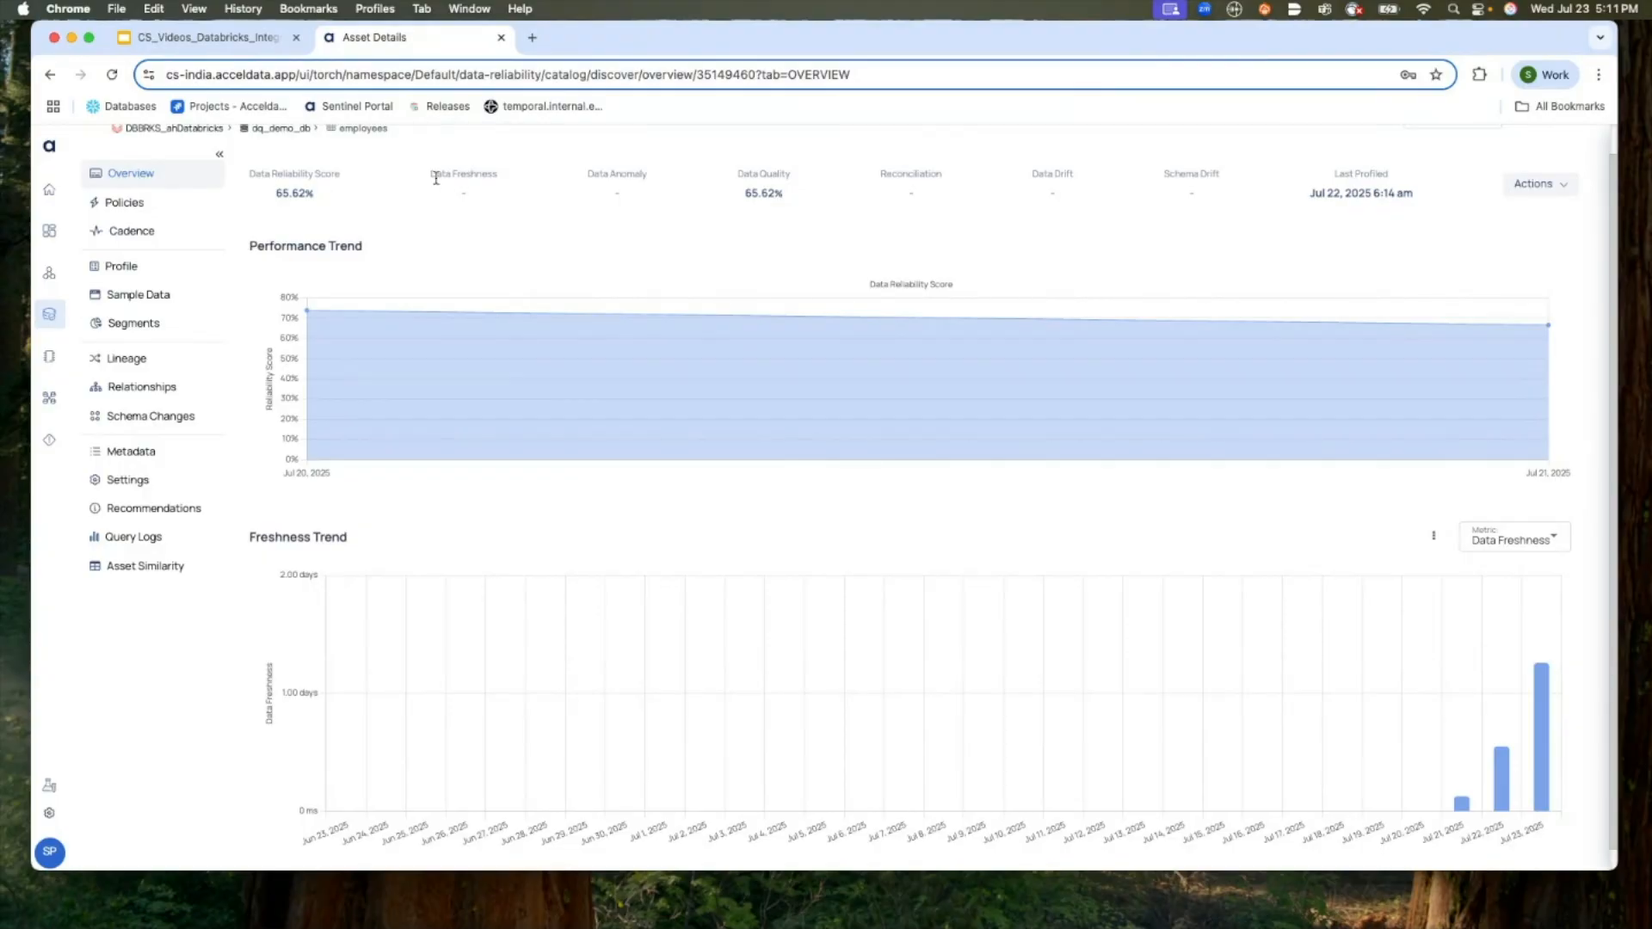
pyautogui.scroll(1, 343, 207)
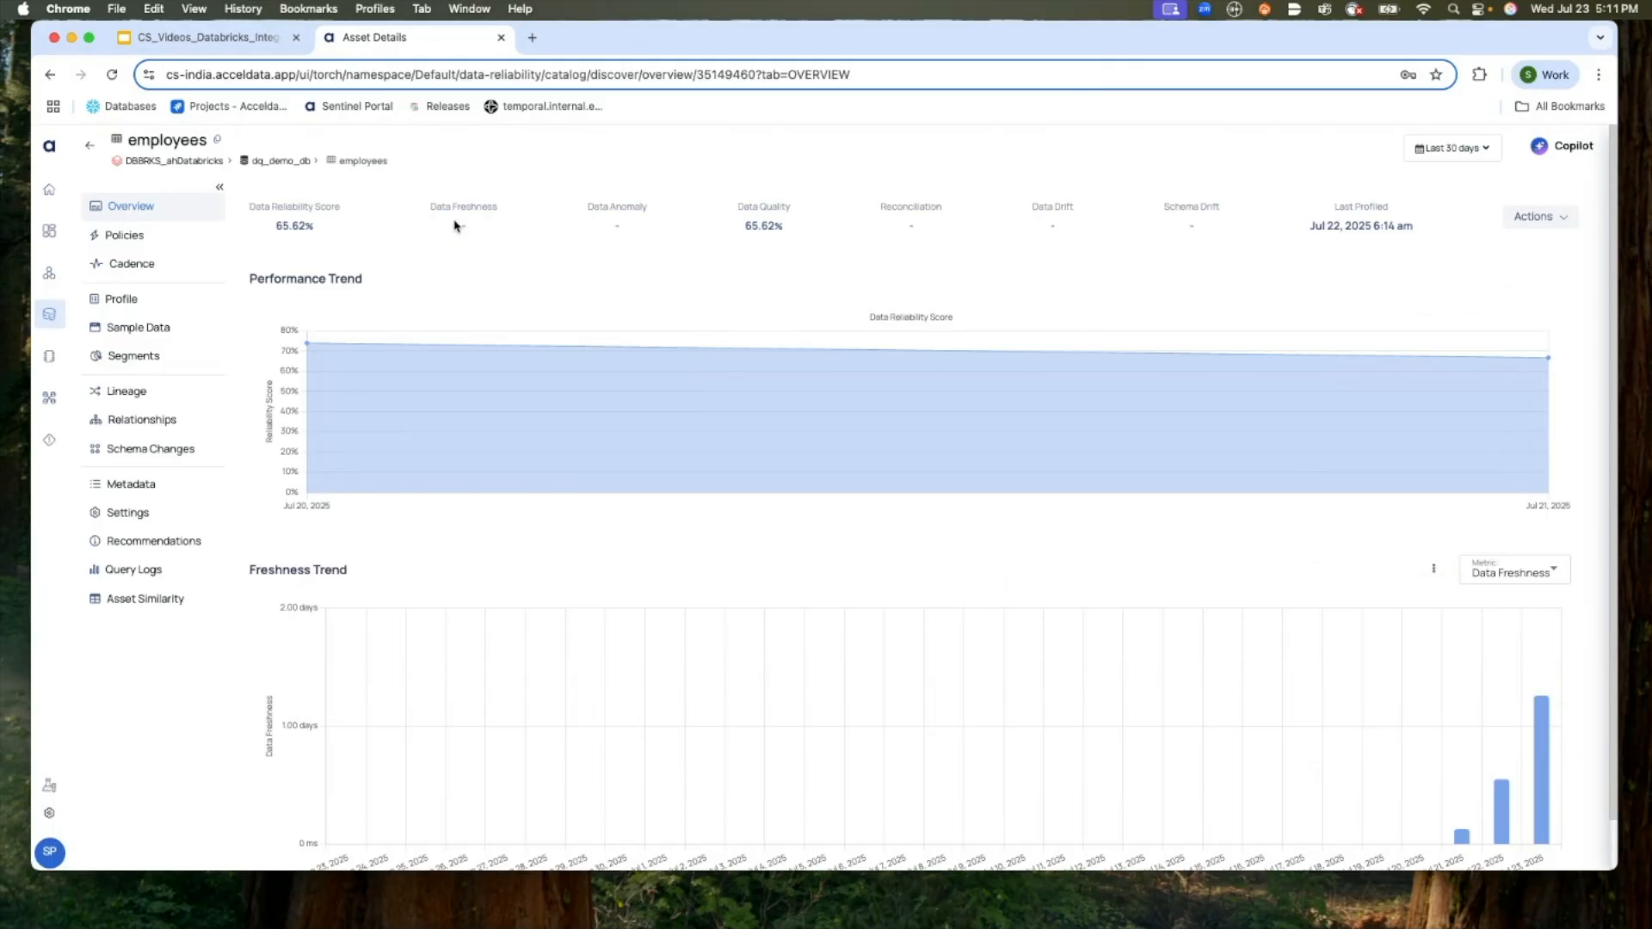
# - Review the policies and their execution chart for the employees table, and open its Cadence view
pyautogui.click(137, 236)
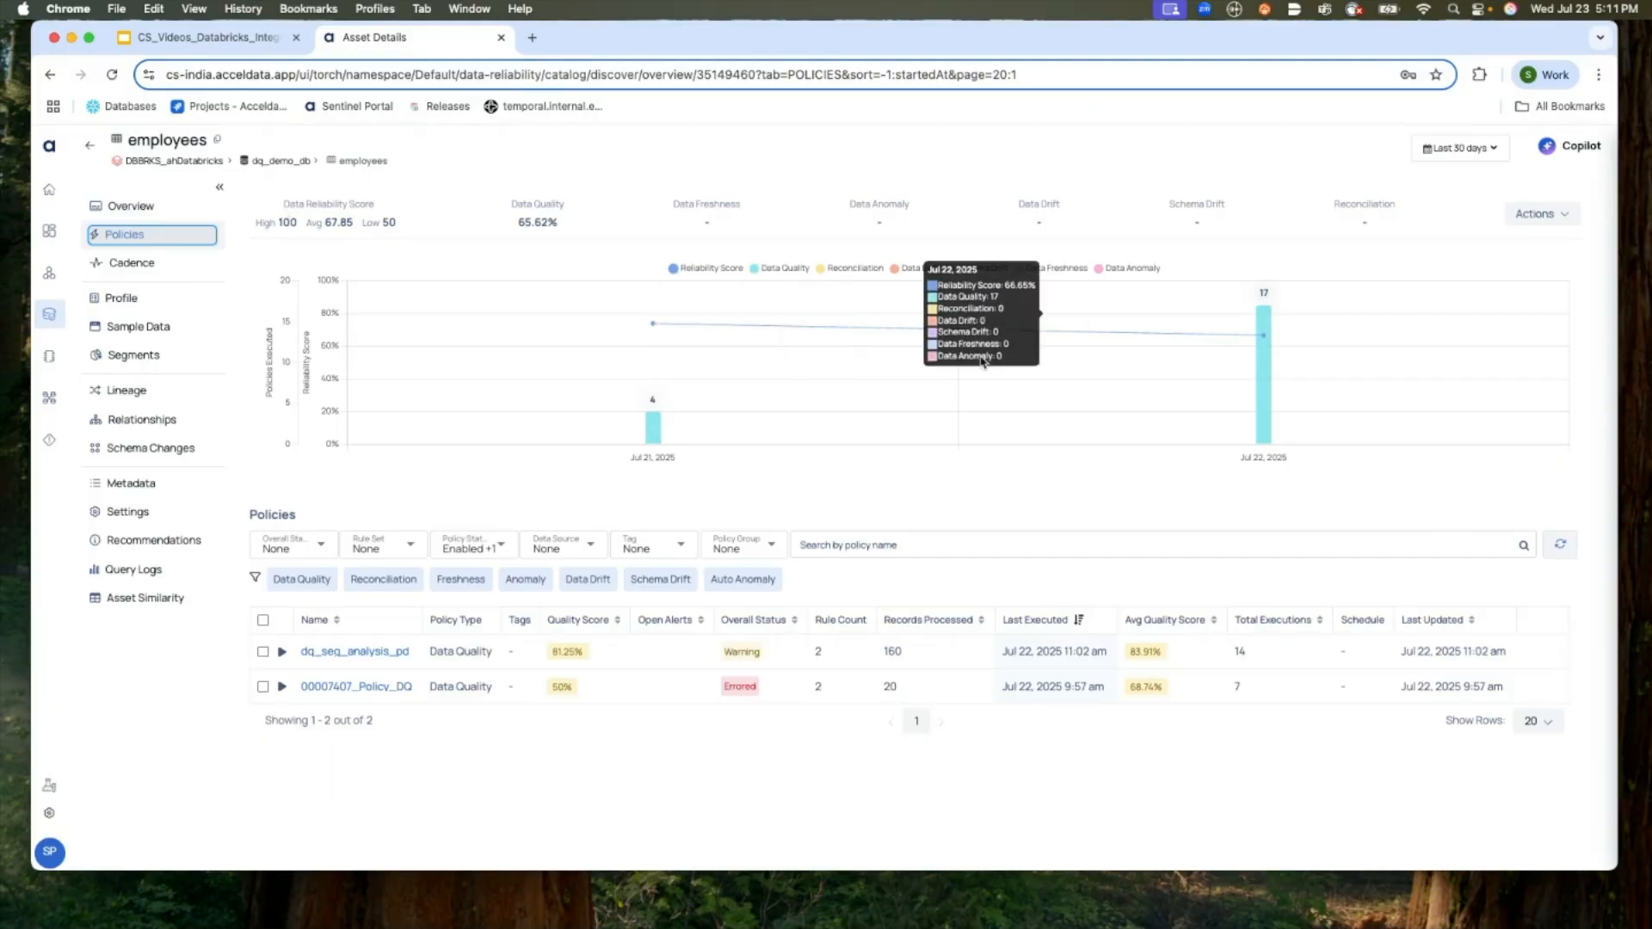
pyautogui.moveTo(667, 434)
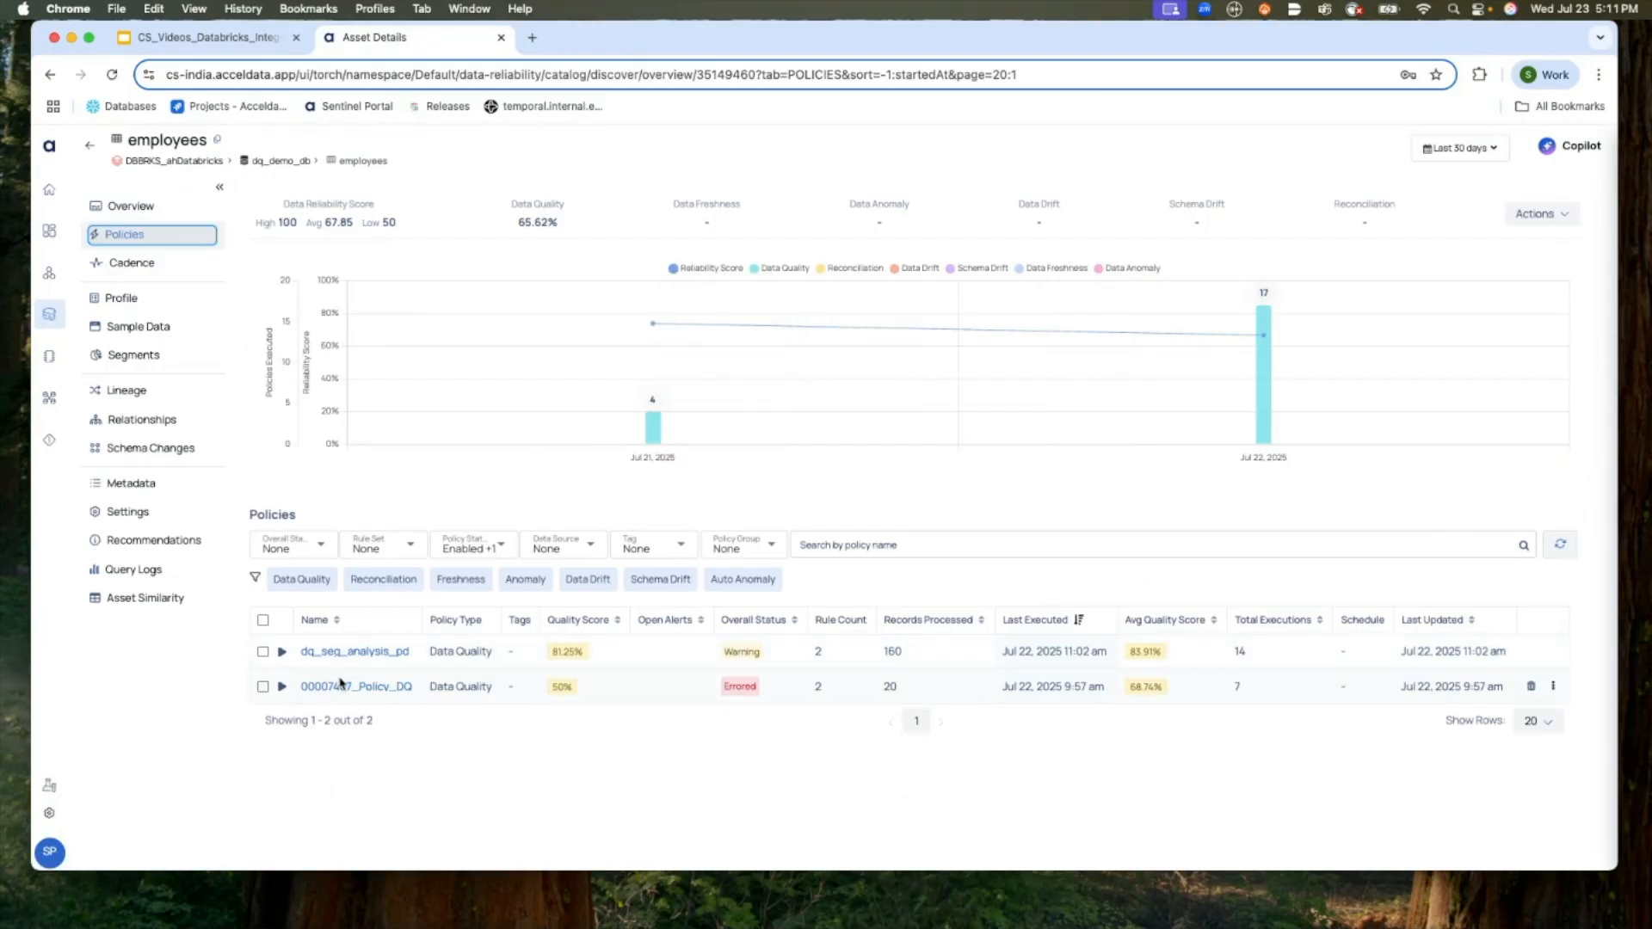
pyautogui.click(140, 275)
pyautogui.click(142, 281)
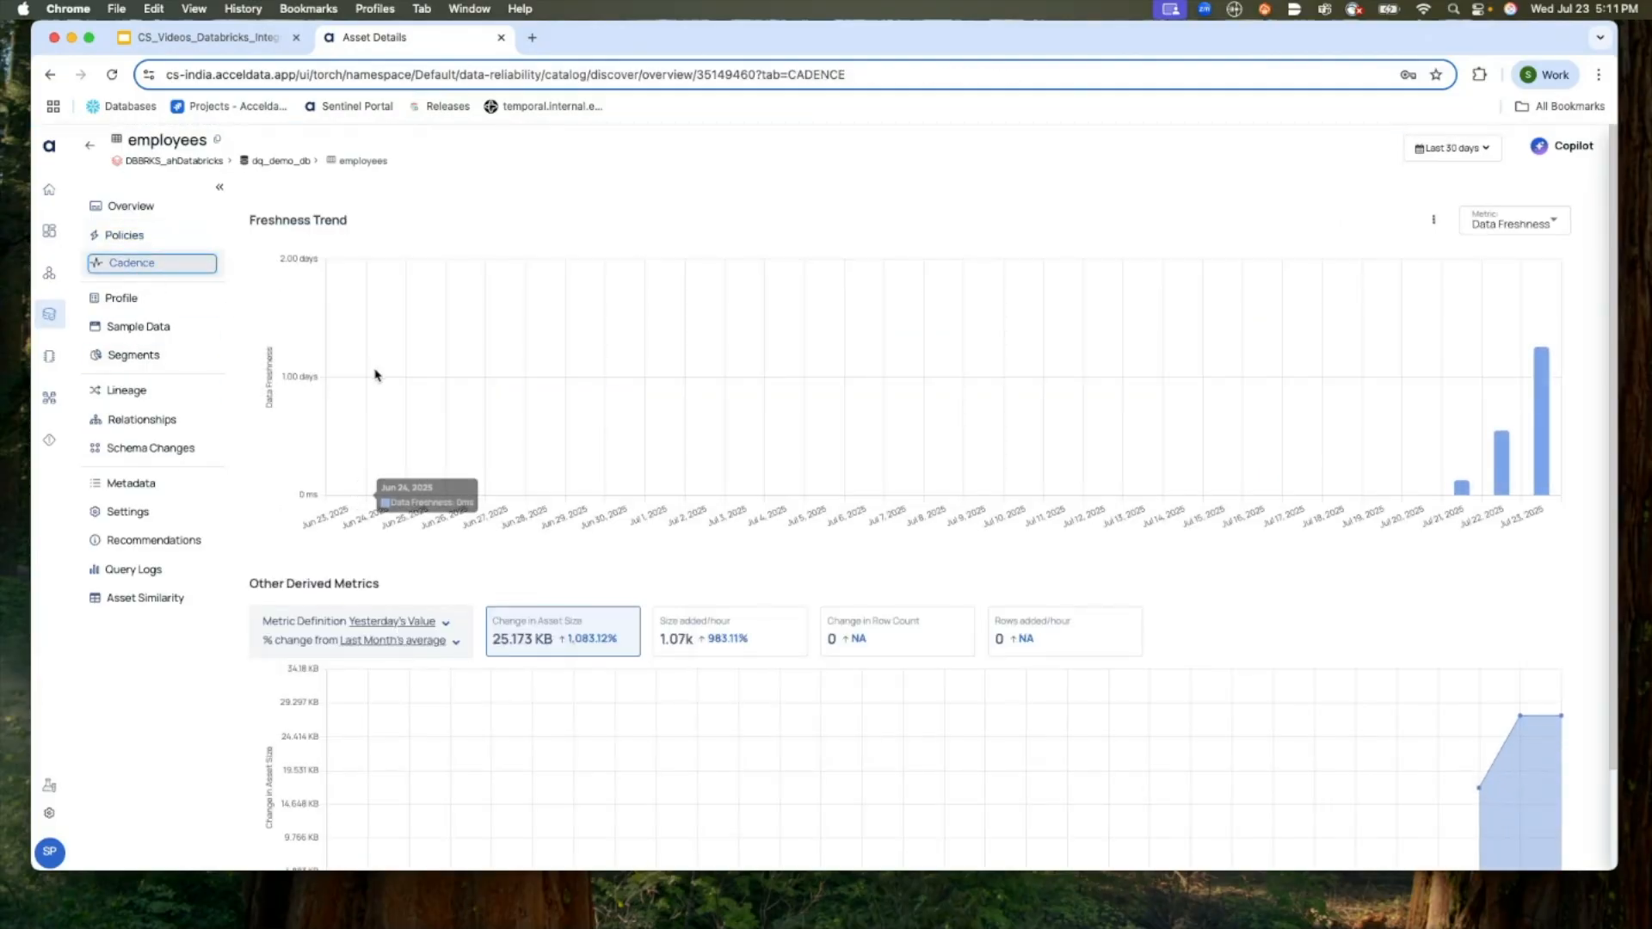
# - Examine the employees table's freshness trend and other derived metrics in Cadence, and review its column profile
pyautogui.scroll(-1, 395, 372)
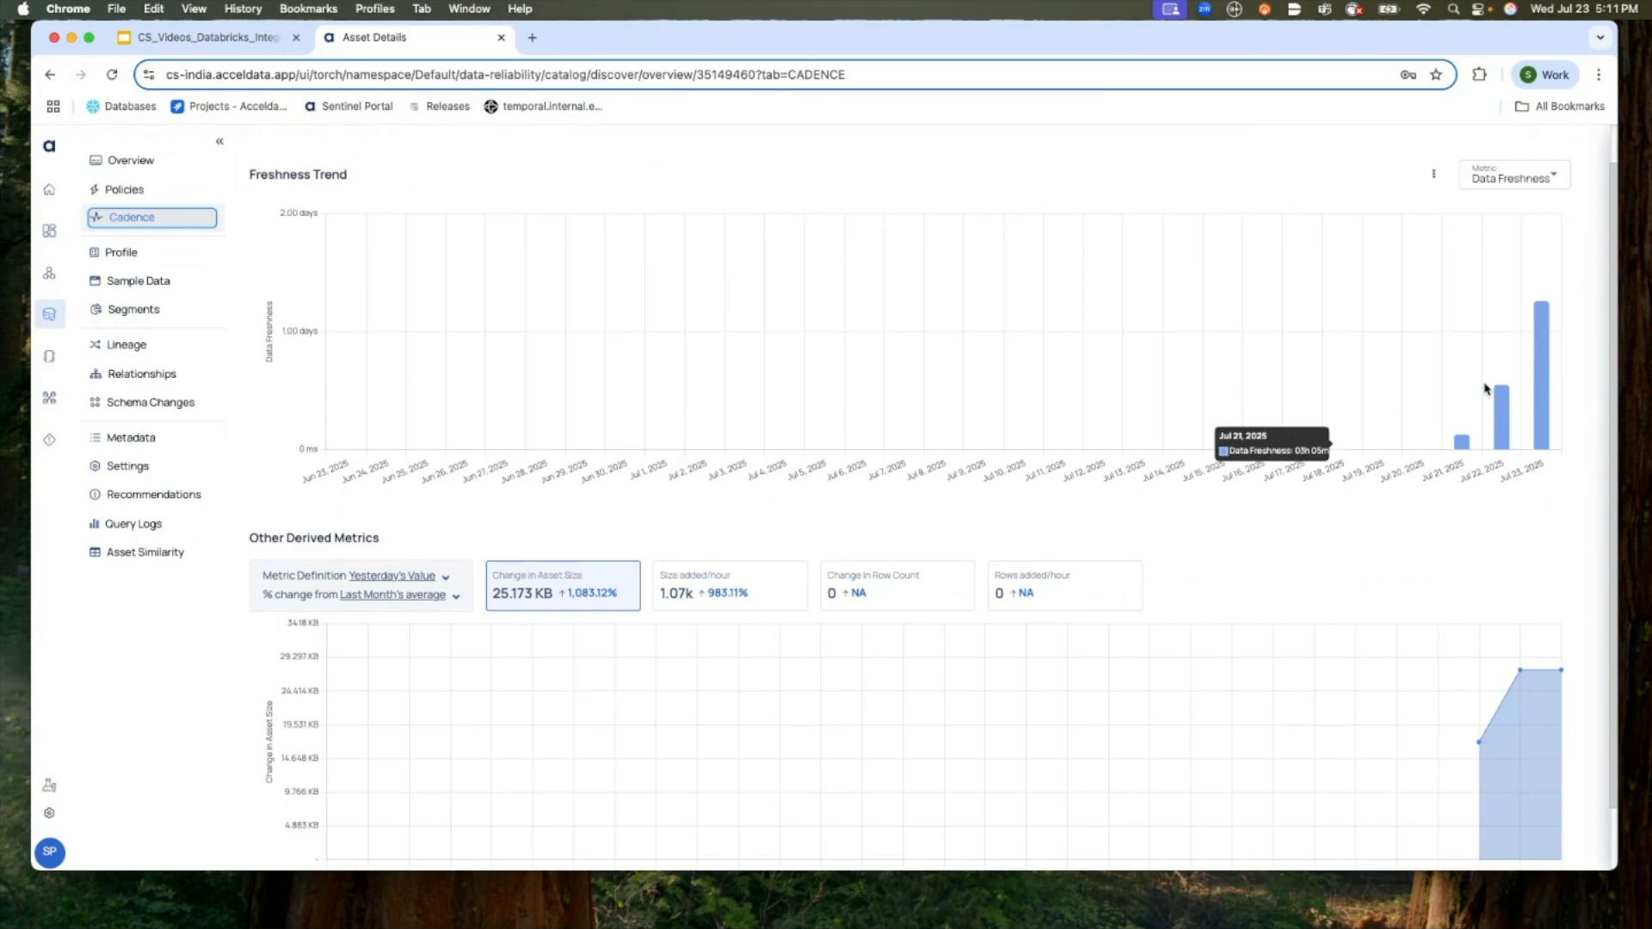
pyautogui.scroll(-2, 1114, 435)
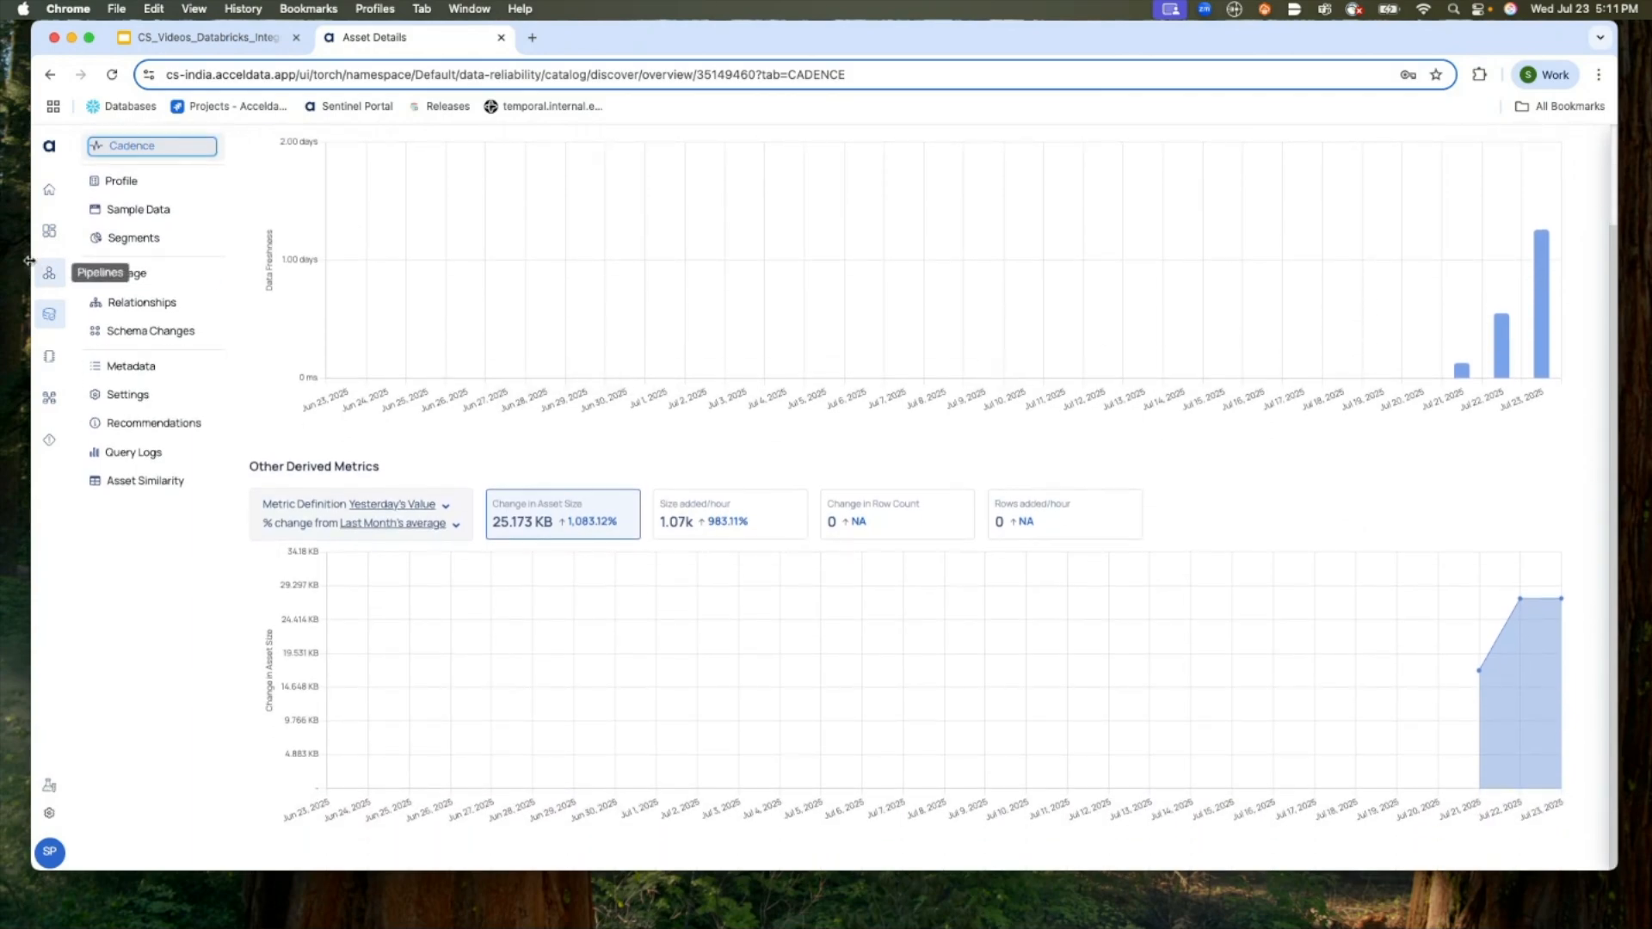
pyautogui.scroll(2, 148, 249)
pyautogui.click(125, 297)
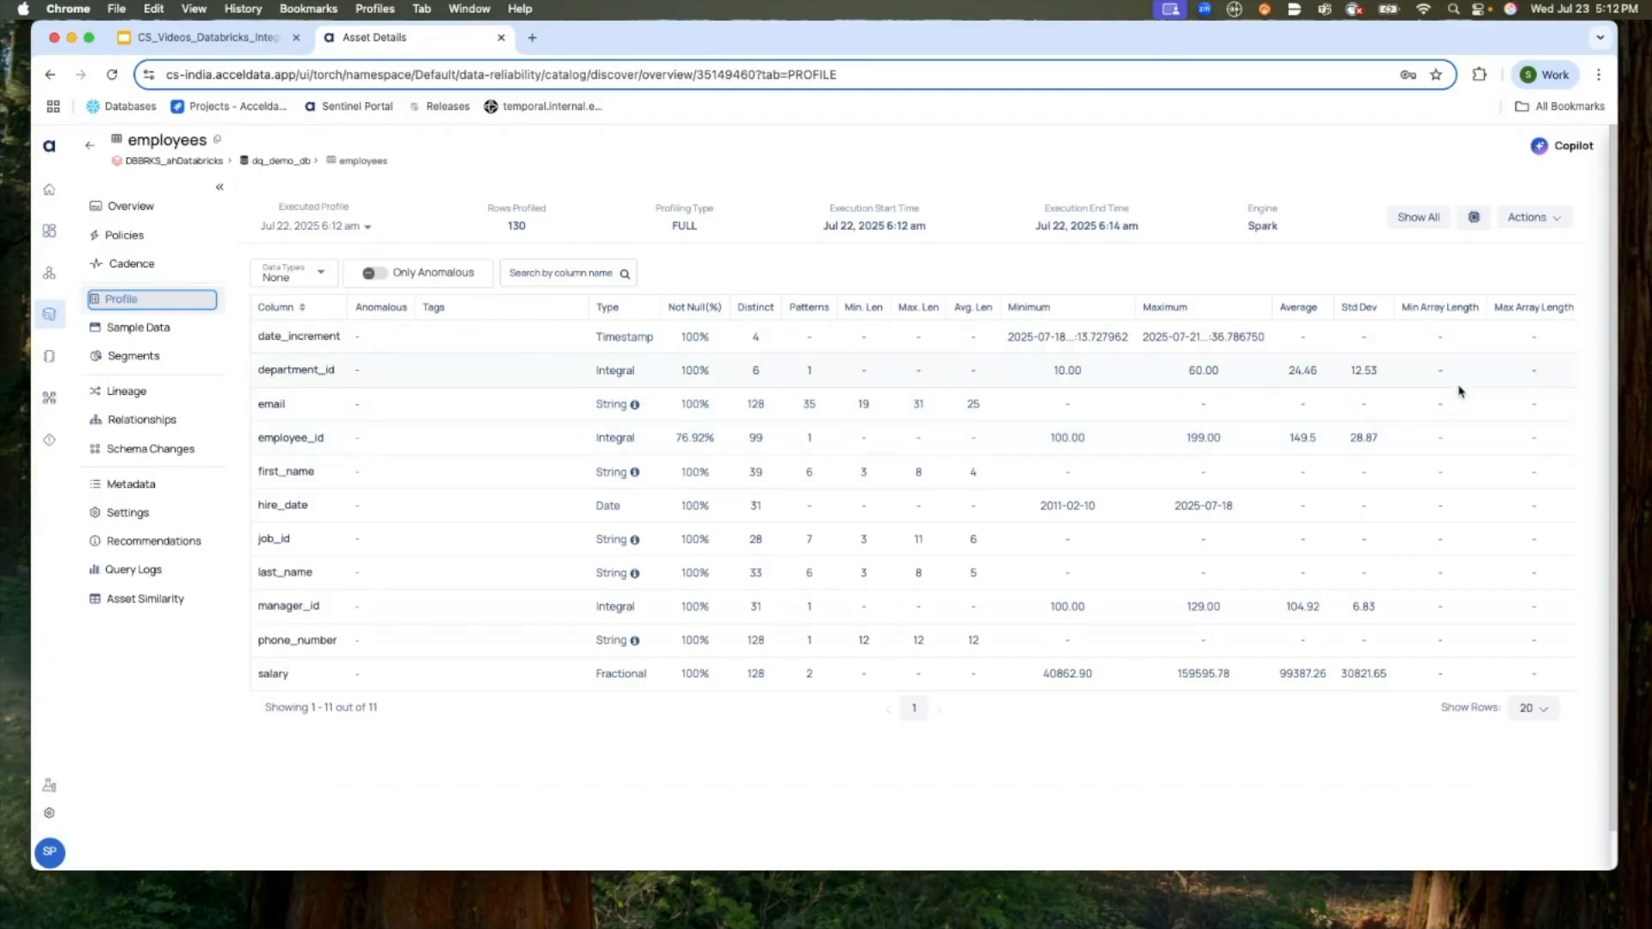
pyautogui.scroll(-1, 1465, 381)
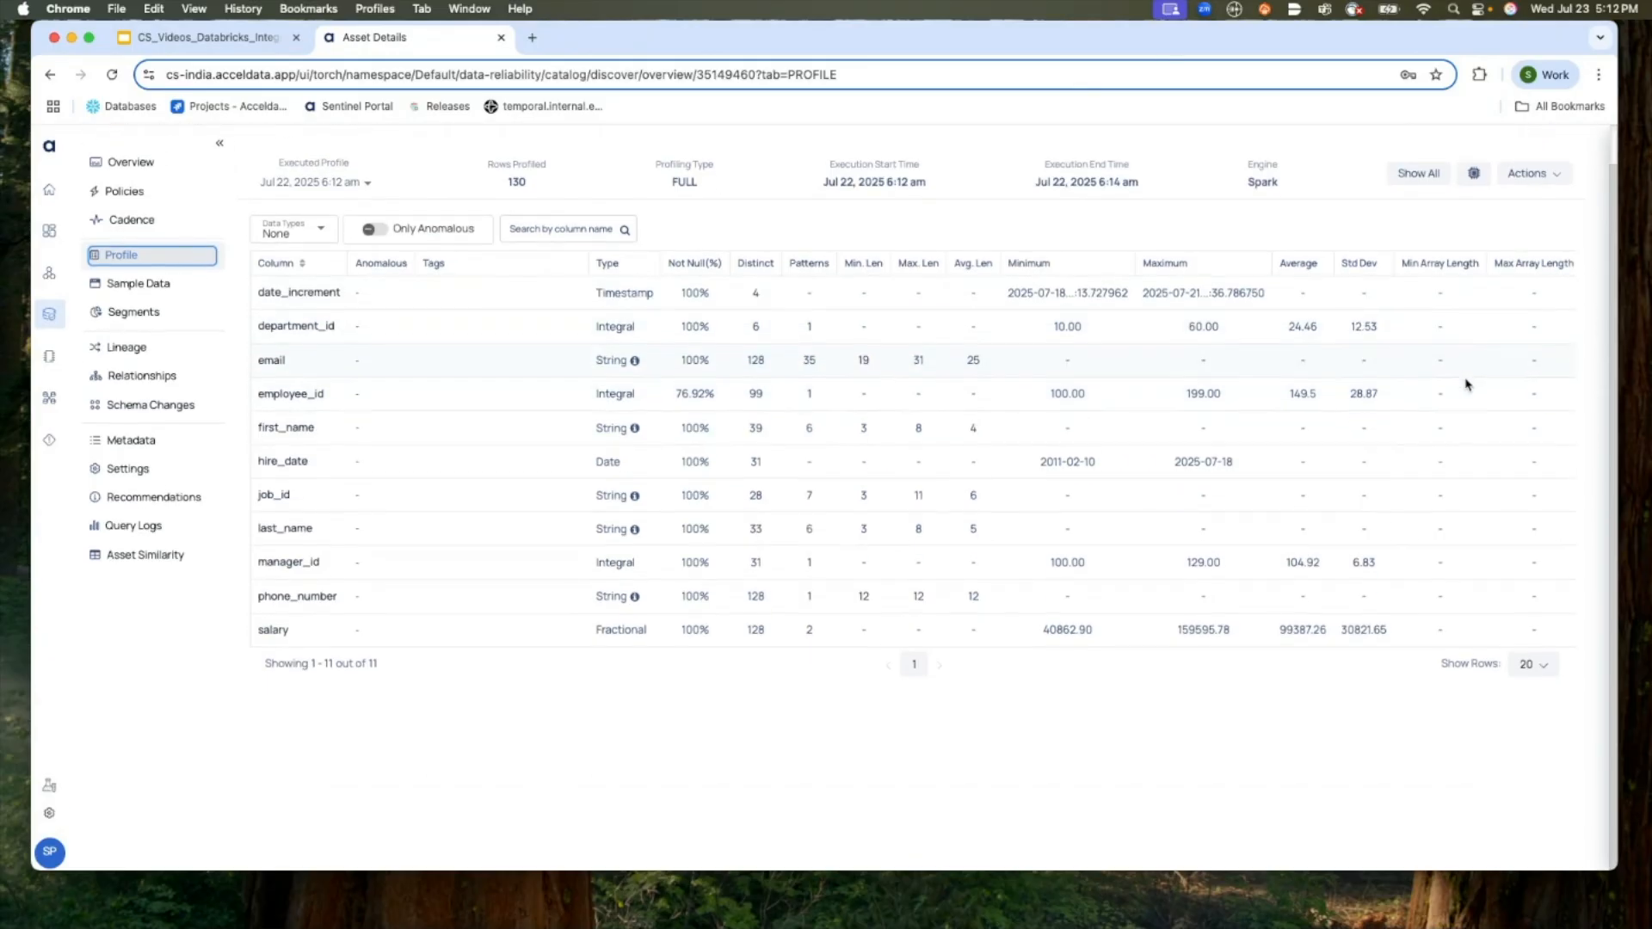
# - Go through the Sample Data, Segments and Lineage views of the employees table
pyautogui.click(138, 284)
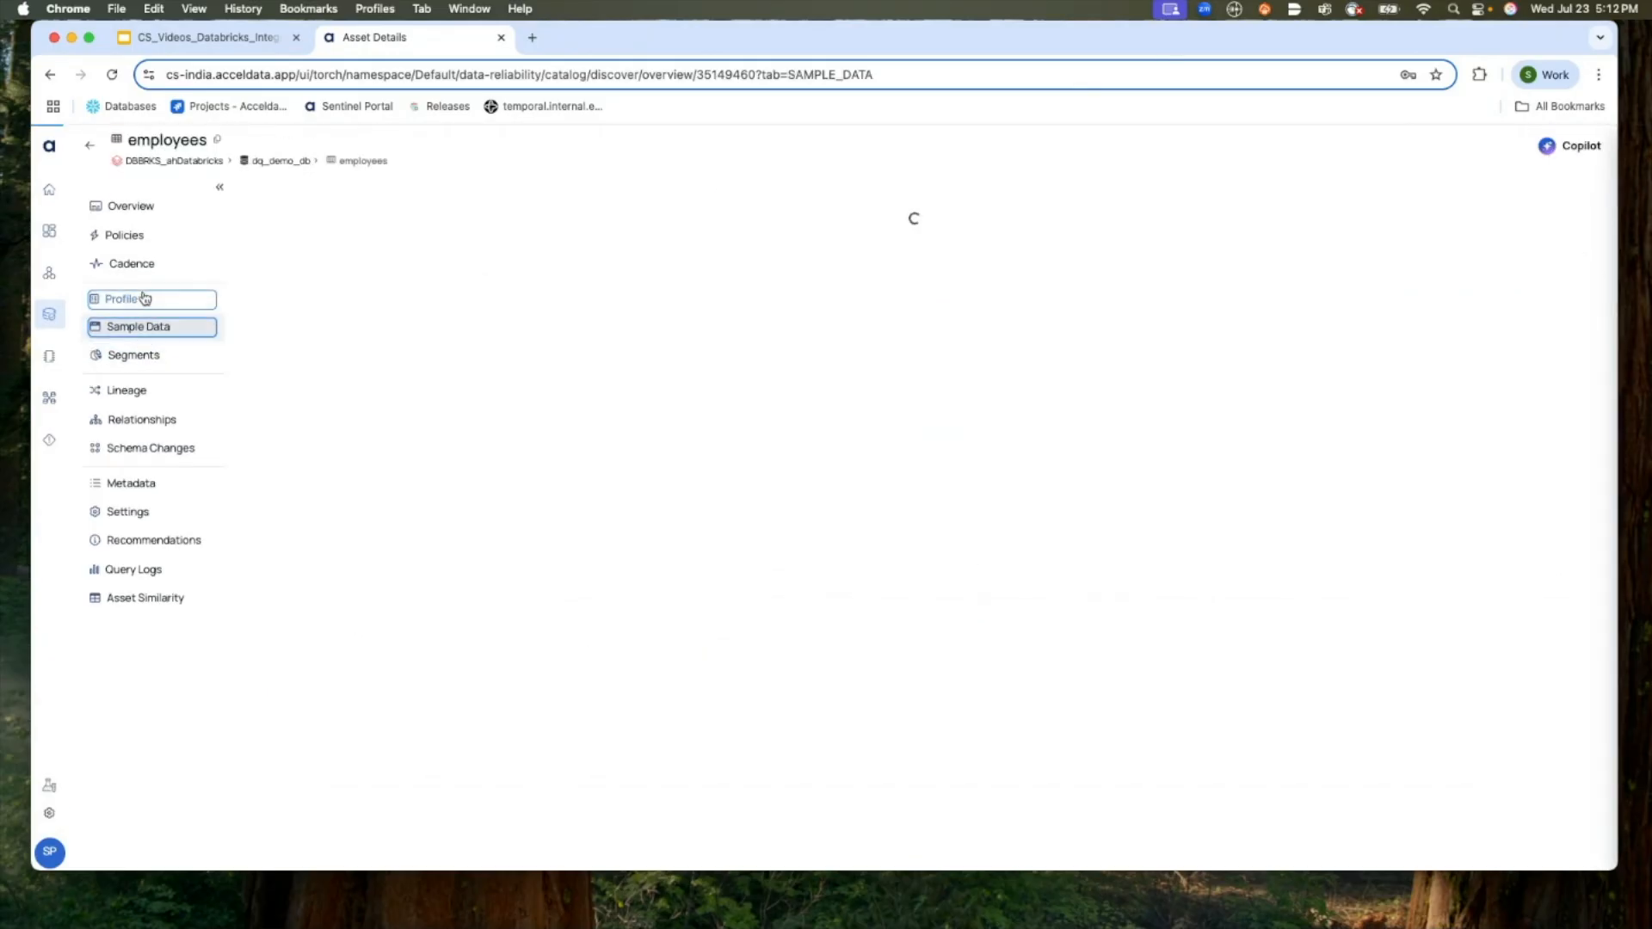
pyautogui.click(116, 360)
pyautogui.click(126, 394)
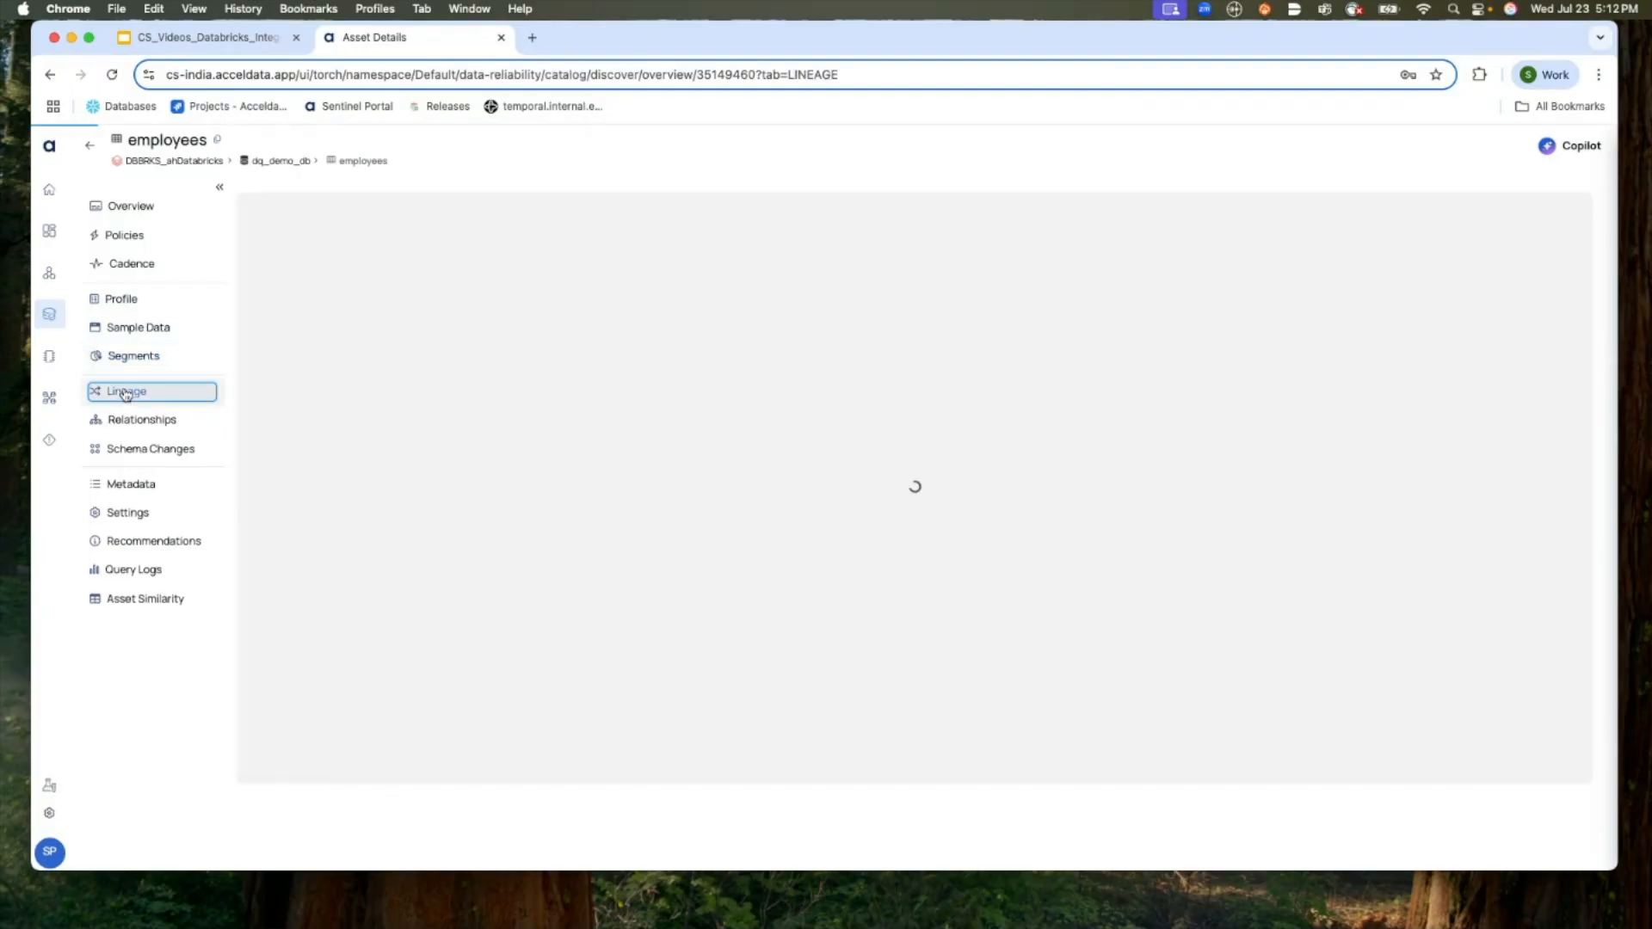
# - Examine the employees table's relationship diagram and the snapshots compared under its schema changes
pyautogui.click(143, 421)
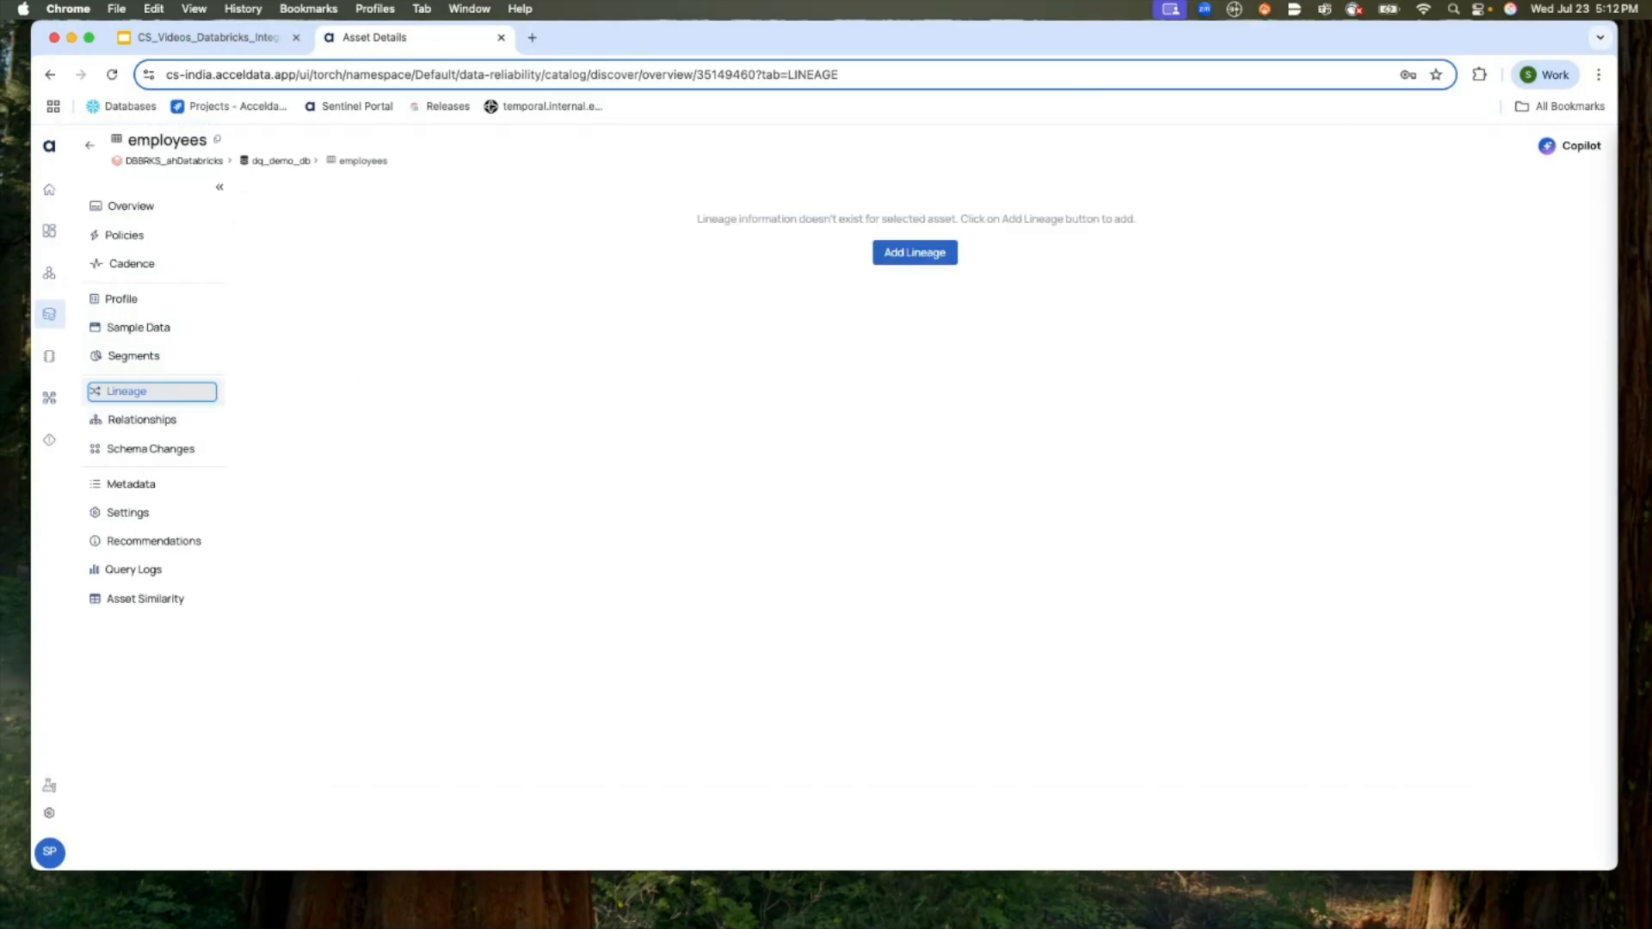
pyautogui.click(156, 422)
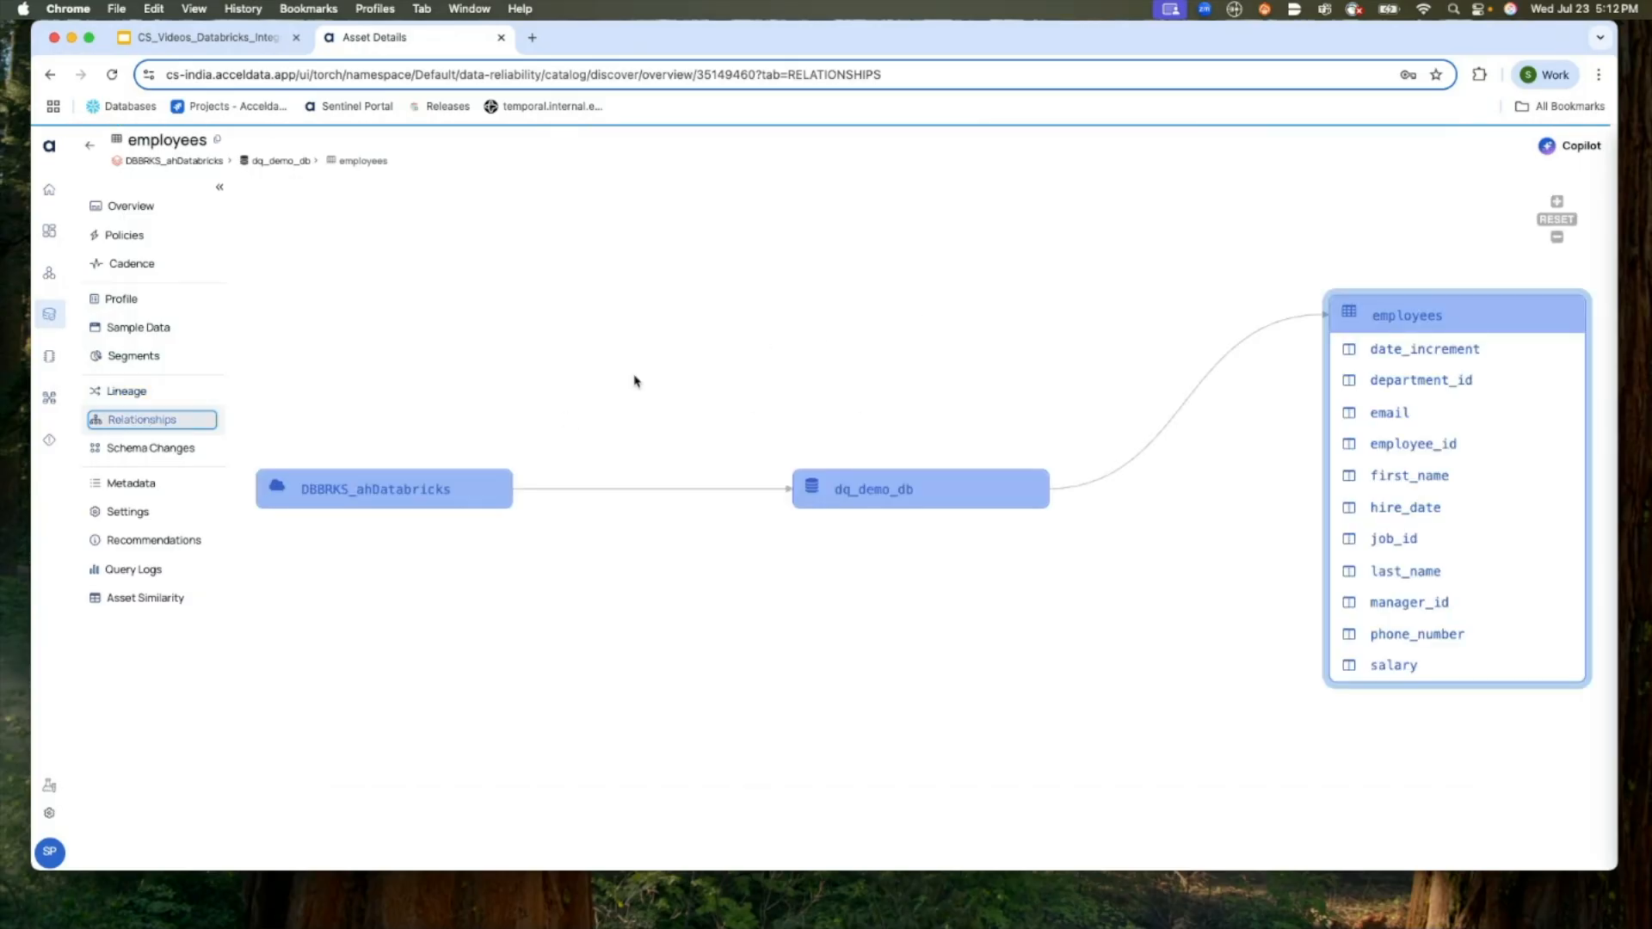
pyautogui.scroll(-2, 1290, 408)
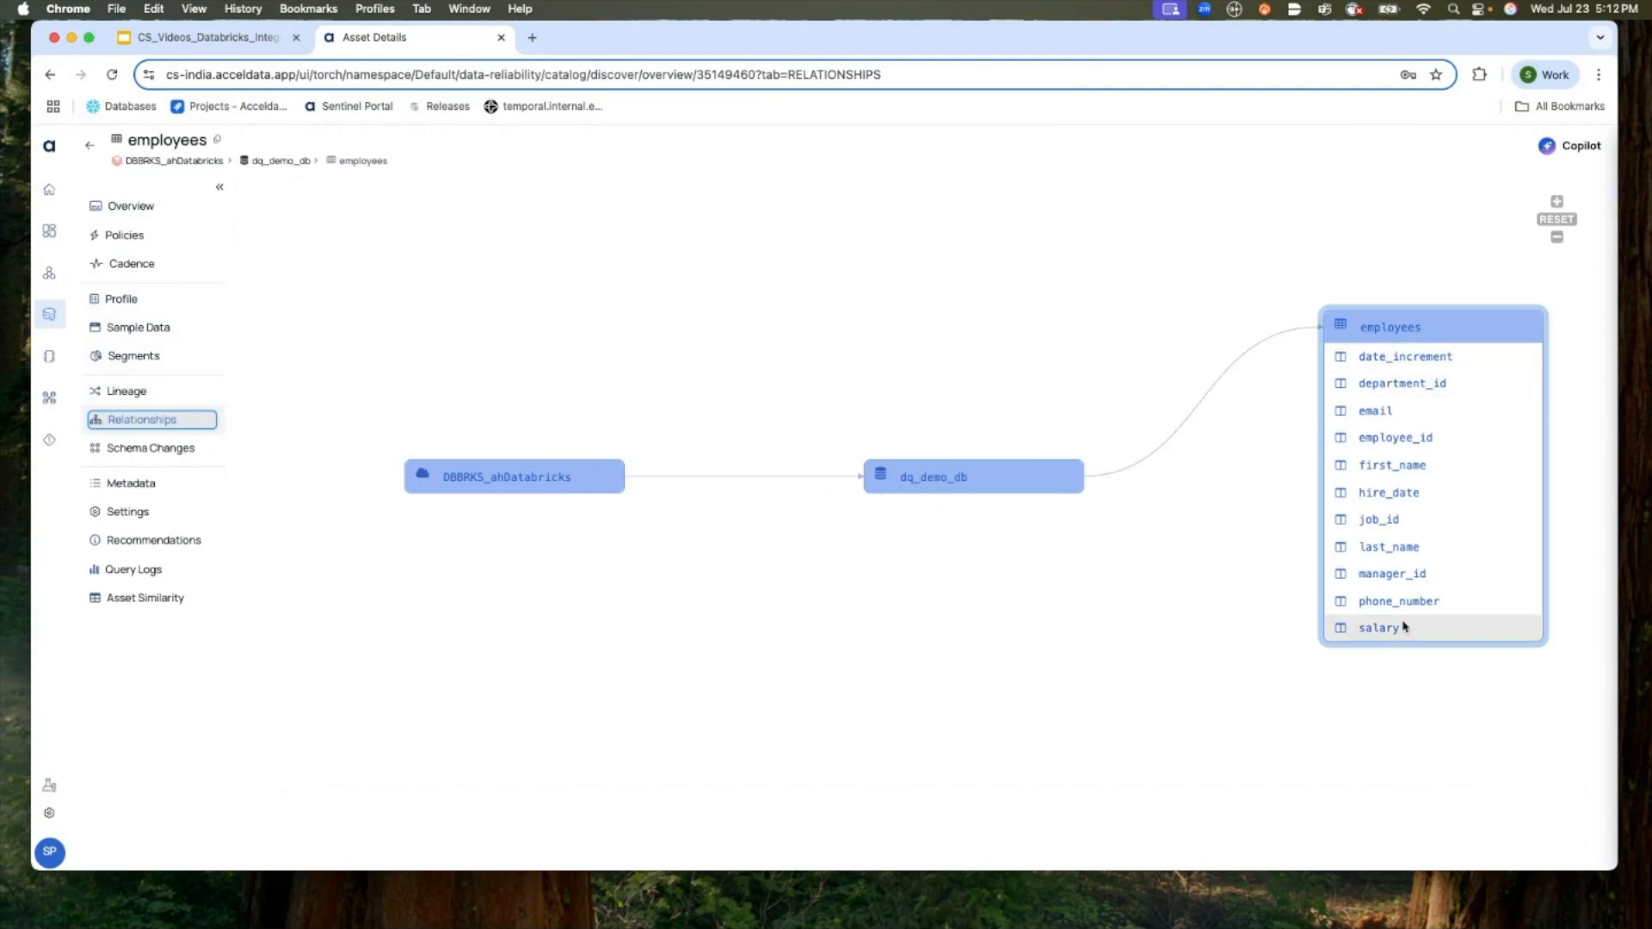
pyautogui.click(141, 449)
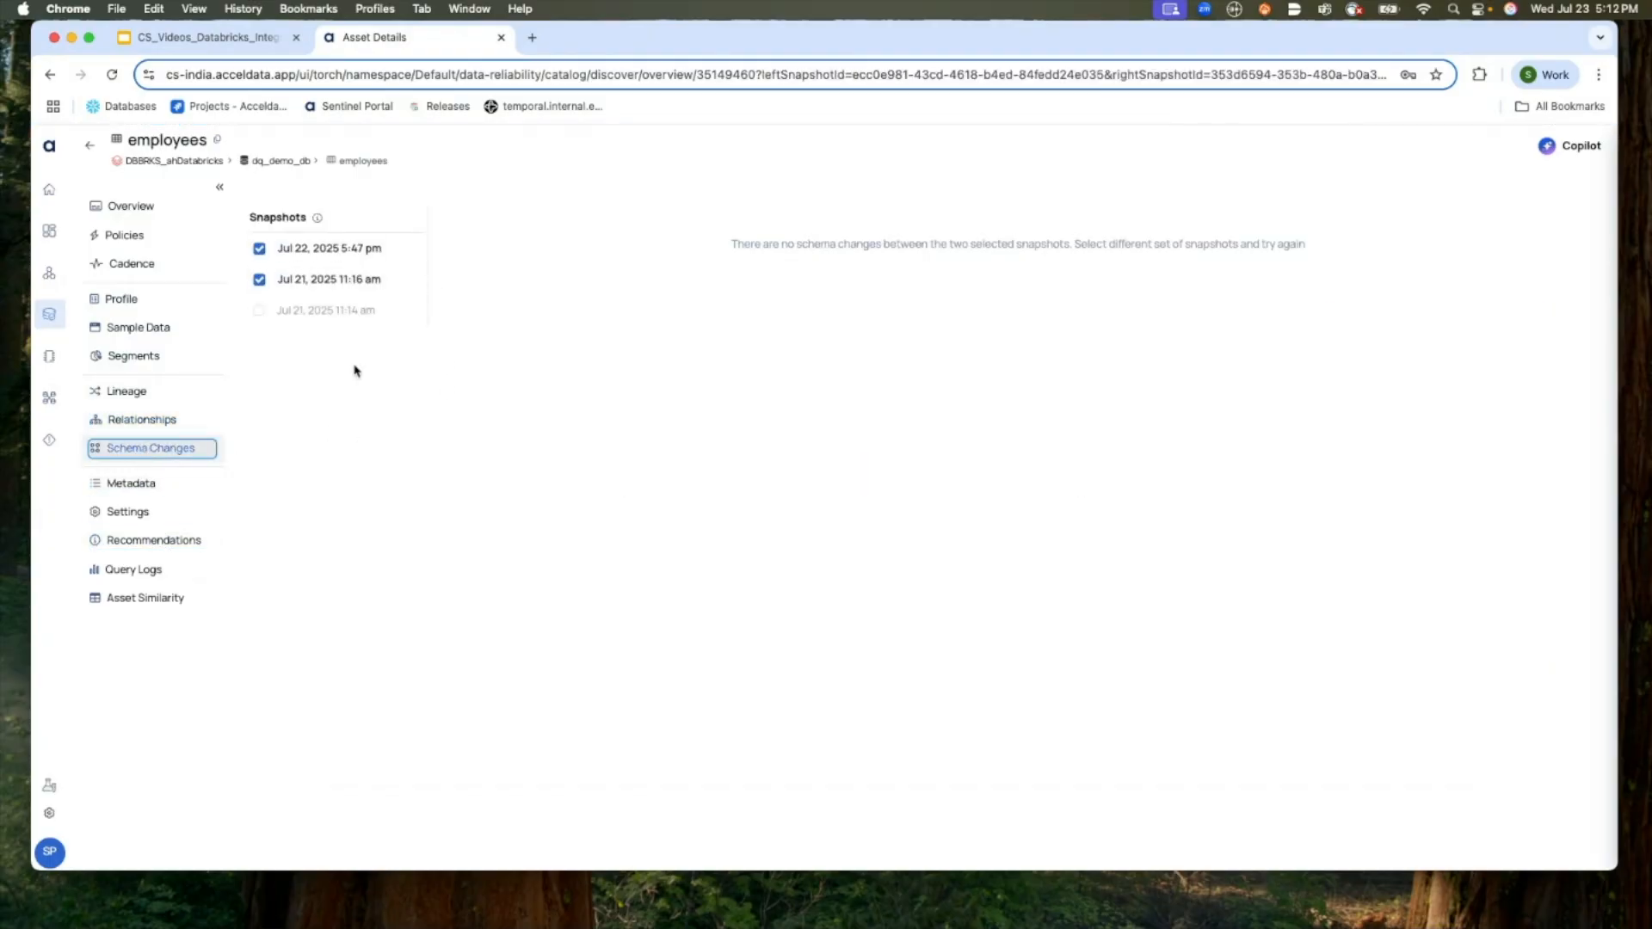
# - Review the employees table's metadata fields and its profiling settings, including capabilities, scheduling and notifications
pyautogui.click(141, 492)
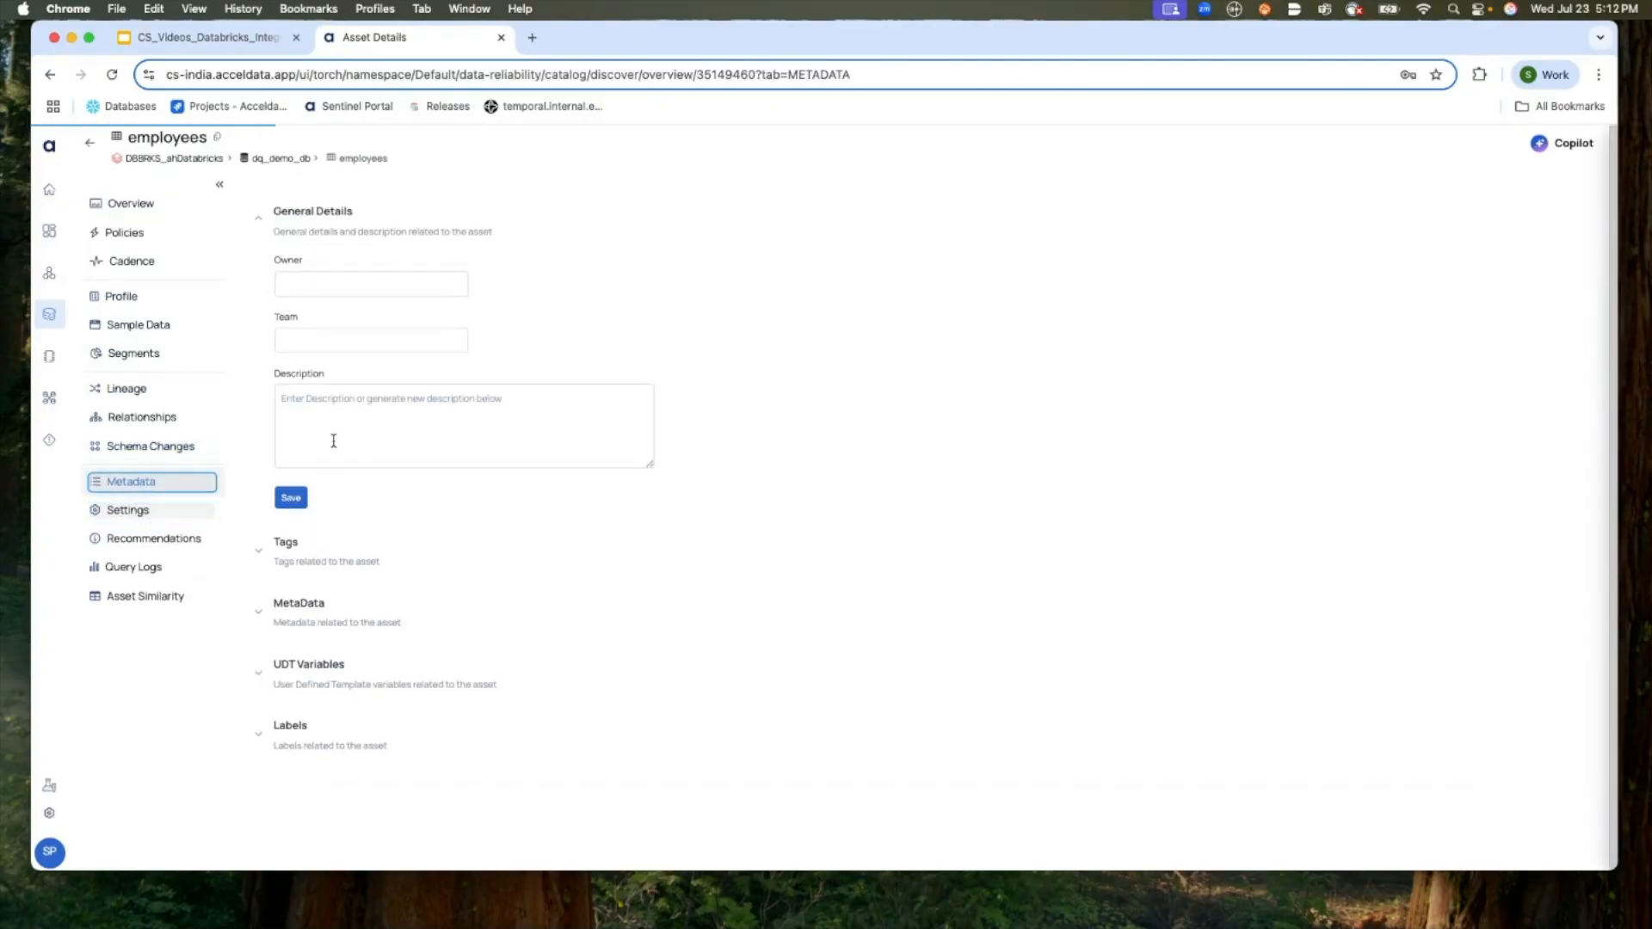
pyautogui.click(125, 506)
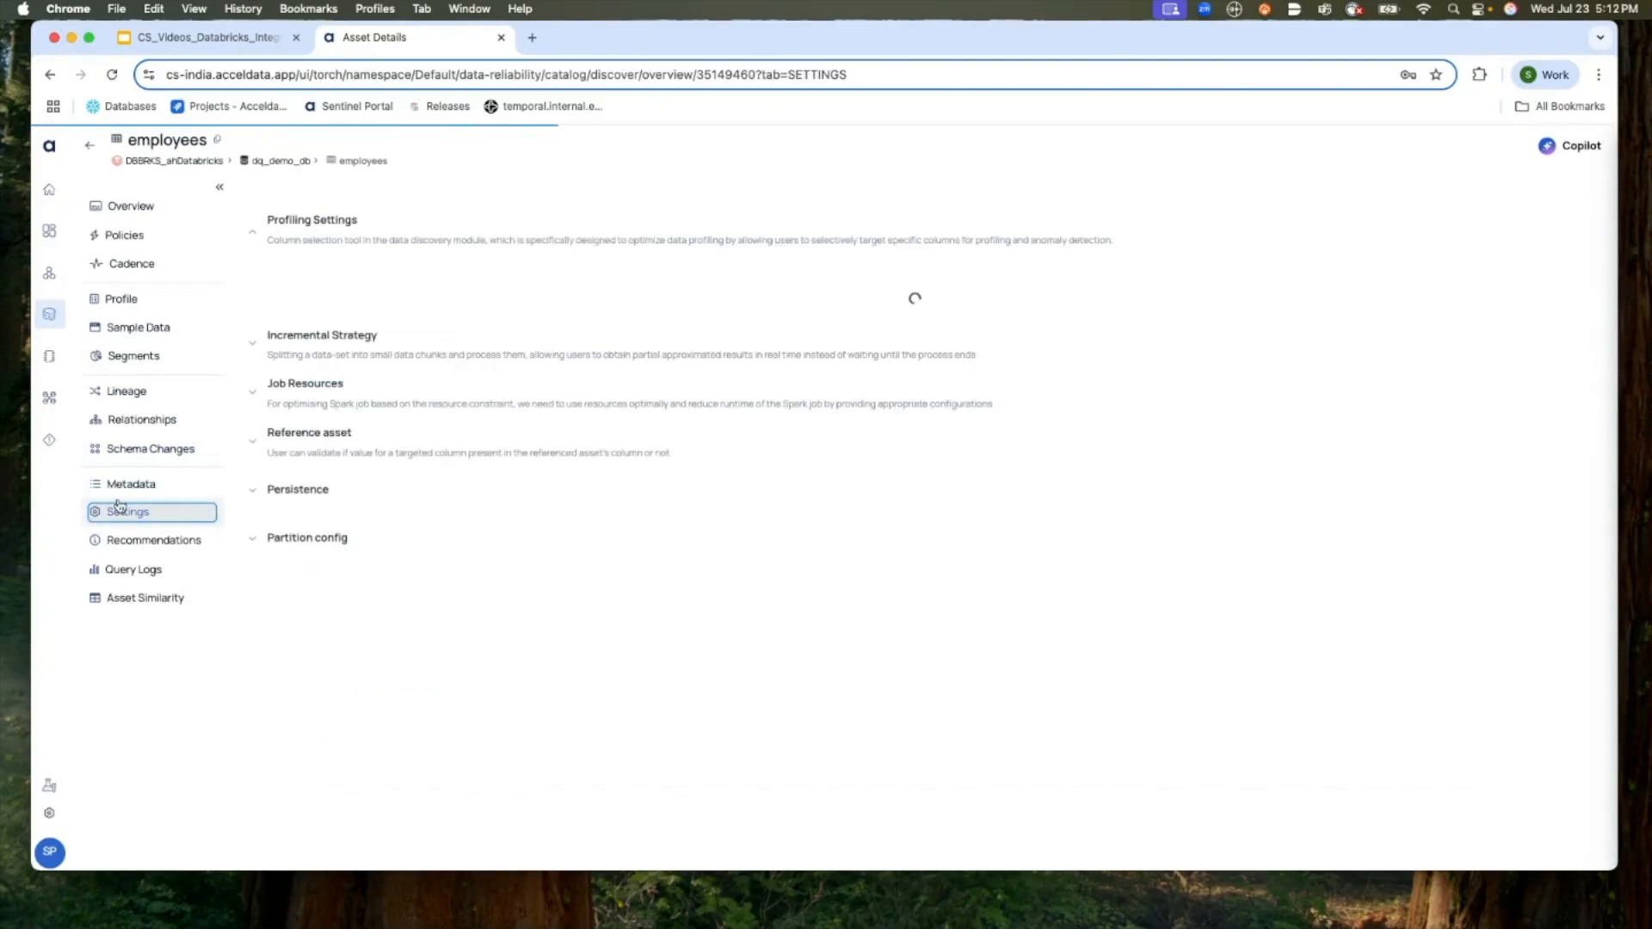
pyautogui.scroll(-3, 365, 522)
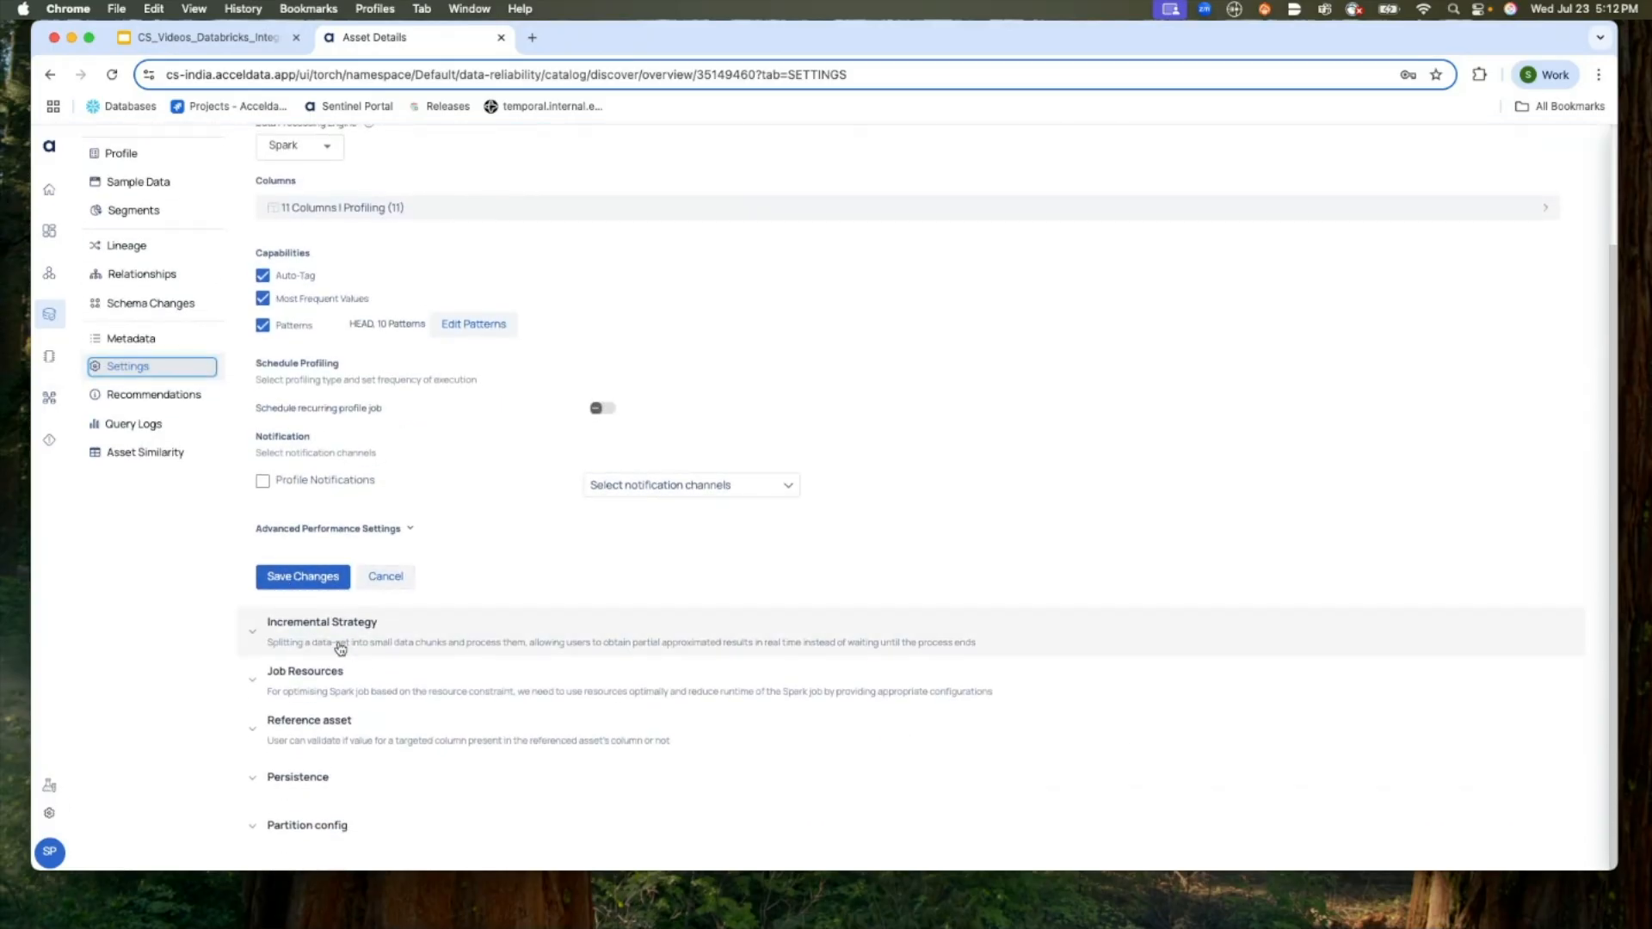
pyautogui.scroll(2, 271, 430)
pyautogui.scroll(1, 283, 428)
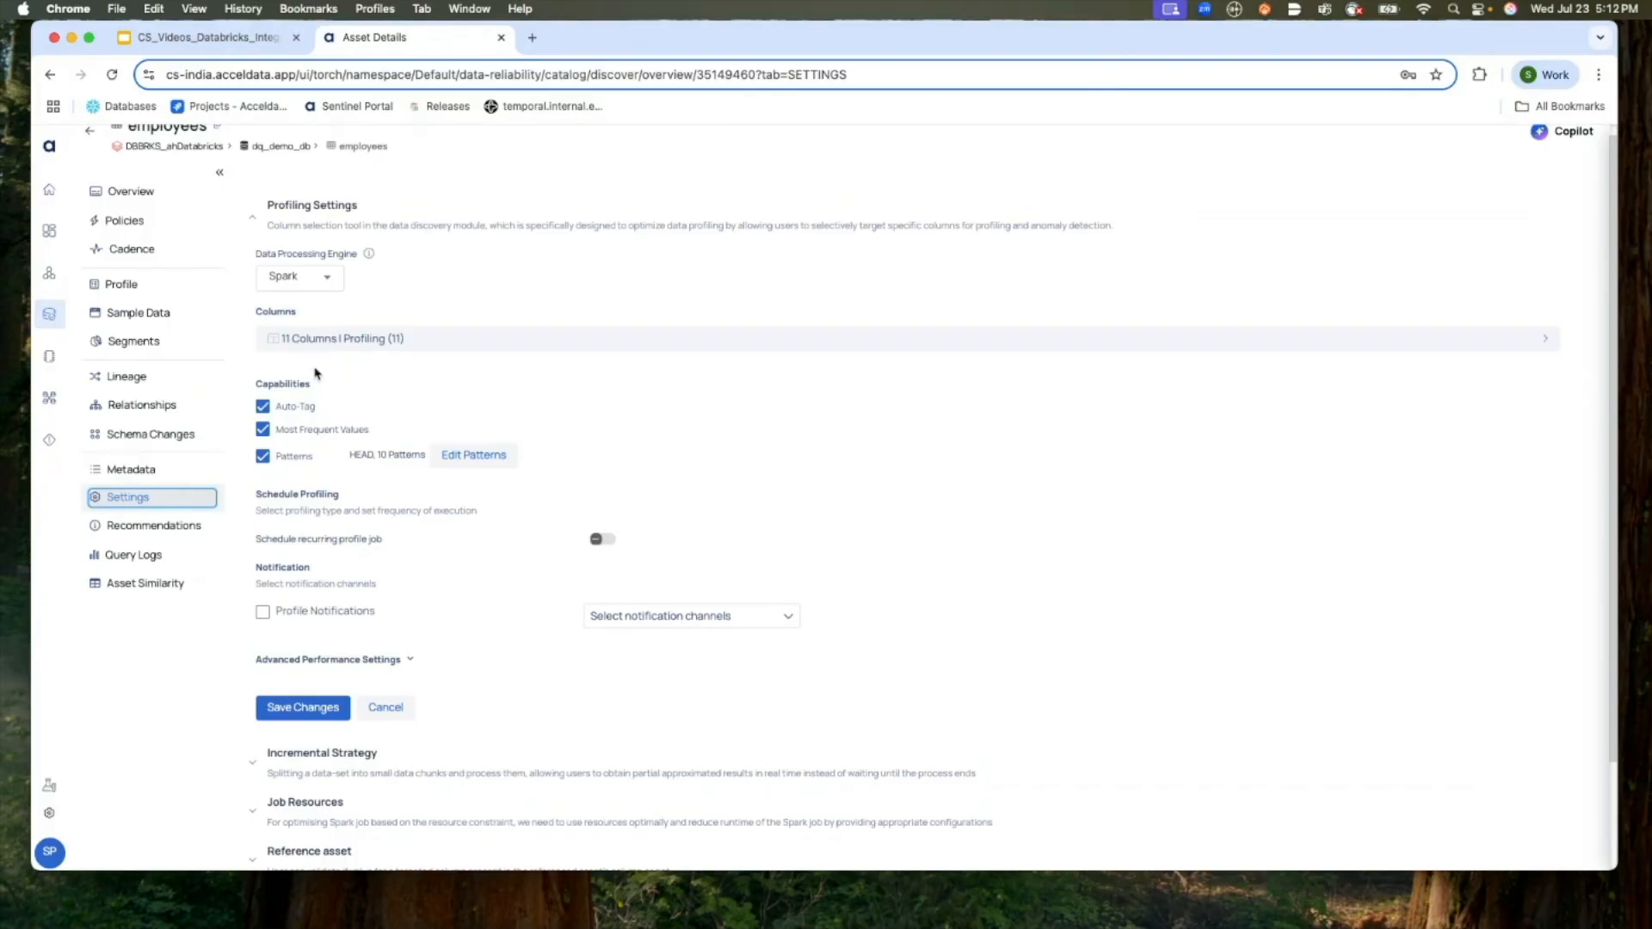
pyautogui.scroll(-2, 317, 619)
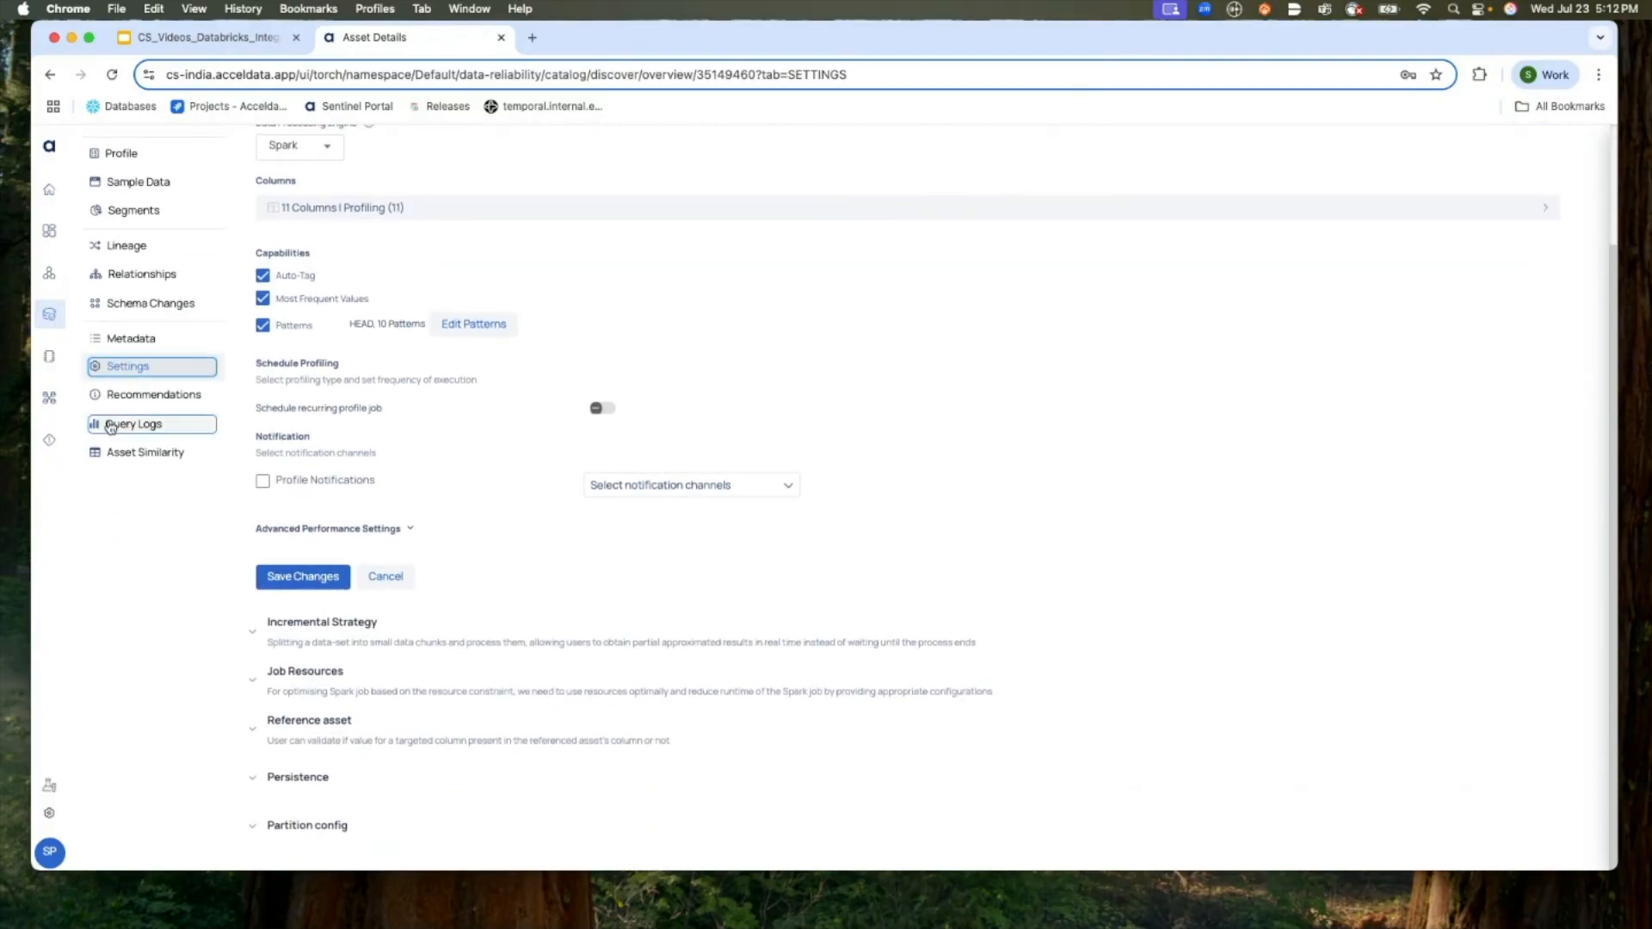
# - Review the data quality, data freshness and schema drift recommendations for the employees table
pyautogui.click(124, 396)
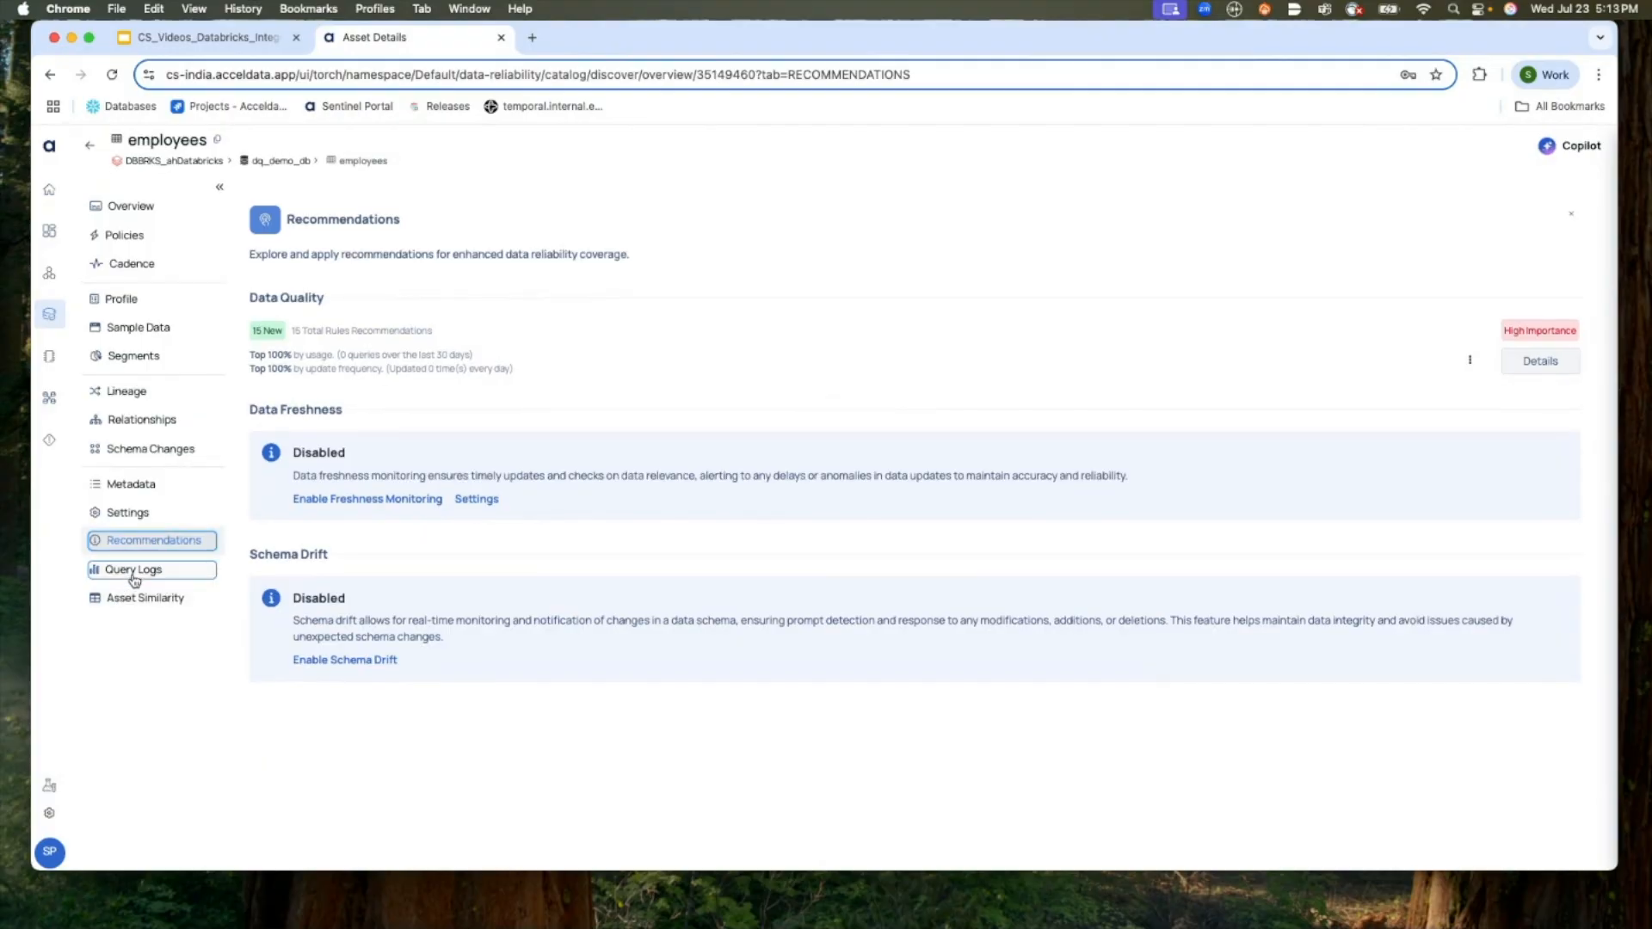
pyautogui.click(119, 217)
# - Switch to the CS_Videos_Databricks_Integration_ADOC presentation in Google Slides and present its Q&A Information slide full screen
pyautogui.click(234, 38)
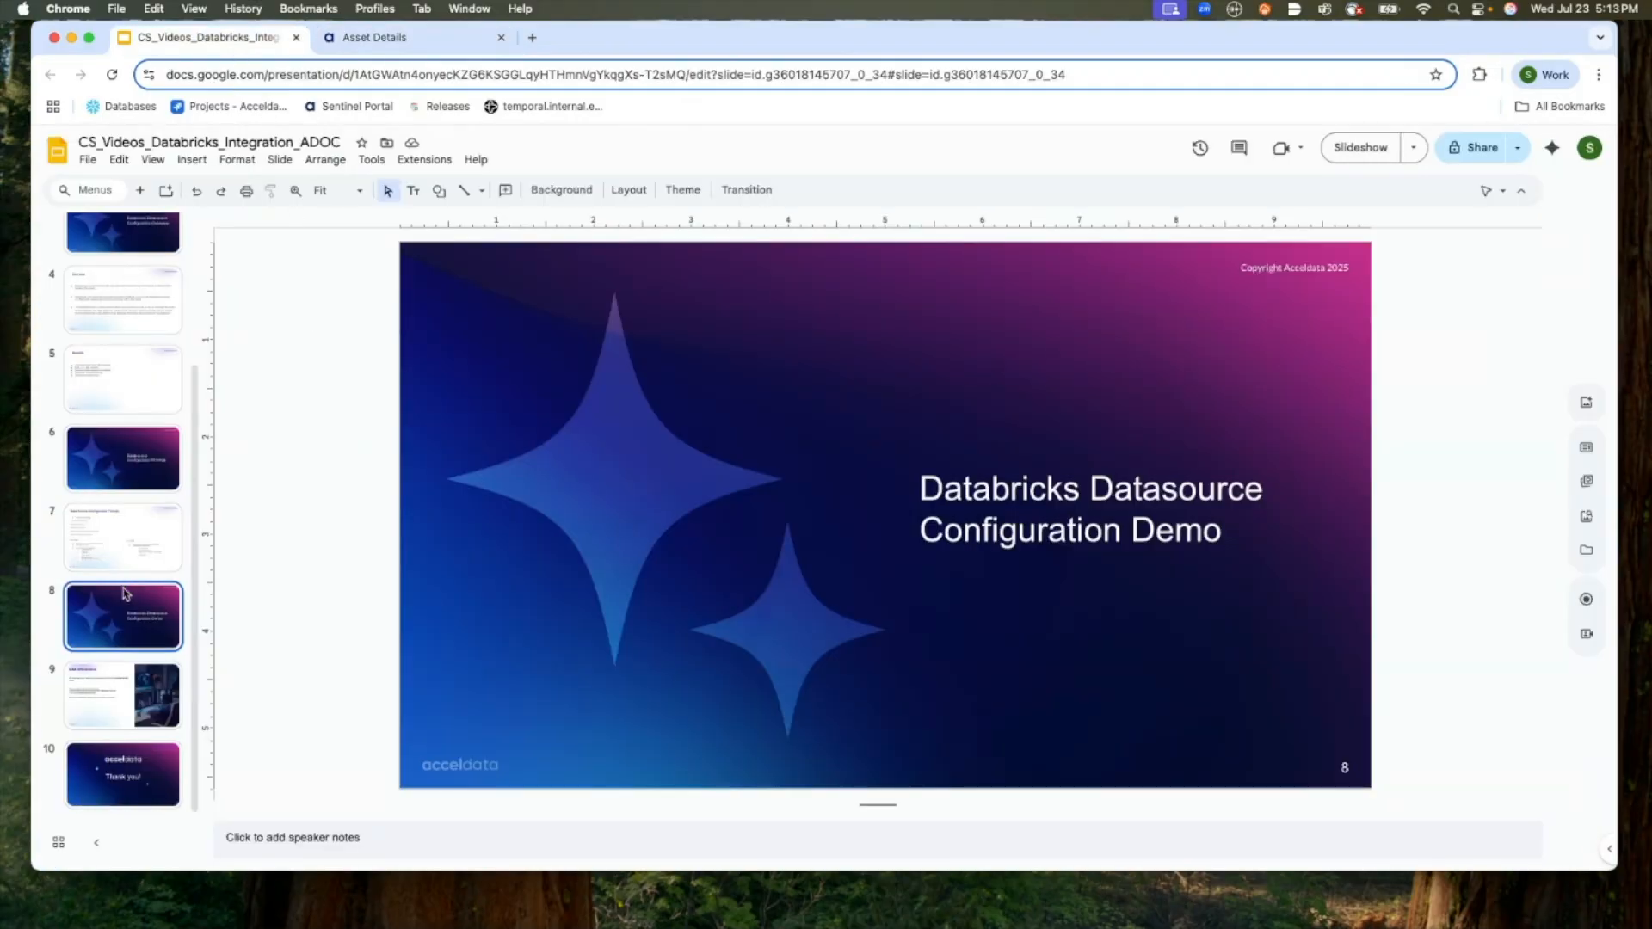
pyautogui.click(116, 691)
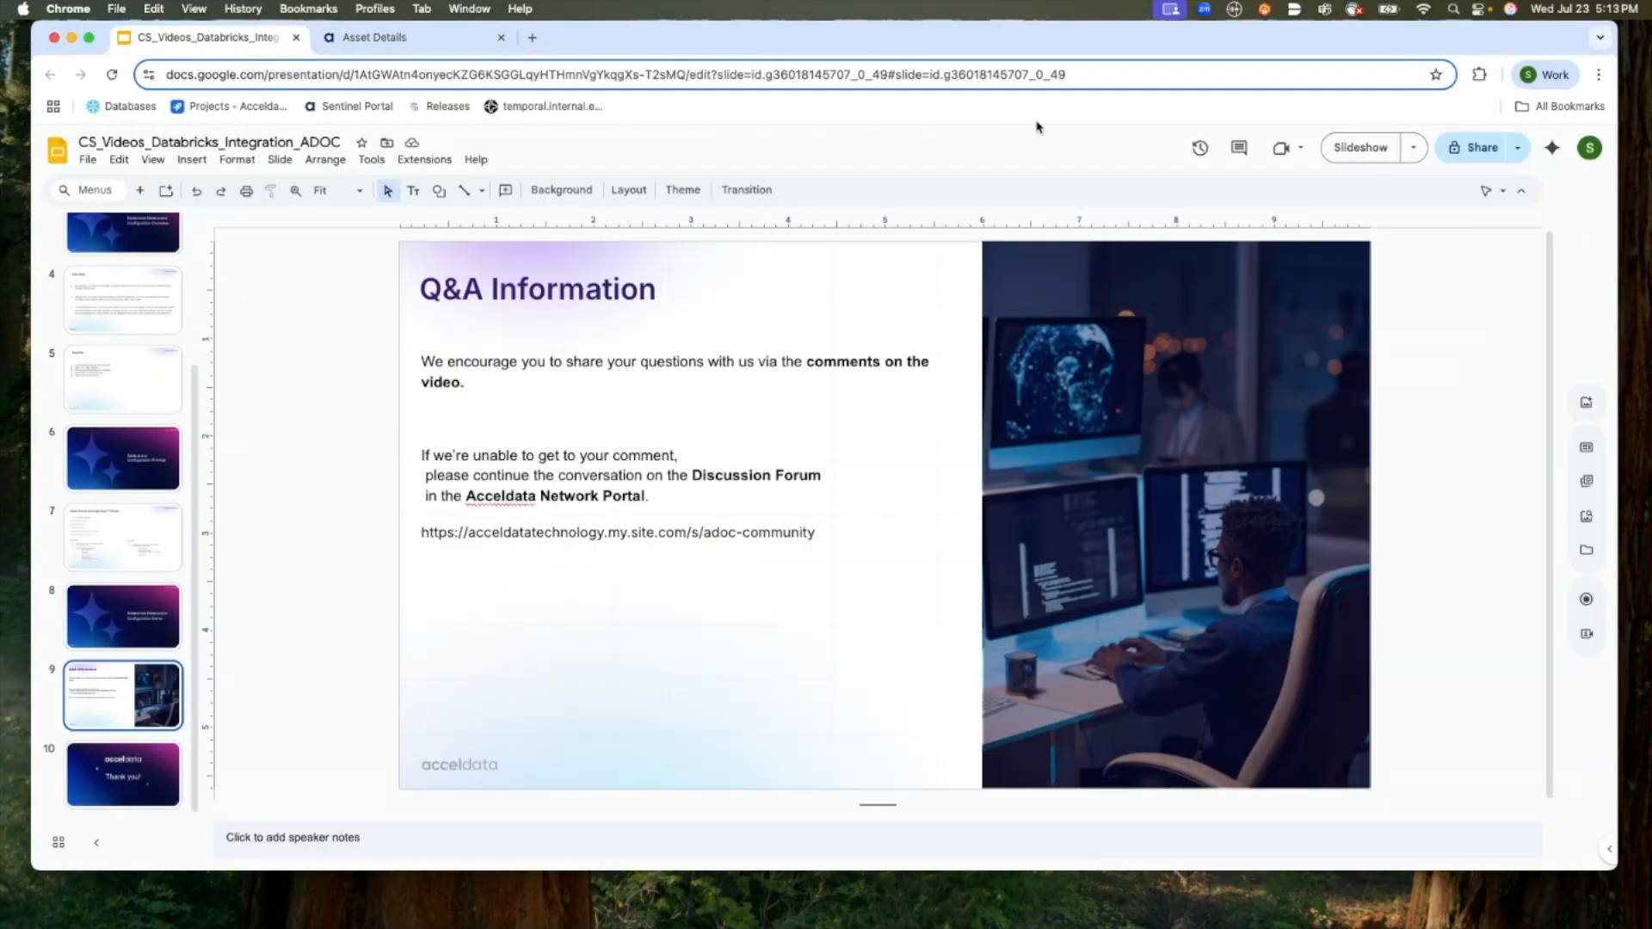
pyautogui.click(1353, 147)
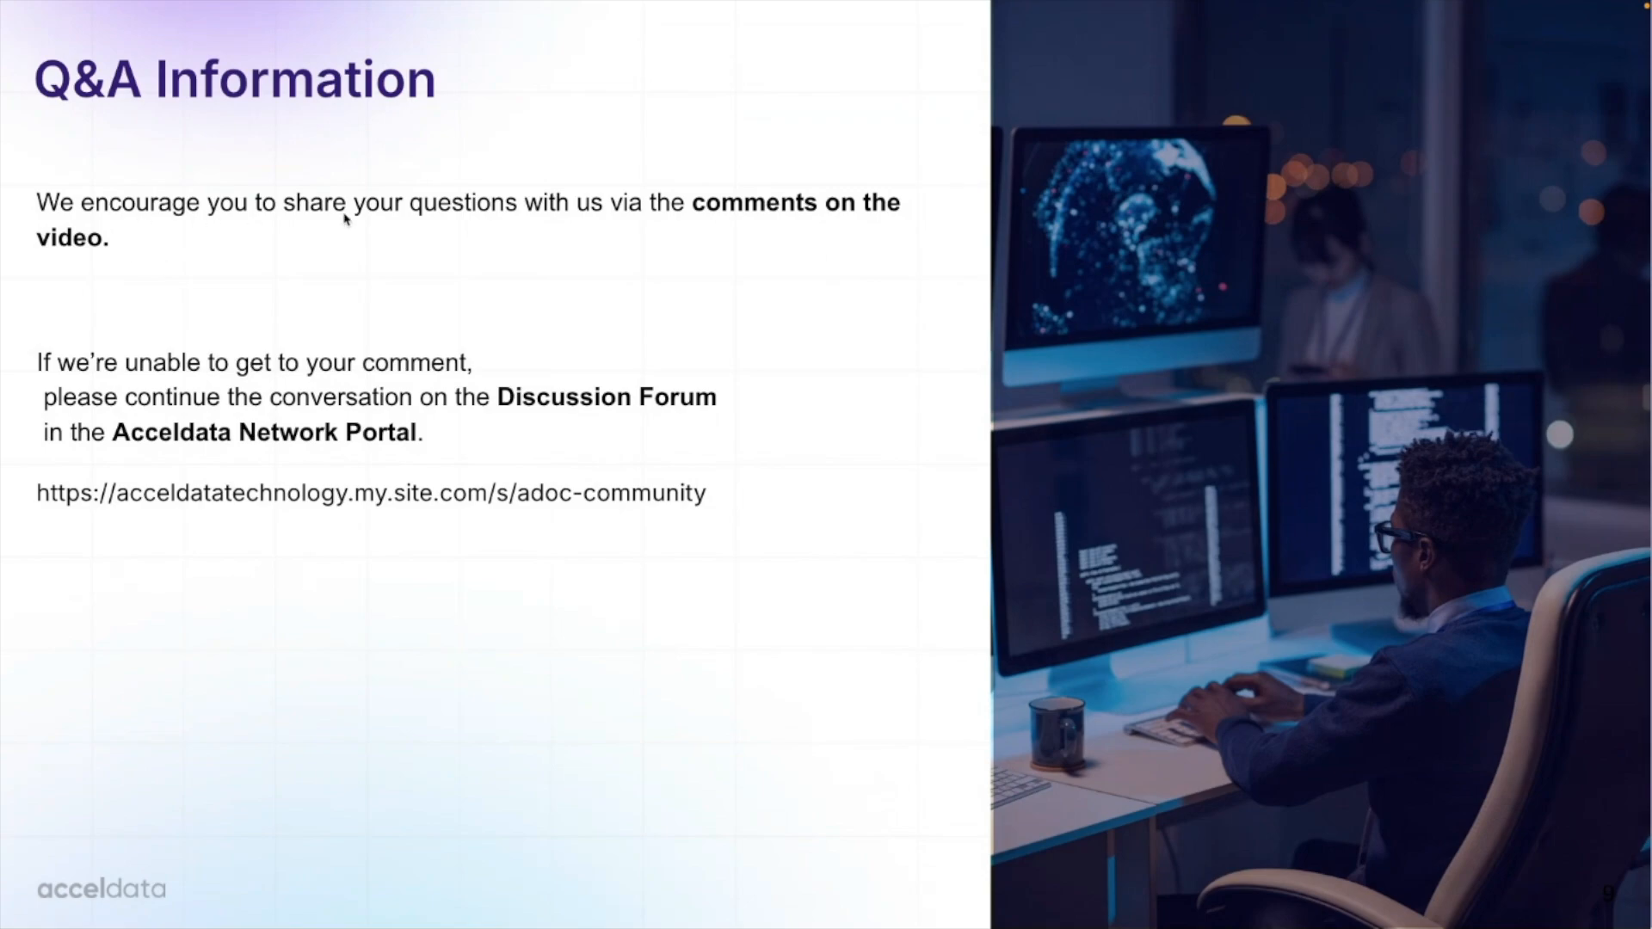
pyautogui.click(536, 217)
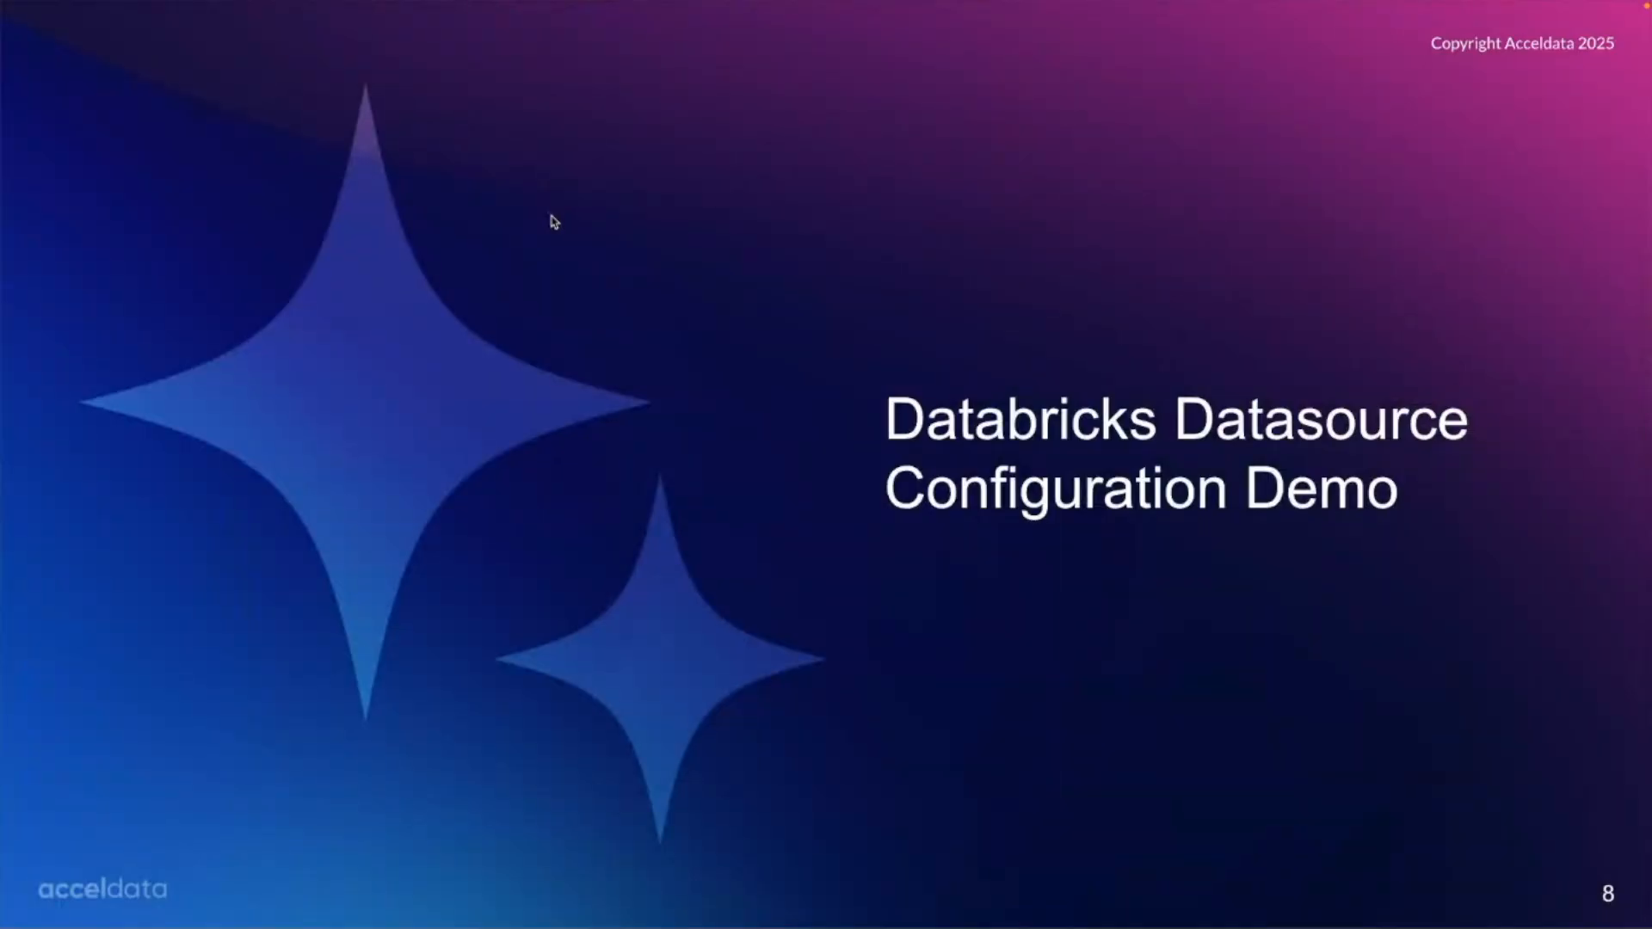
pyautogui.press('Right')
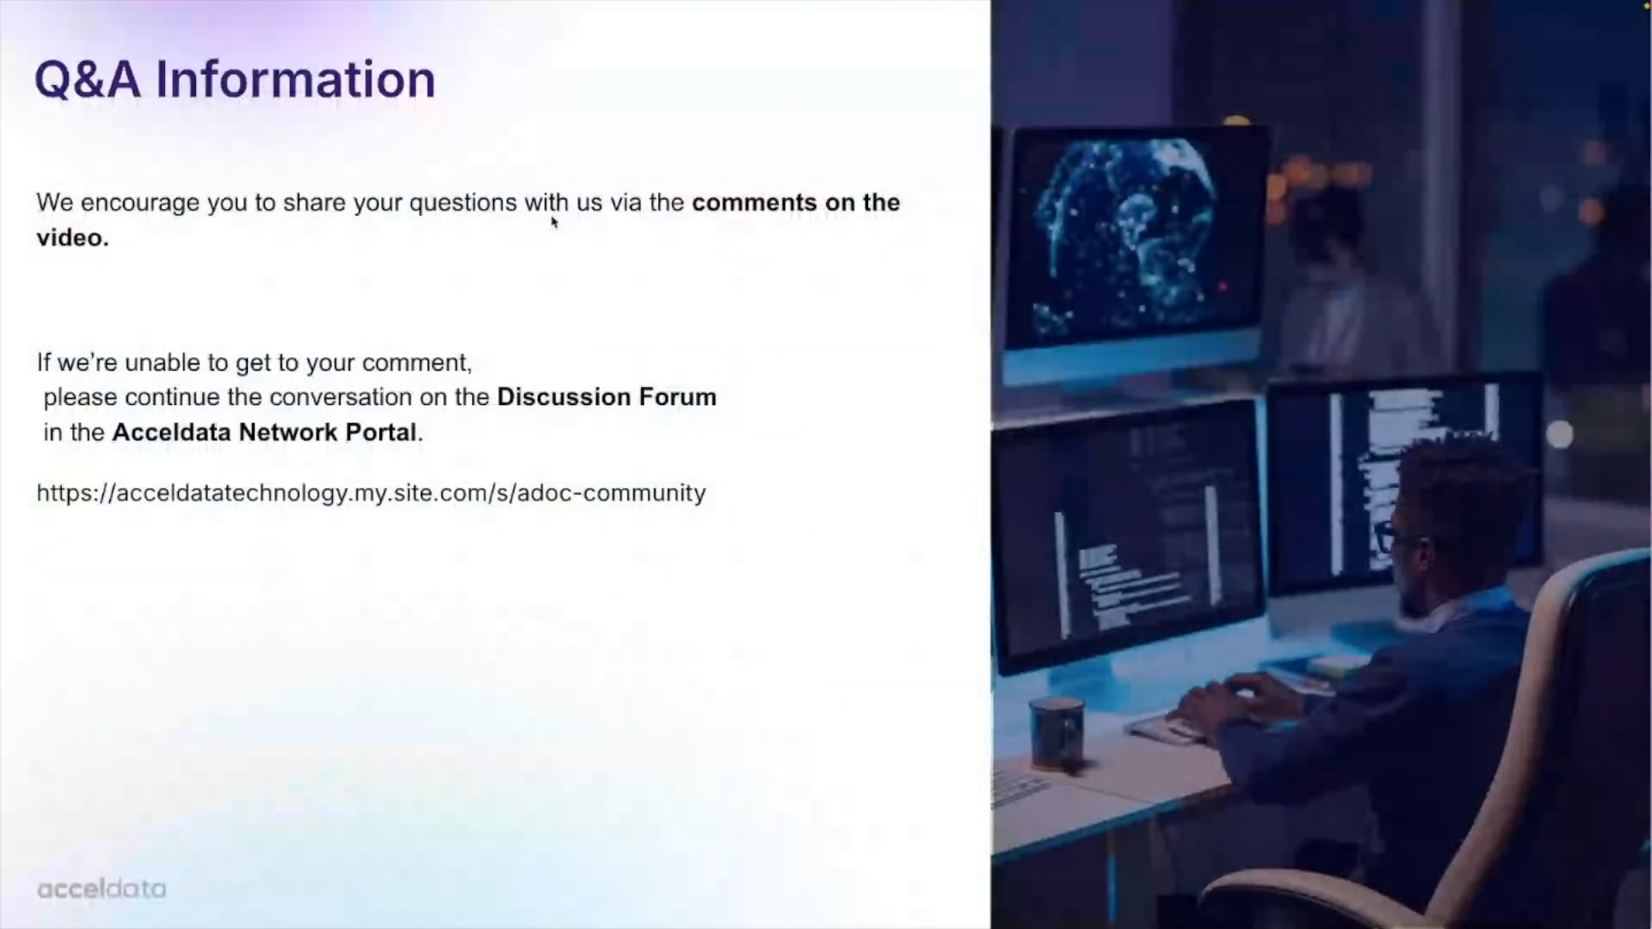